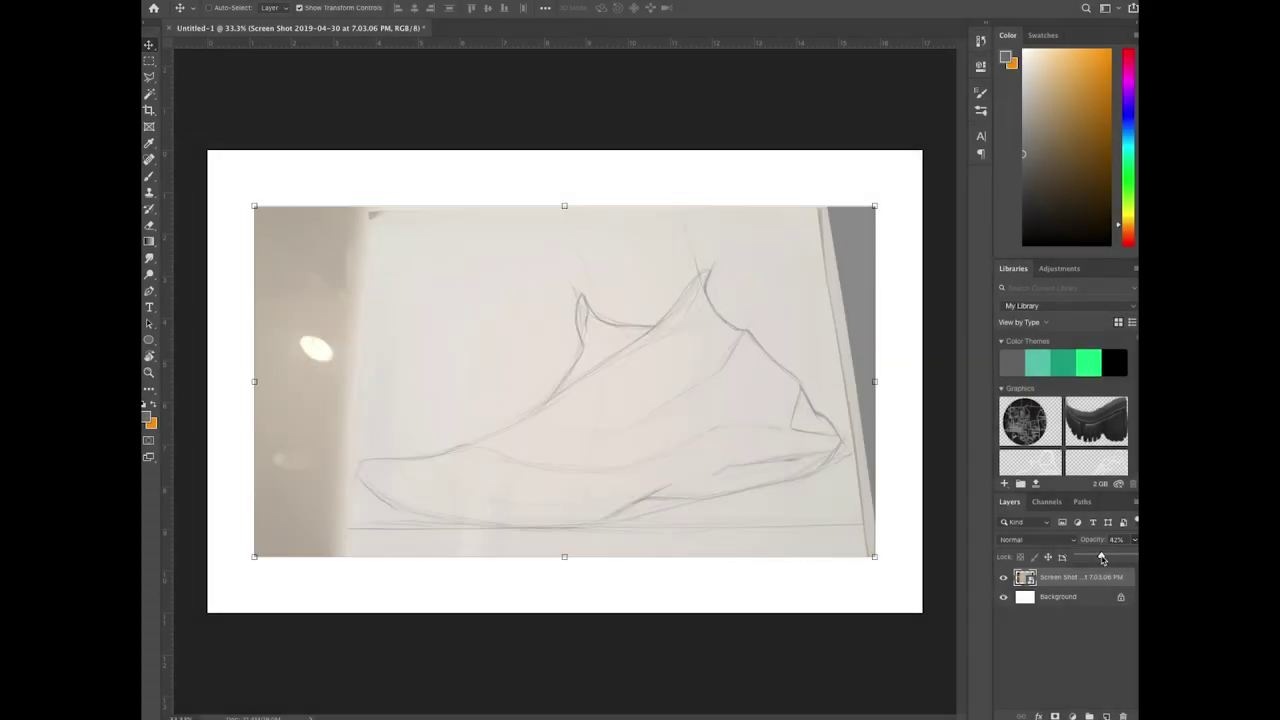
# Step: Rotate the sketch photo slightly clockwise and add a horizontal guide at the level of the shoe's sole
pyautogui.moveTo(167, 80); pyautogui.dragTo(262, 117)
pyautogui.press('Return')
pyautogui.moveTo(551, 46); pyautogui.dragTo(612, 525)
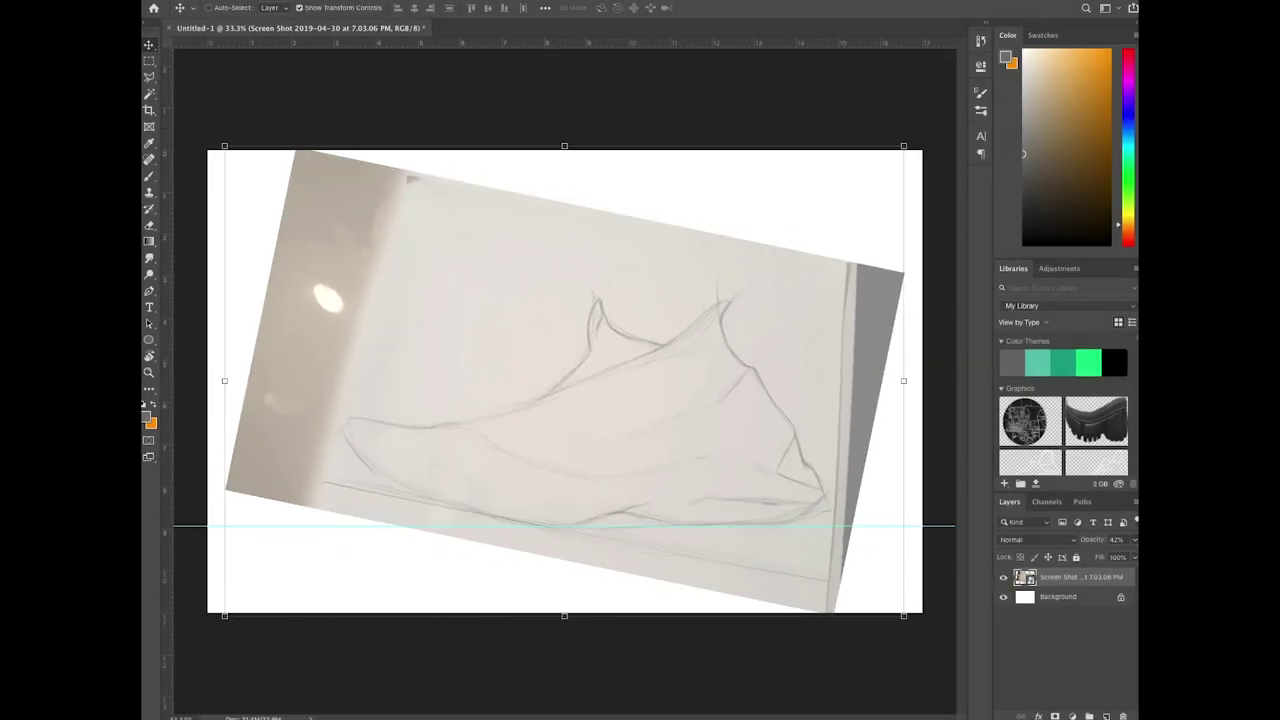
# Step: Warp the sketch photo's lower corners and bottom edge to bring the sole level with the guide
pyautogui.click(278, 0)
pyautogui.moveTo(298, 268)
pyautogui.click(470, 347)
pyautogui.moveTo(252, 507); pyautogui.dragTo(235, 532)
pyautogui.moveTo(249, 377); pyautogui.dragTo(253, 422)
pyautogui.moveTo(235, 532); pyautogui.dragTo(246, 553)
pyautogui.moveTo(429, 534); pyautogui.dragTo(437, 562)
pyautogui.moveTo(631, 576); pyautogui.dragTo(634, 535)
pyautogui.moveTo(857, 501); pyautogui.dragTo(855, 516)
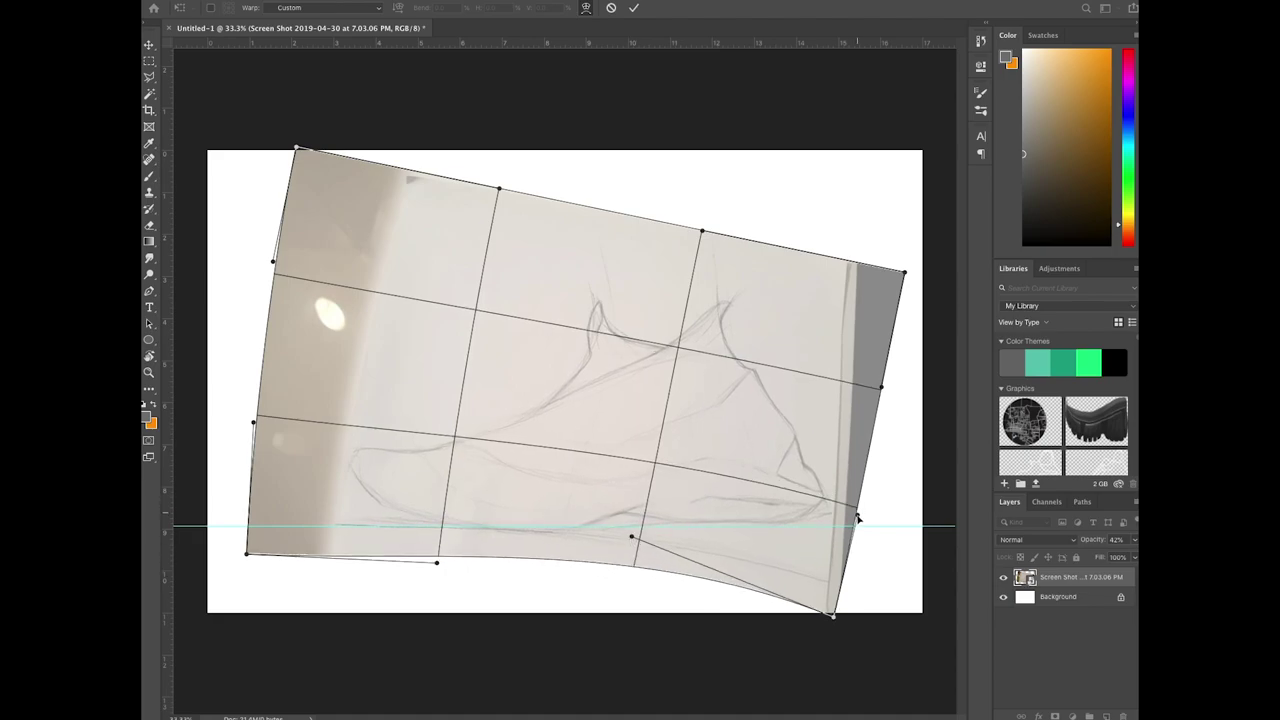
# Step: Refine the warp inside the sketch photo around the shoe's upper and sole, and apply it
pyautogui.moveTo(832, 615); pyautogui.dragTo(829, 622)
pyautogui.moveTo(453, 438); pyautogui.dragTo(456, 432)
pyautogui.moveTo(655, 465); pyautogui.dragTo(658, 460)
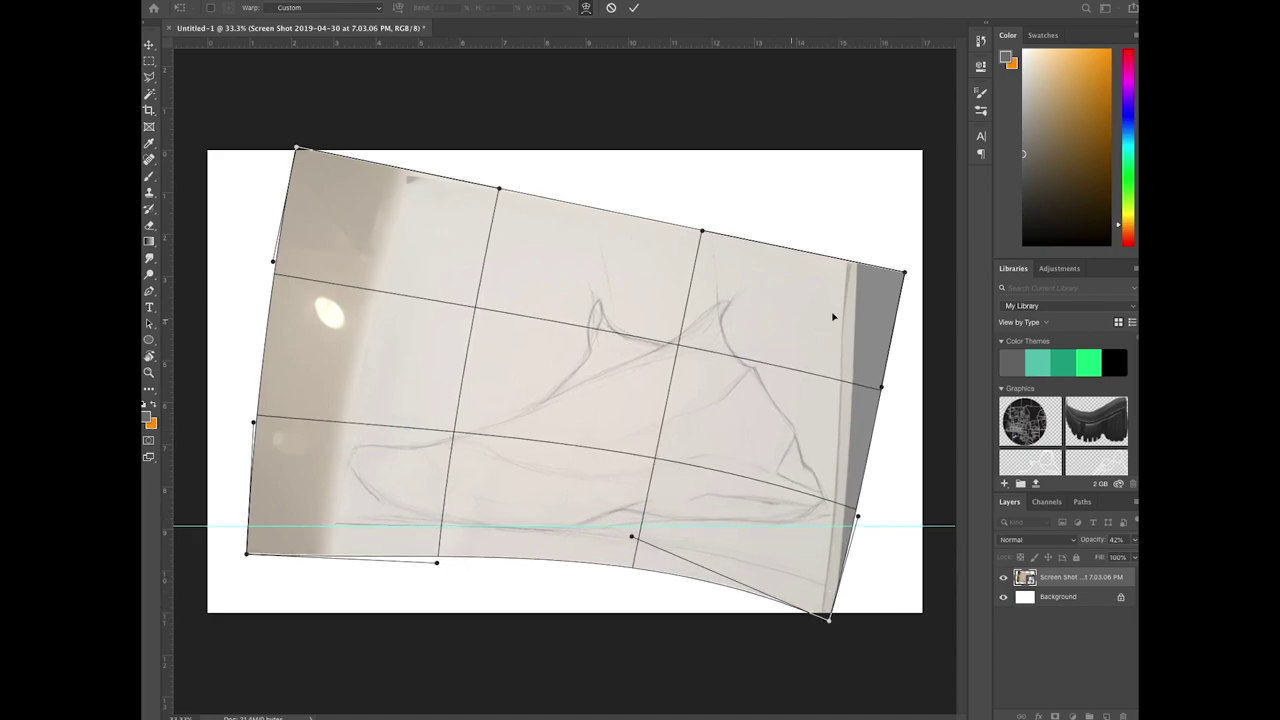
pyautogui.moveTo(679, 348); pyautogui.dragTo(686, 346)
pyautogui.moveTo(478, 307); pyautogui.dragTo(482, 309)
pyautogui.moveTo(631, 537); pyautogui.dragTo(633, 525)
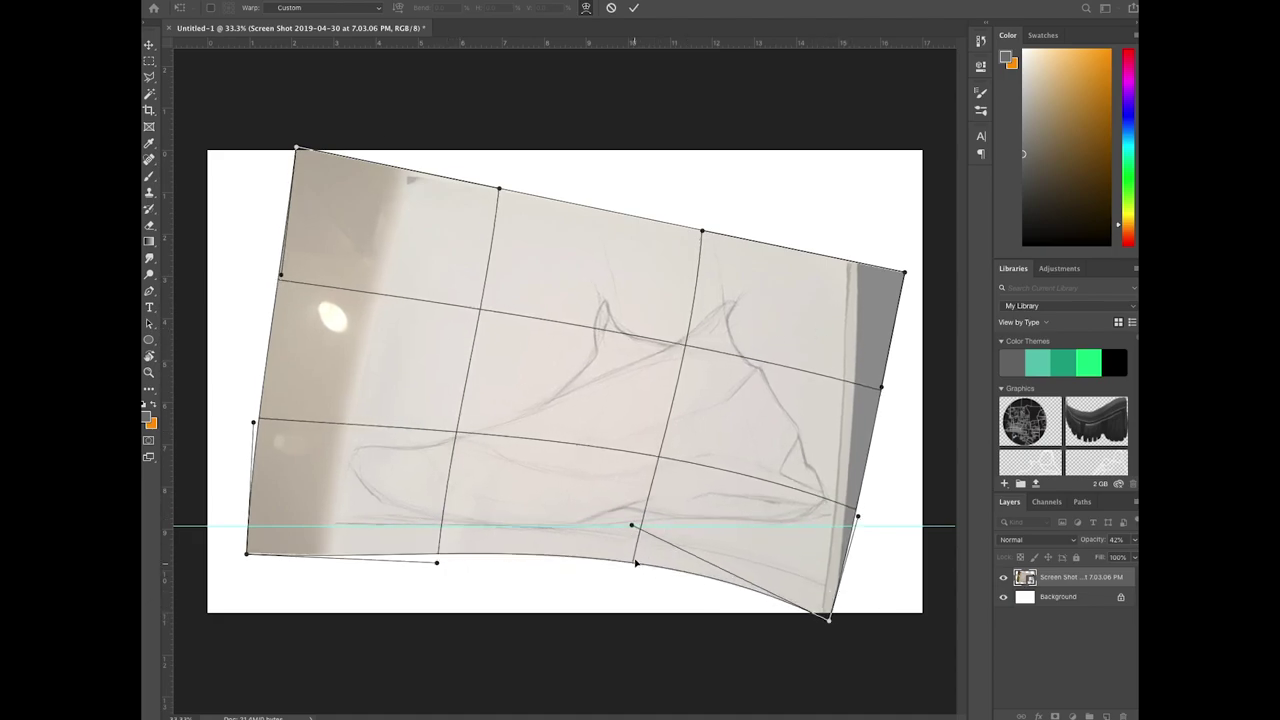
pyautogui.press('Return')
# Step: Flip the warped sketch photo horizontally to check the shoe's proportions
pyautogui.click(310, 0)
pyautogui.moveTo(340, 97)
pyautogui.click(509, 152)
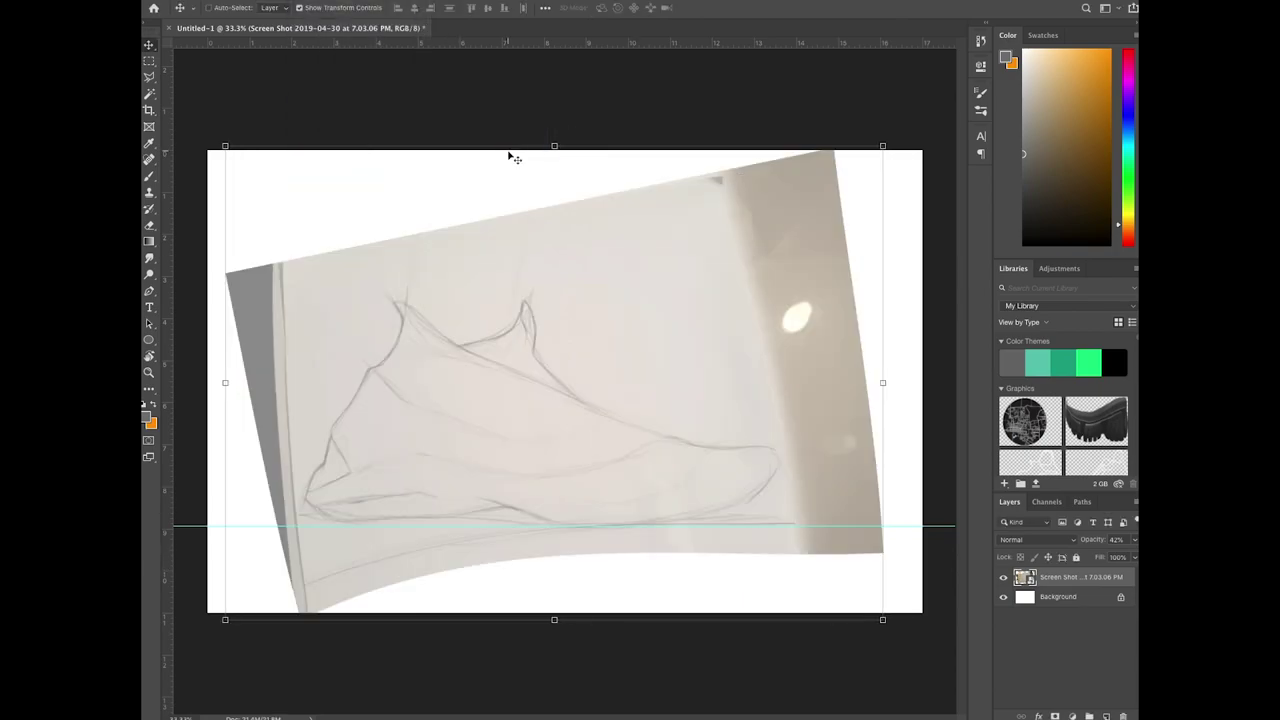
# Step: Warp the mirrored sketch photo's bottom edge and heel-side corner to correct the heel and the sole
pyautogui.click(310, 0)
pyautogui.moveTo(320, 268)
pyautogui.click(500, 348)
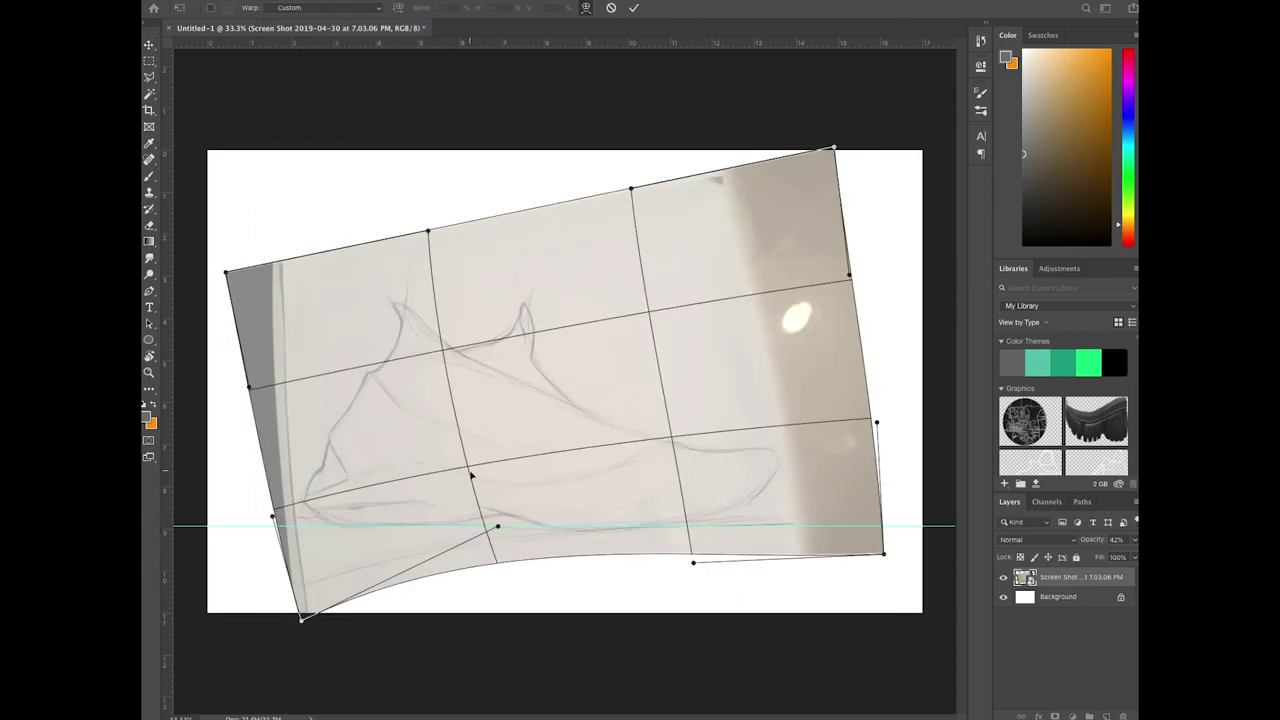
pyautogui.moveTo(693, 563); pyautogui.dragTo(695, 548)
pyautogui.moveTo(273, 516); pyautogui.dragTo(288, 511)
pyautogui.moveTo(301, 621); pyautogui.dragTo(308, 619)
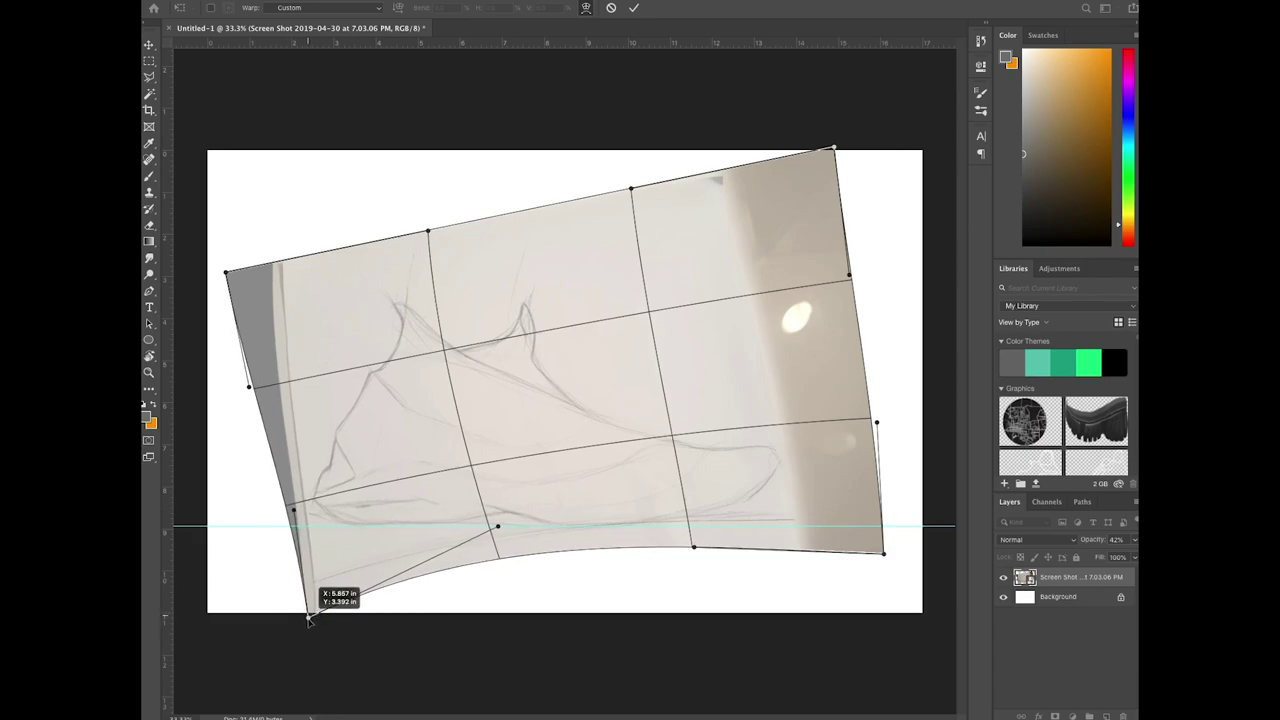
pyautogui.moveTo(500, 526); pyautogui.dragTo(510, 535)
pyautogui.moveTo(695, 548); pyautogui.dragTo(702, 541)
# Step: Shift the warp of the mirrored photo's upper half so the collar and tongue lean toward the heel, and apply it
pyautogui.moveTo(441, 318); pyautogui.dragTo(434, 317)
pyautogui.moveTo(428, 231); pyautogui.dragTo(385, 235)
pyautogui.moveTo(645, 311); pyautogui.dragTo(614, 311)
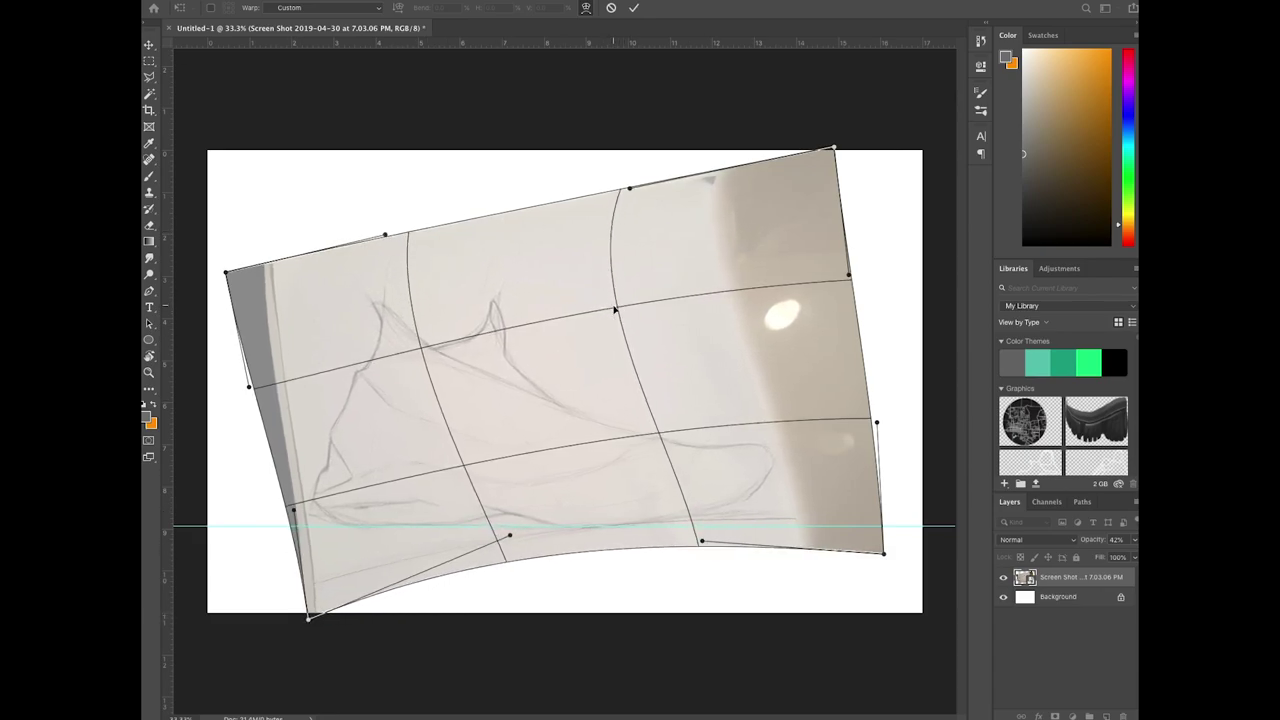
pyautogui.press('Return')
# Step: Flip the sketch photo horizontally back to its original direction
pyautogui.click(297, 1)
pyautogui.moveTo(342, 98)
pyautogui.click(489, 152)
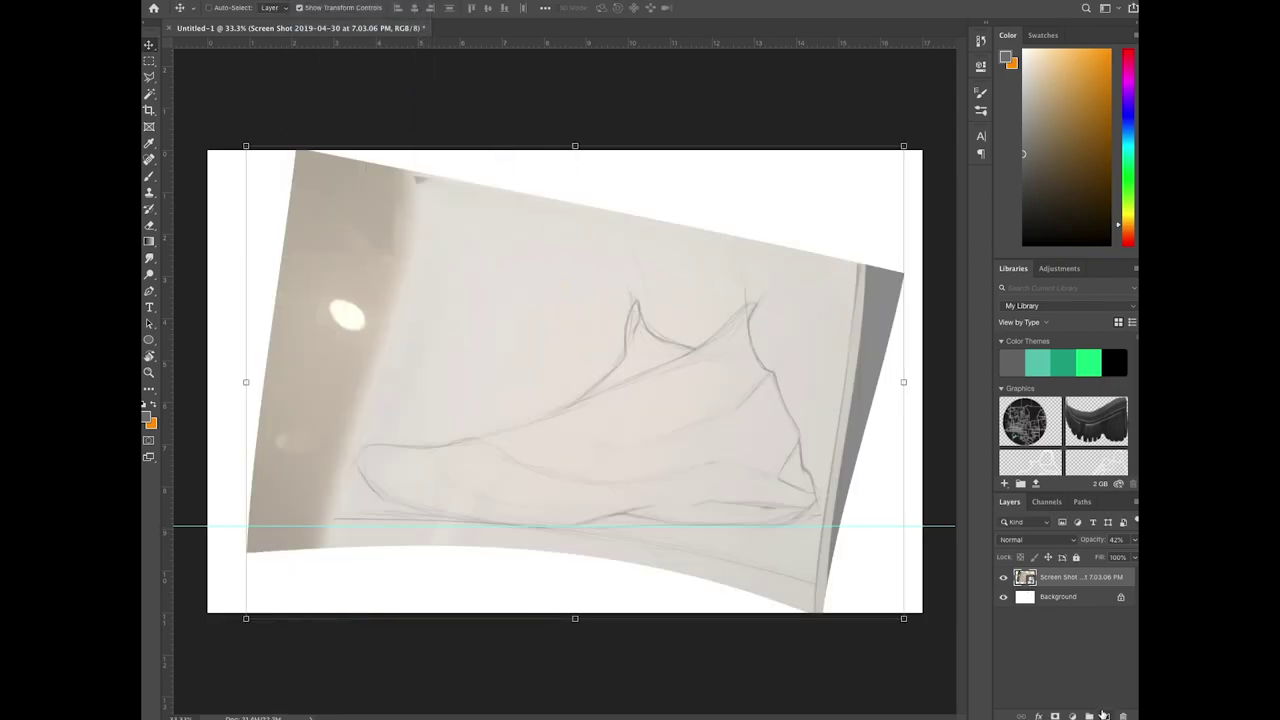
# Step: On a new layer, handwrite the title "QUICK! PHOTOSHOP TECHNIQUE" in black above the shoe and underline the first and last words
pyautogui.click(1106, 715)
pyautogui.click(149, 418)
pyautogui.click(399, 403)
pyautogui.click(688, 242)
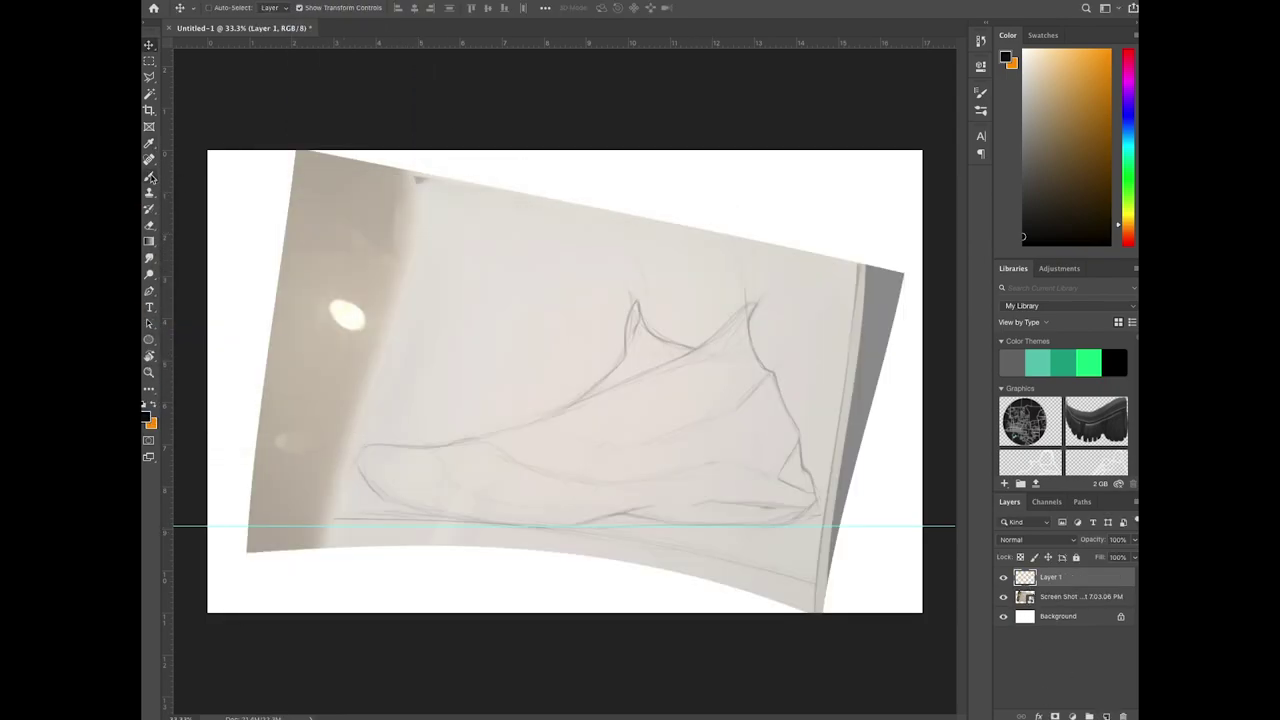
pyautogui.press('b')
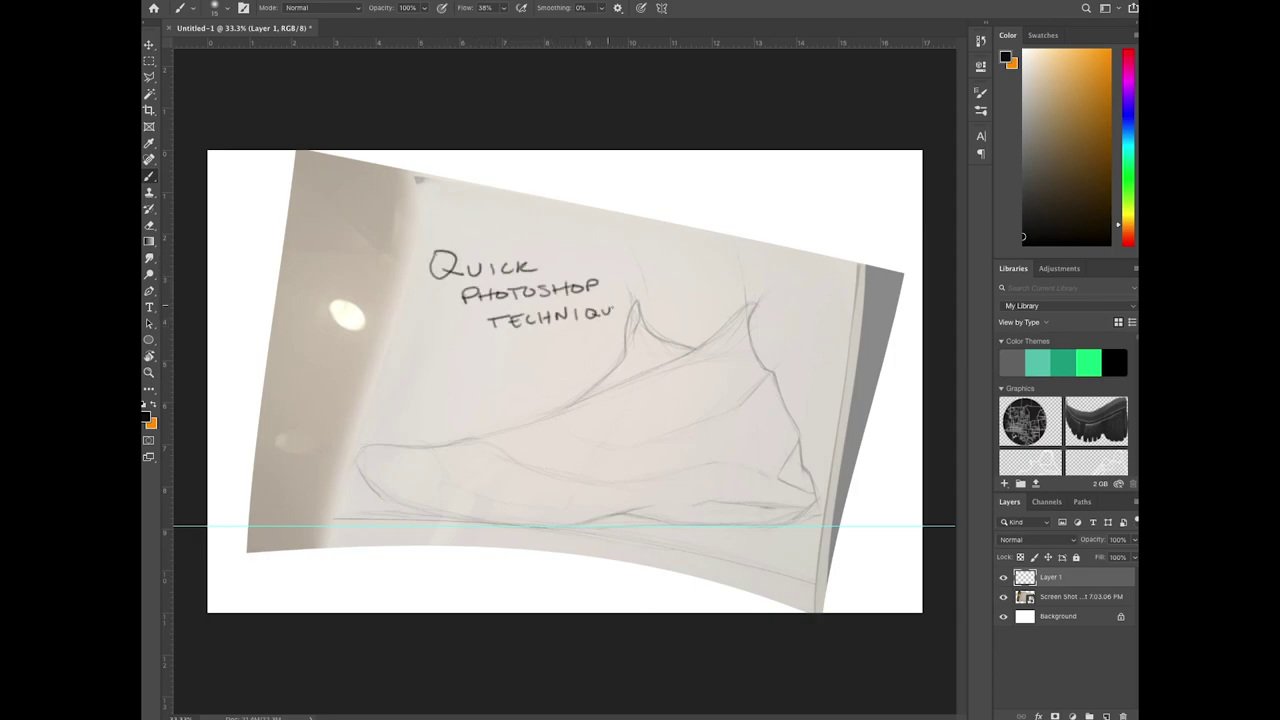
pyautogui.moveTo(480, 339); pyautogui.dragTo(624, 322)
pyautogui.moveTo(436, 283); pyautogui.dragTo(553, 273)
pyautogui.click(544, 262)
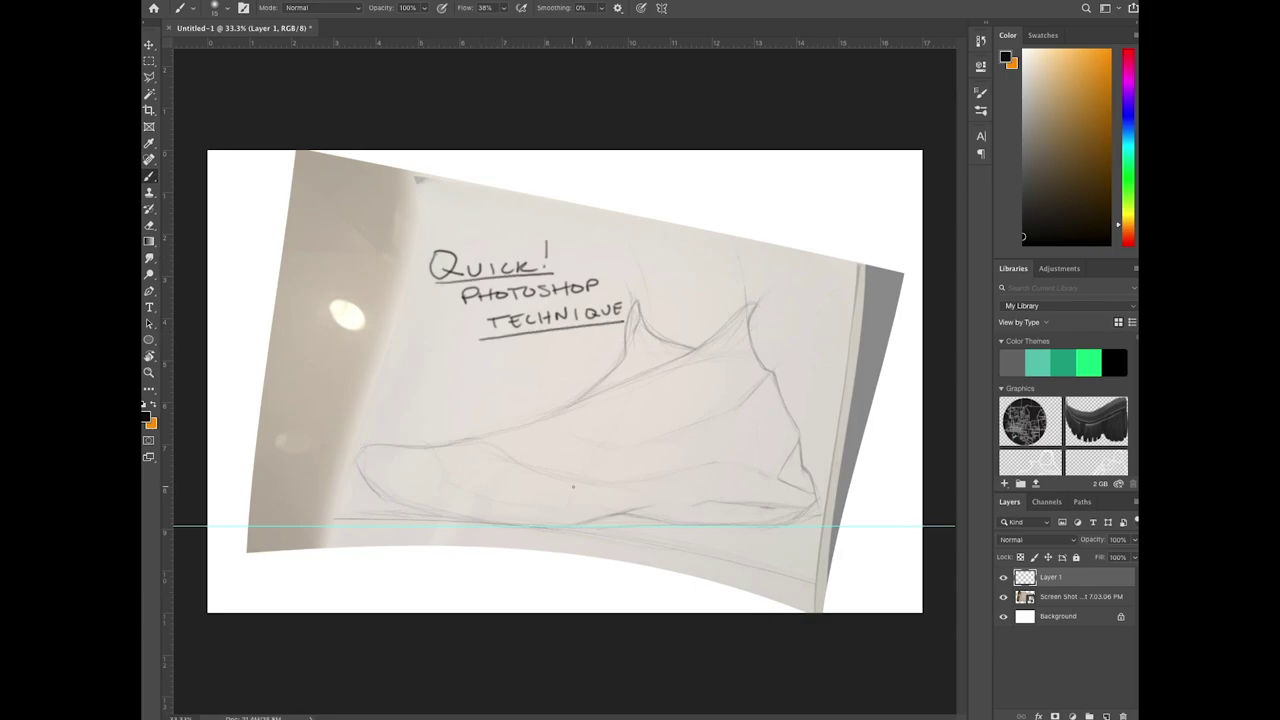
# Step: Hide the title layer, add a new layer for the line drawing and set the brush colour to black
pyautogui.click(1003, 577)
pyautogui.click(1105, 716)
pyautogui.click(218, 8)
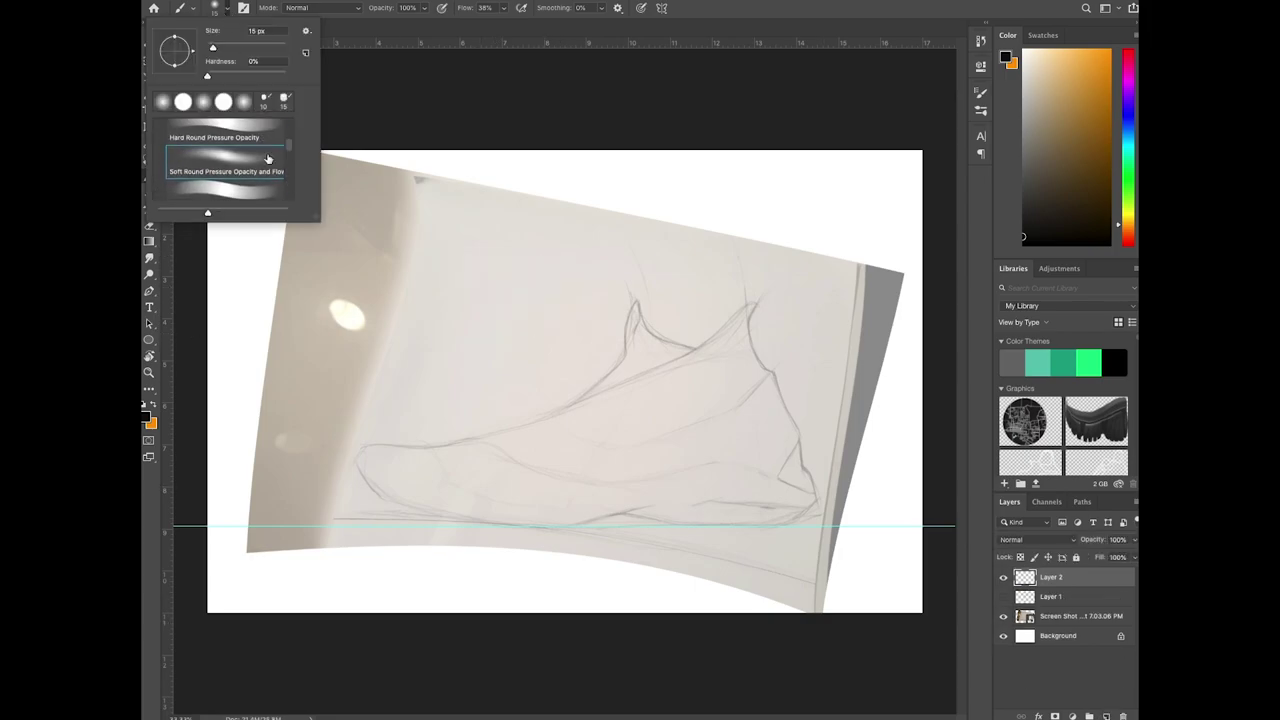
pyautogui.click(700, 12)
pyautogui.click(147, 418)
pyautogui.click(399, 408)
pyautogui.click(687, 244)
# Step: Lower the opacity of the sketch photo layer and make the empty drawing layer active again
pyautogui.click(1080, 616)
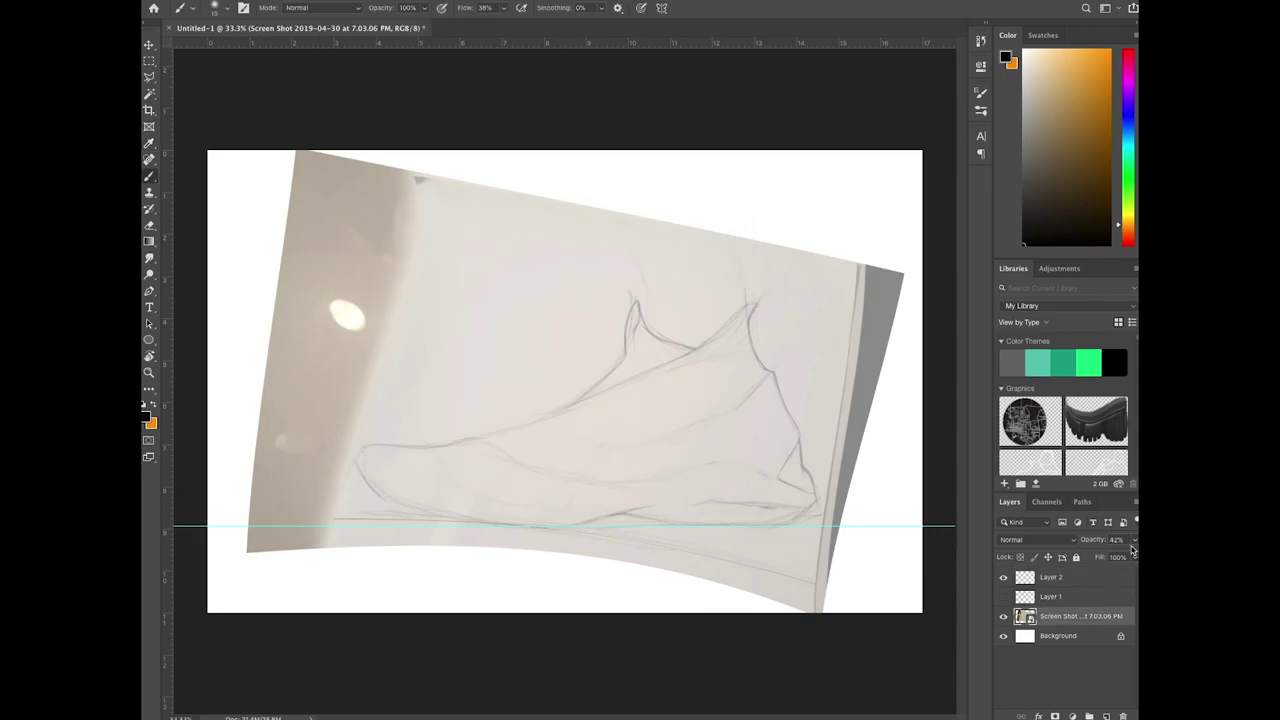
pyautogui.click(1134, 540)
pyautogui.moveTo(1136, 557); pyautogui.dragTo(1096, 558)
pyautogui.click(1060, 578)
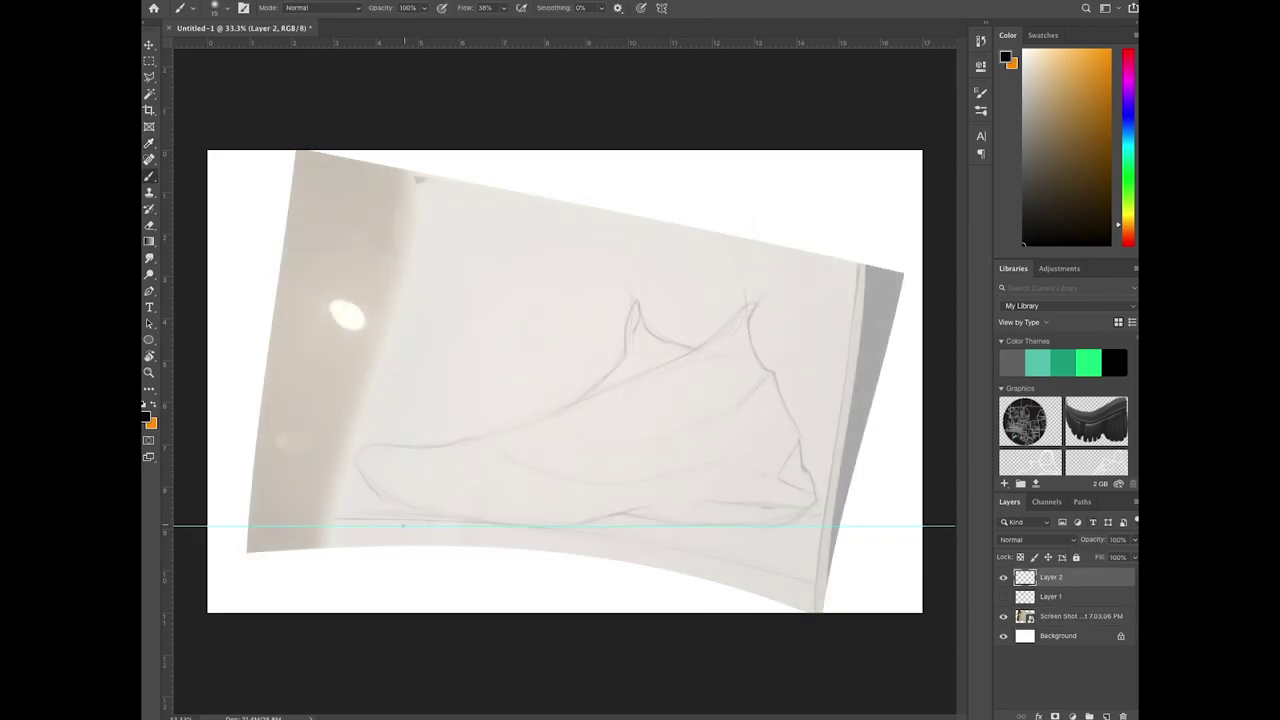
# Step: Trace the ground line, the heel curve and the forefoot sole curve up around the toe with the brush
pyautogui.moveTo(410, 526)
pyautogui.mouseDown()
pyautogui.moveTo(662, 519)
pyautogui.moveTo(854, 527)
pyautogui.mouseUp()
pyautogui.press('super+z')
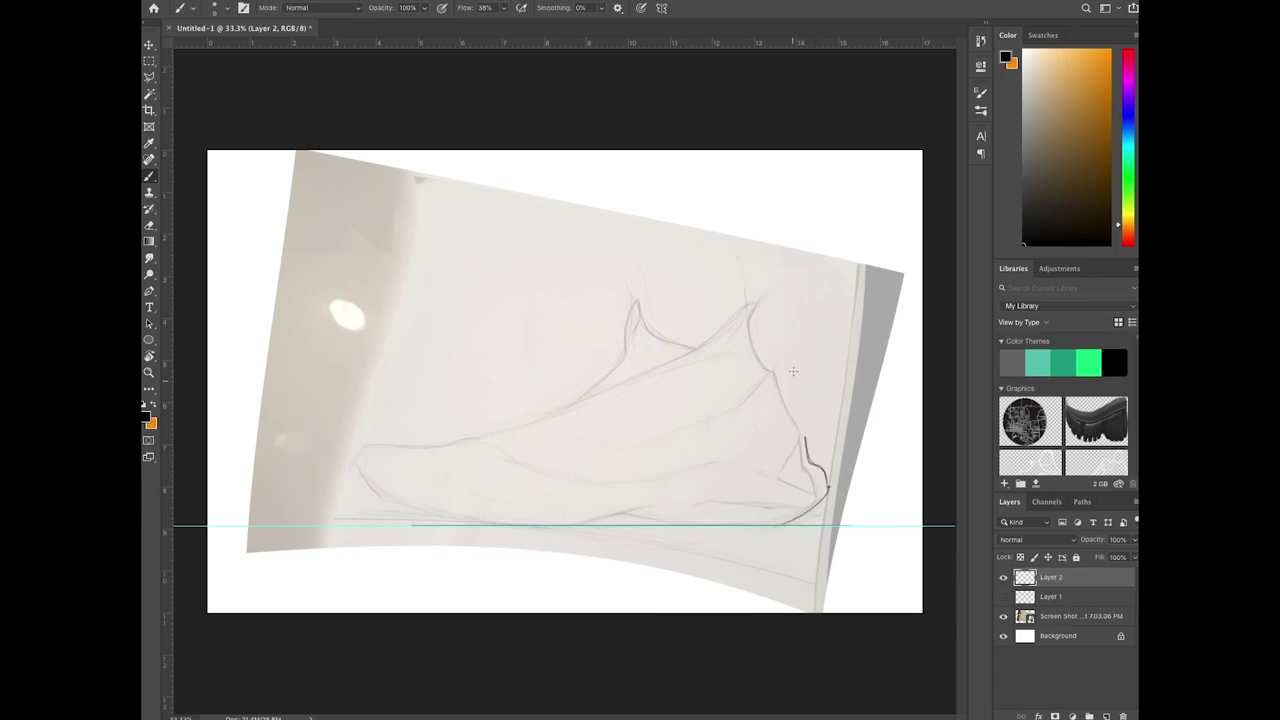
pyautogui.press('r')
pyautogui.moveTo(793, 371)
pyautogui.mouseDown()
pyautogui.moveTo(500, 523)
pyautogui.moveTo(766, 277)
pyautogui.moveTo(431, 489)
pyautogui.moveTo(532, 368)
pyautogui.mouseUp()
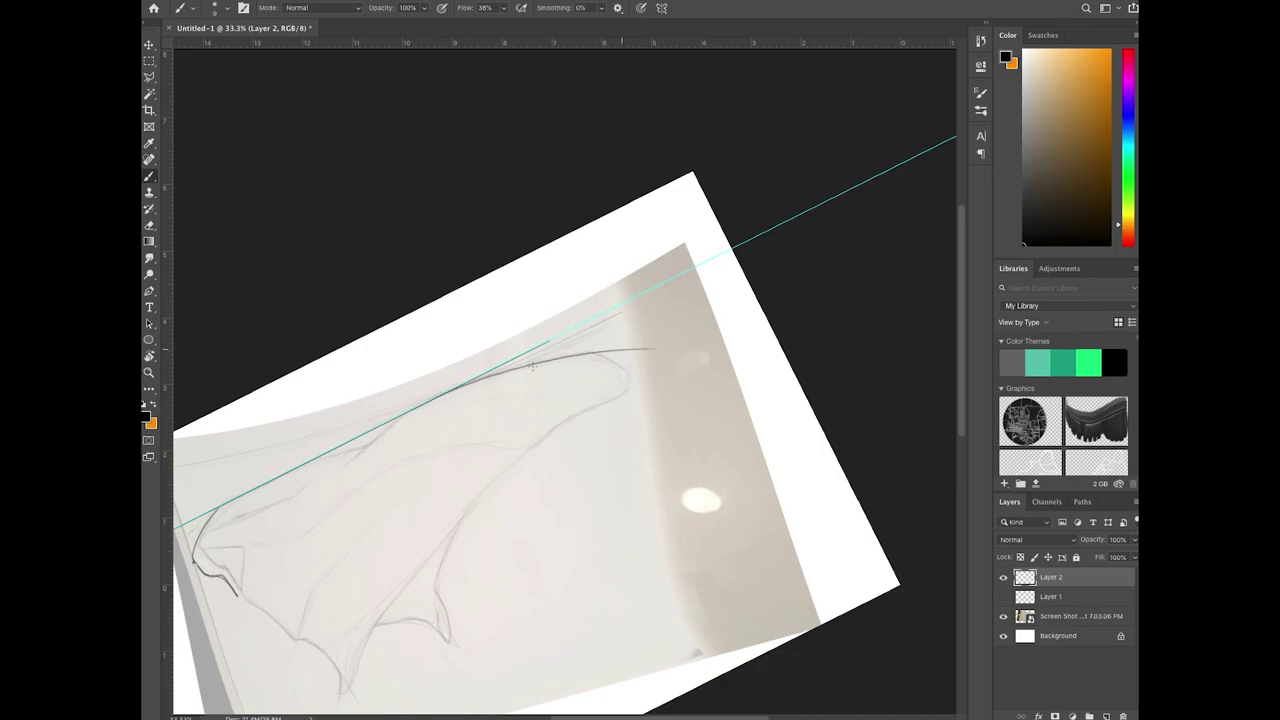
pyautogui.press('super+z')
pyautogui.moveTo(418, 409); pyautogui.dragTo(652, 349)
pyautogui.press('r')
pyautogui.moveTo(622, 576)
pyautogui.mouseDown()
pyautogui.moveTo(669, 560)
pyautogui.moveTo(669, 517)
pyautogui.mouseUp()
pyautogui.moveTo(487, 446)
pyautogui.mouseDown()
pyautogui.moveTo(518, 401)
pyautogui.moveTo(814, 586)
pyautogui.moveTo(609, 597)
pyautogui.moveTo(563, 539)
pyautogui.mouseUp()
pyautogui.press('r')
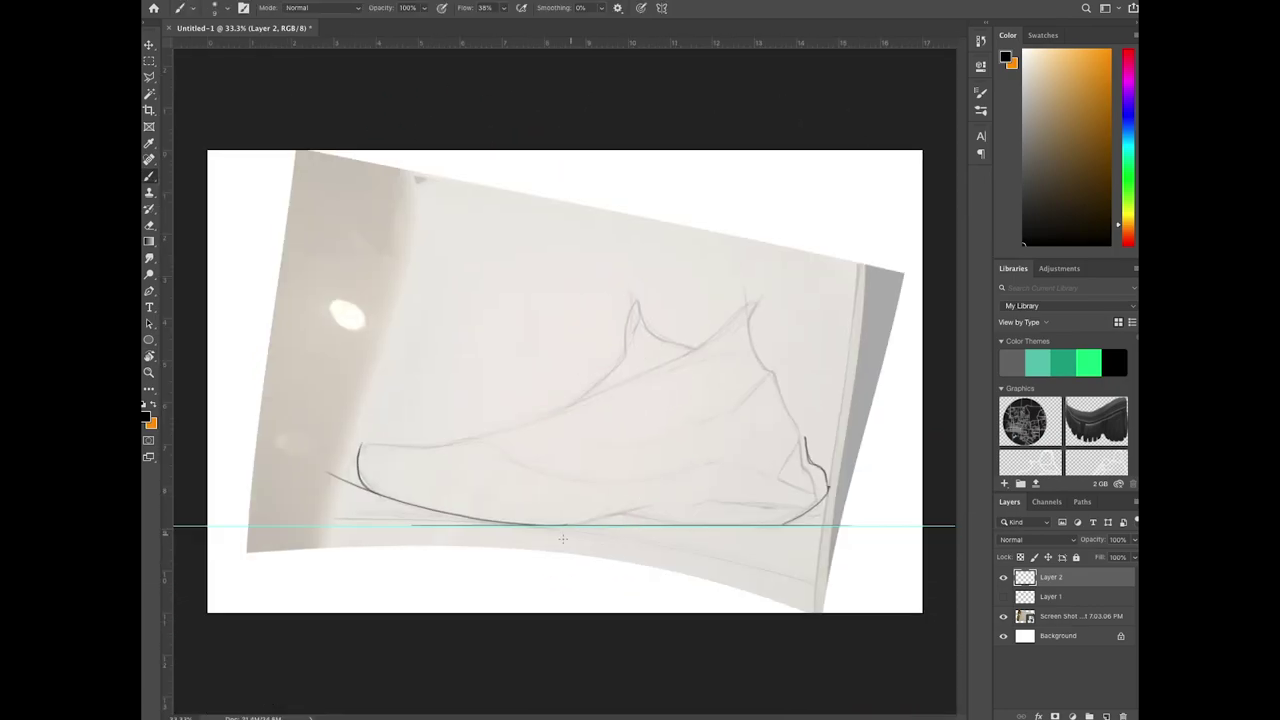
# Step: Trace the top of the toe, the instep line, the tongue and the heel collar of the shoe
pyautogui.moveTo(802, 434)
pyautogui.mouseDown()
pyautogui.moveTo(769, 300)
pyautogui.moveTo(761, 341)
pyautogui.moveTo(801, 436)
pyautogui.mouseUp()
pyautogui.press('super+z')
pyautogui.moveTo(362, 447); pyautogui.dragTo(694, 350)
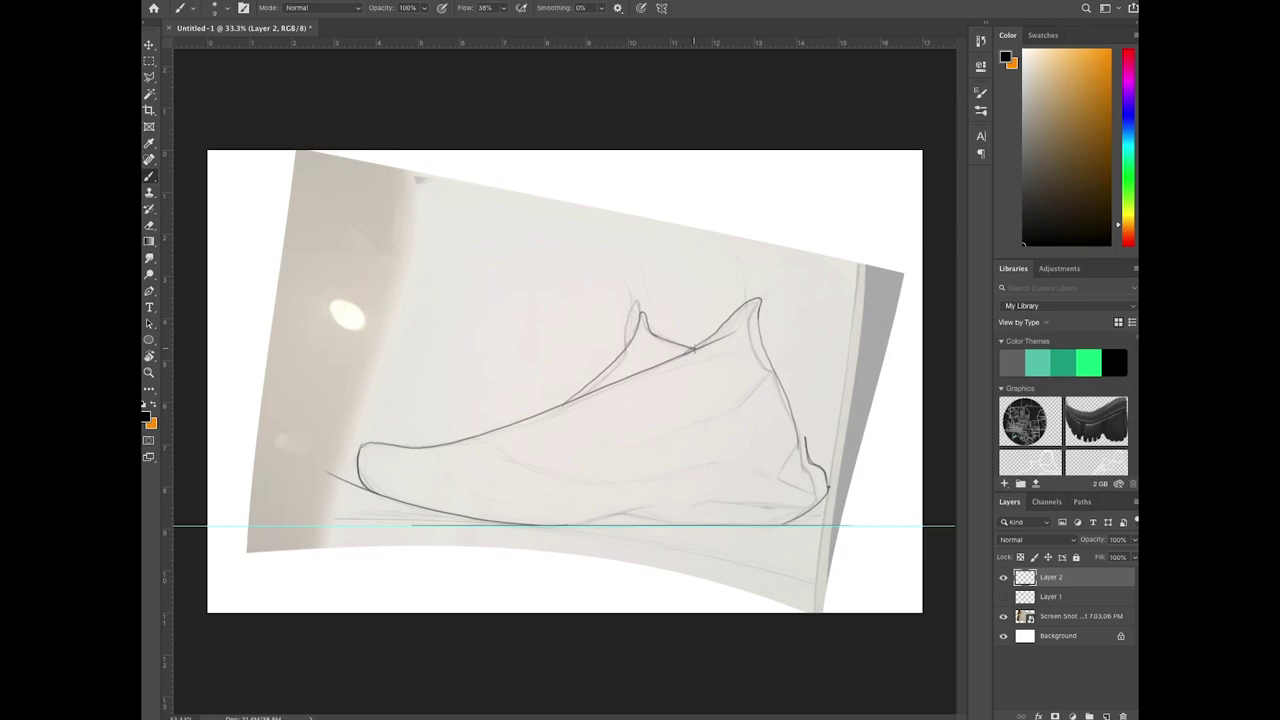
# Step: Set the sketch photo layer's opacity to 59%
pyautogui.click(1067, 619)
pyautogui.click(1134, 540)
pyautogui.moveTo(1099, 557); pyautogui.dragTo(1112, 557)
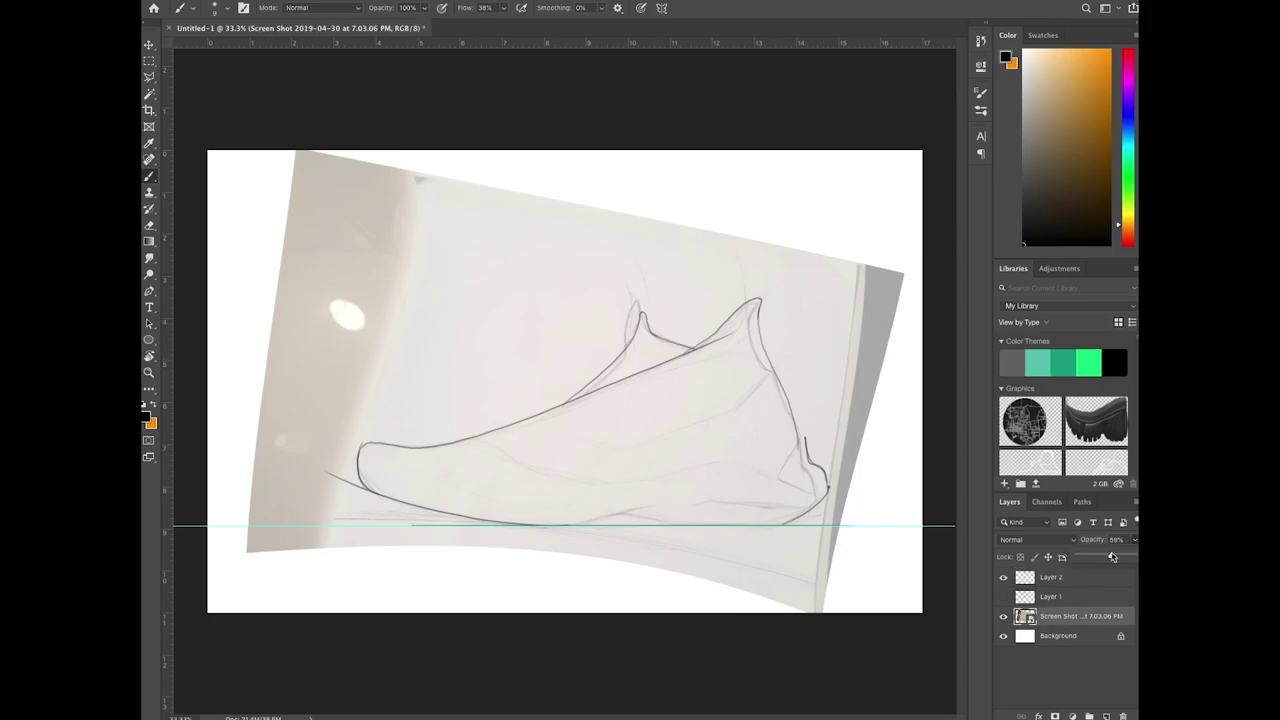
# Step: Duplicate the sketch photo layer and scale the copy down into a small reference in the canvas's upper-left corner
pyautogui.rightClick(1069, 616)
pyautogui.click(966, 206)
pyautogui.press('Return')
pyautogui.click(151, 47)
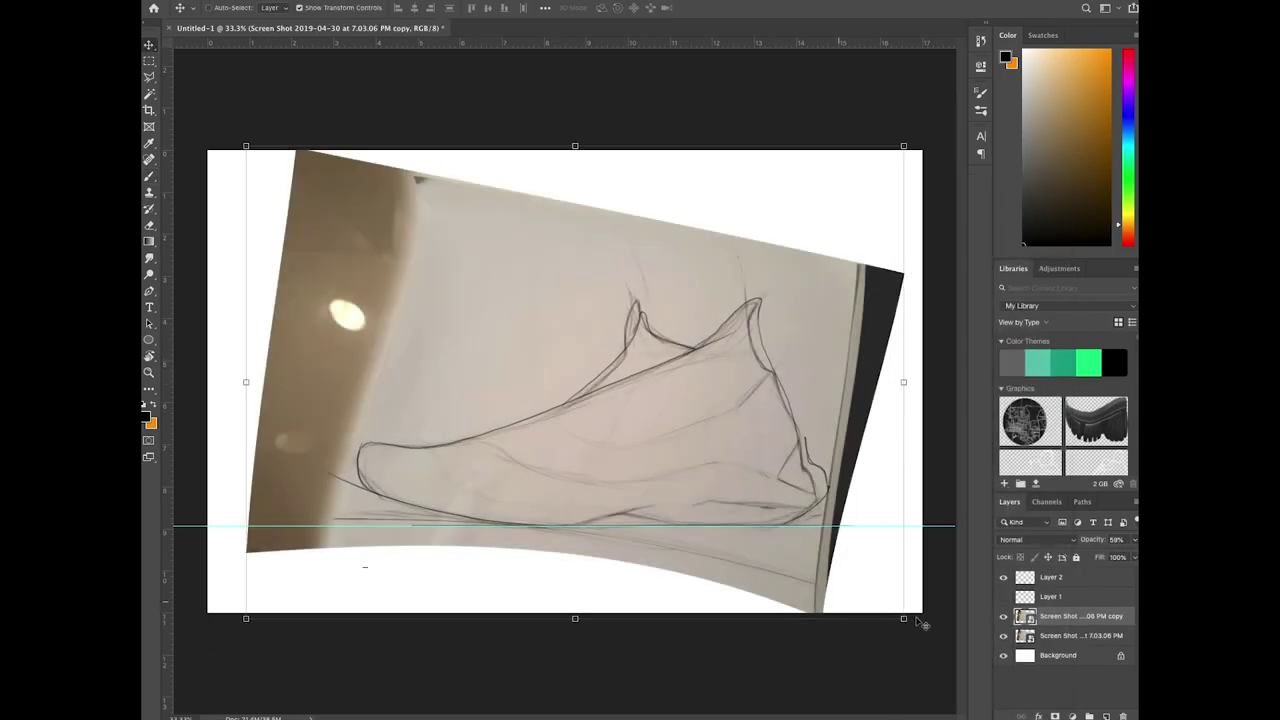
pyautogui.moveTo(923, 624); pyautogui.dragTo(668, 474)
pyautogui.press('super+z')
pyautogui.moveTo(821, 672); pyautogui.dragTo(482, 356)
pyautogui.press('Return')
# Step: Adjust the small reference copy's opacity and set the full-size sketch photo's opacity to 36%
pyautogui.click(1134, 540)
pyautogui.moveTo(1112, 557)
pyautogui.mouseDown()
pyautogui.moveTo(1137, 557)
pyautogui.moveTo(1099, 557)
pyautogui.mouseUp()
pyautogui.click(1064, 637)
pyautogui.click(1134, 540)
pyautogui.click(946, 573)
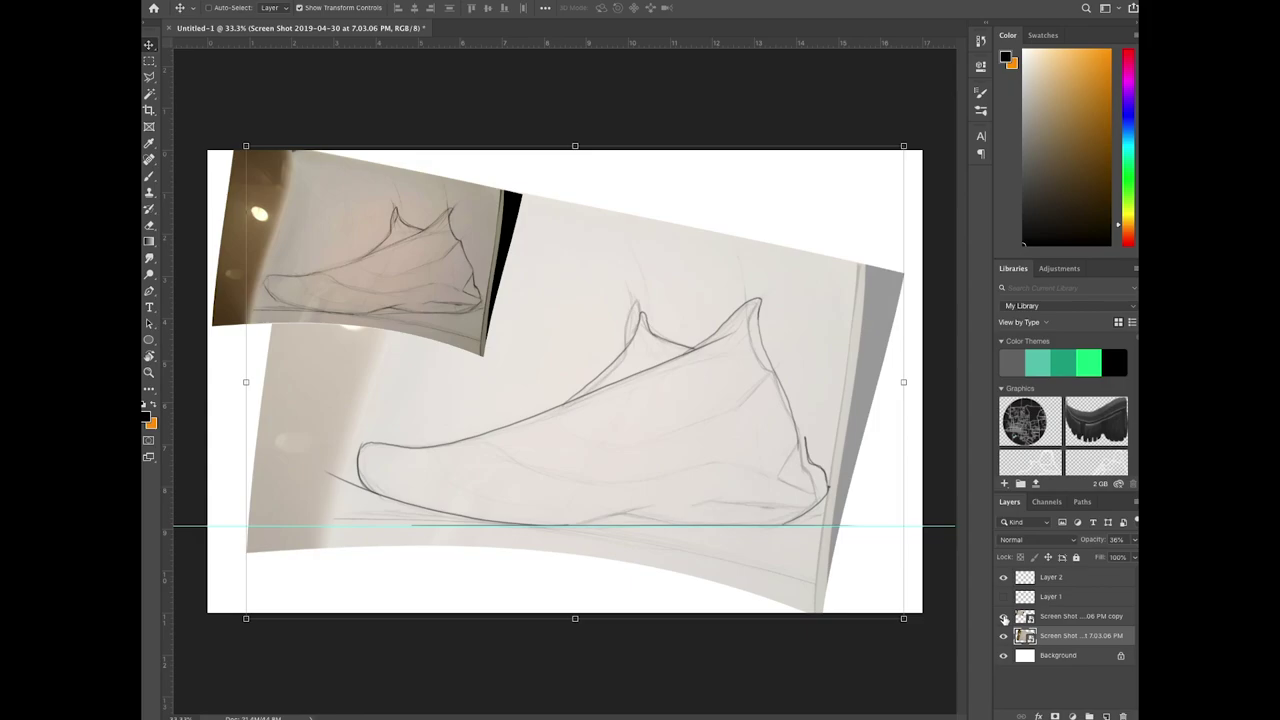
# Step: Draw a straight design line on the drawing layer, running from the instep down across the midfoot
pyautogui.click(1050, 577)
pyautogui.press('b')
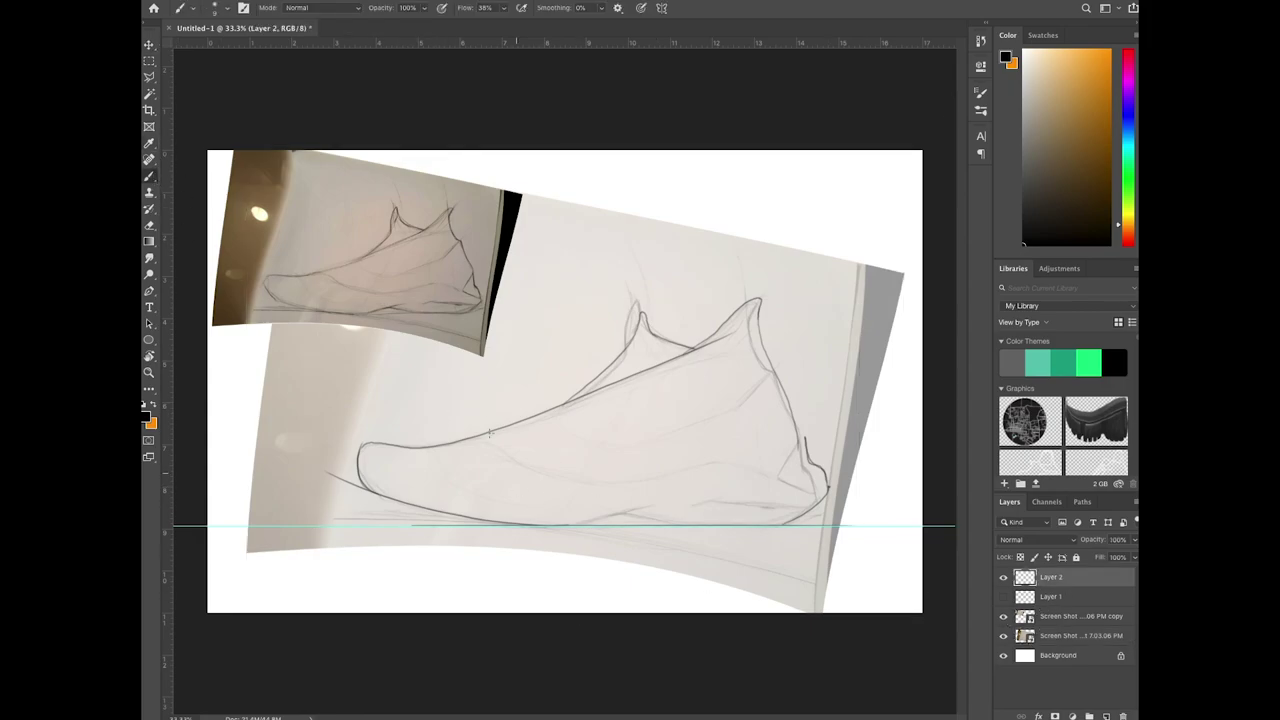
pyautogui.press('r')
pyautogui.moveTo(489, 432); pyautogui.dragTo(590, 373)
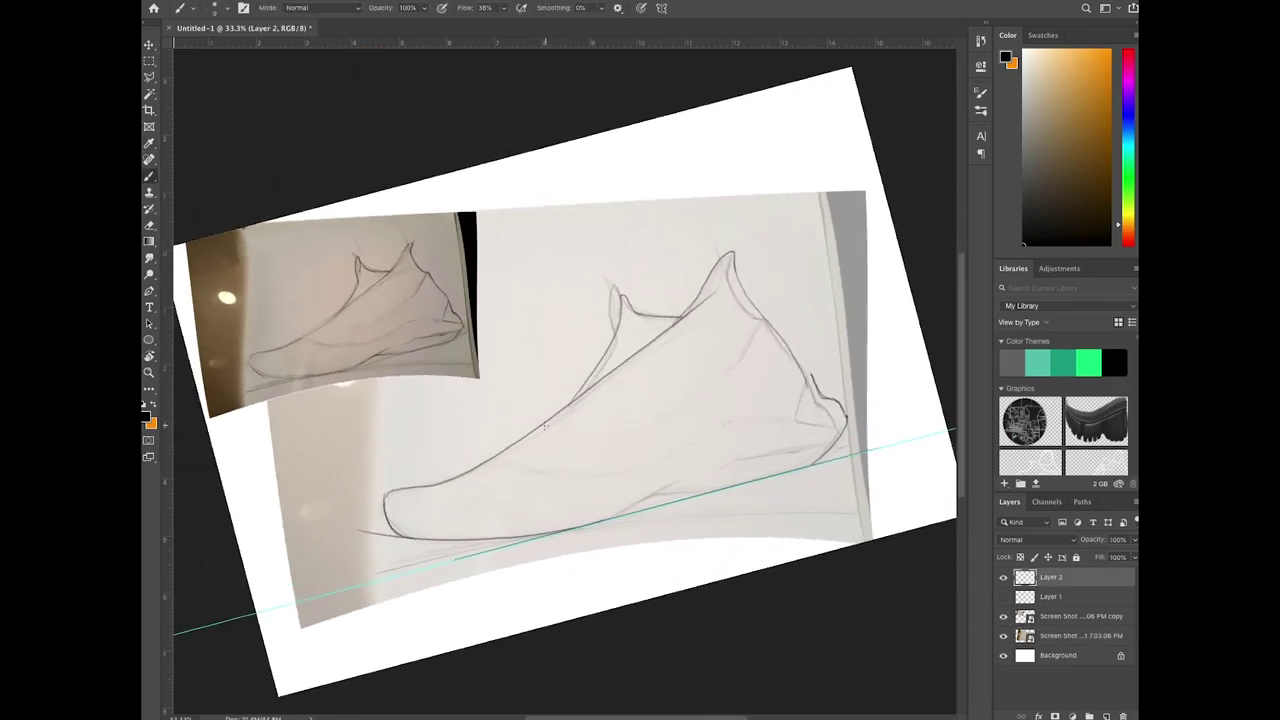
pyautogui.press('r')
pyautogui.moveTo(575, 431); pyautogui.dragTo(686, 337)
pyautogui.press('b')
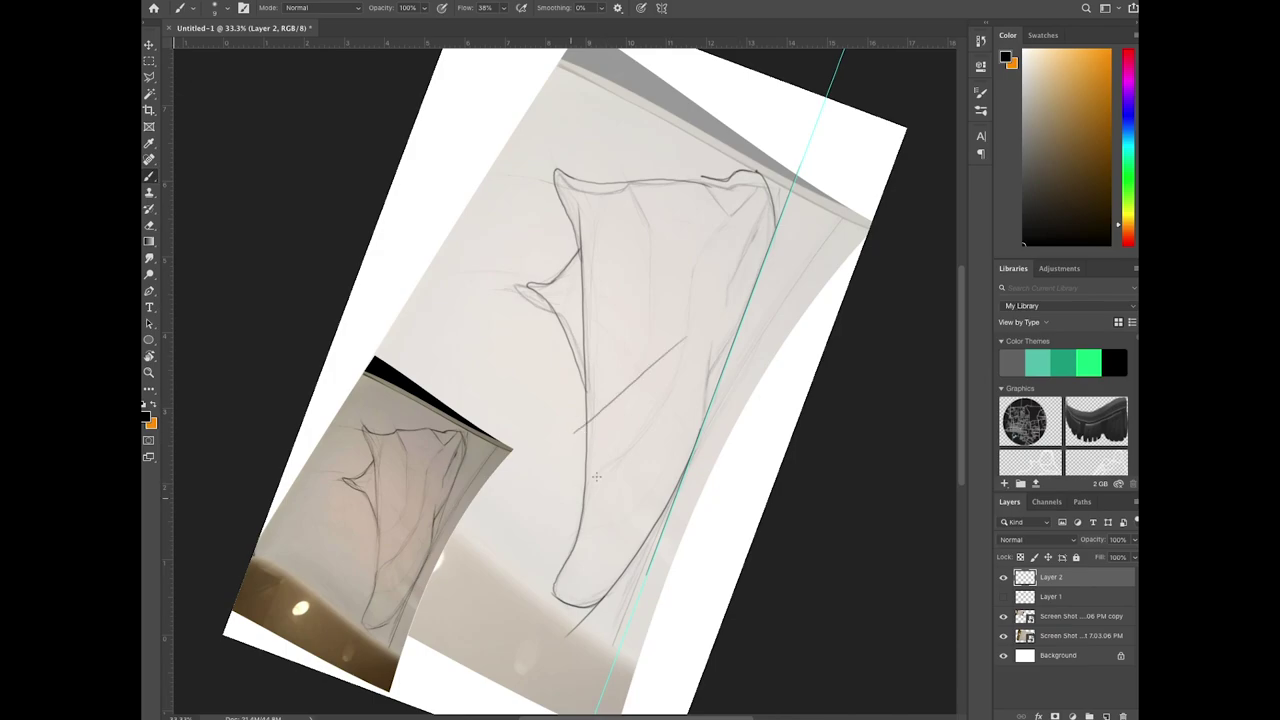
# Step: Draw the side panel line from the midfoot up toward the back of the heel collar
pyautogui.moveTo(571, 495); pyautogui.dragTo(704, 393)
pyautogui.press('r')
pyautogui.press('b')
pyautogui.moveTo(738, 477)
pyautogui.mouseDown()
pyautogui.moveTo(617, 450)
pyautogui.moveTo(703, 483)
pyautogui.mouseUp()
pyautogui.press('r')
pyautogui.moveTo(643, 591)
pyautogui.mouseDown()
pyautogui.moveTo(453, 552)
pyautogui.moveTo(429, 594)
pyautogui.moveTo(527, 582)
pyautogui.mouseUp()
pyautogui.press('b')
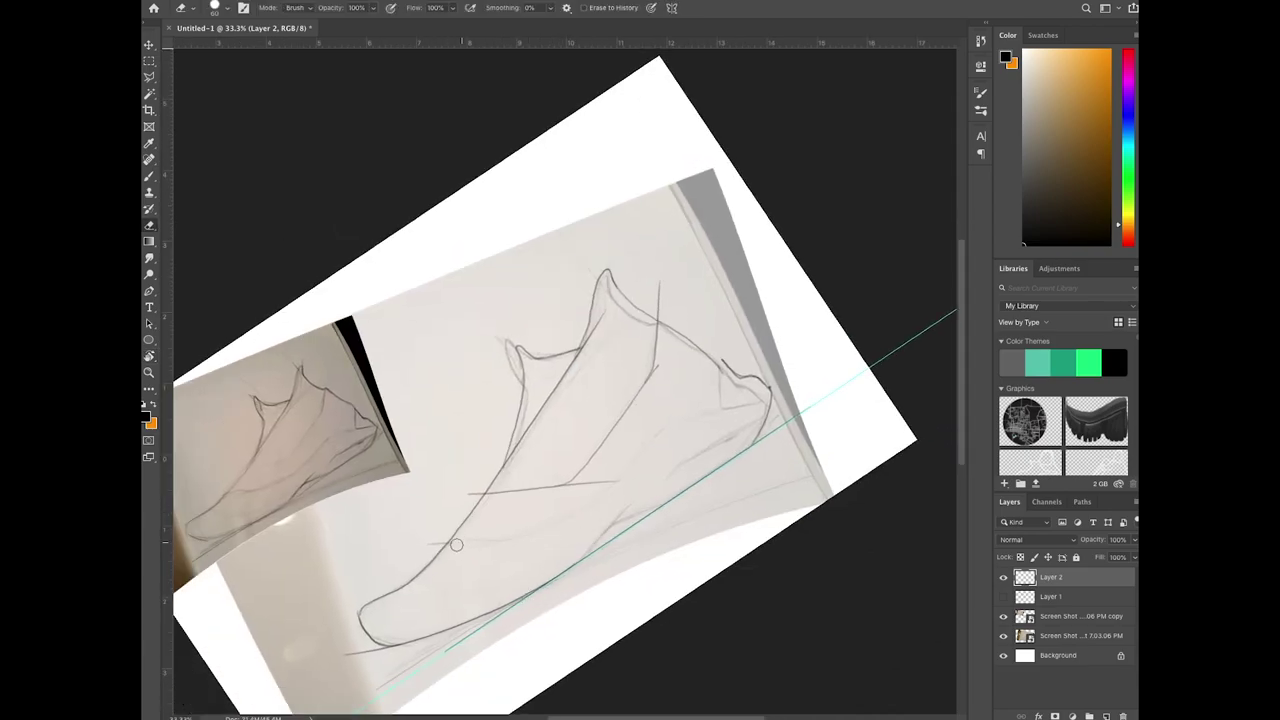
# Step: Draw the forefoot design line from the top of the toe area down toward the midsole
pyautogui.moveTo(436, 546); pyautogui.dragTo(598, 508)
pyautogui.press('r')
pyautogui.moveTo(586, 553); pyautogui.dragTo(504, 541)
pyautogui.press('b')
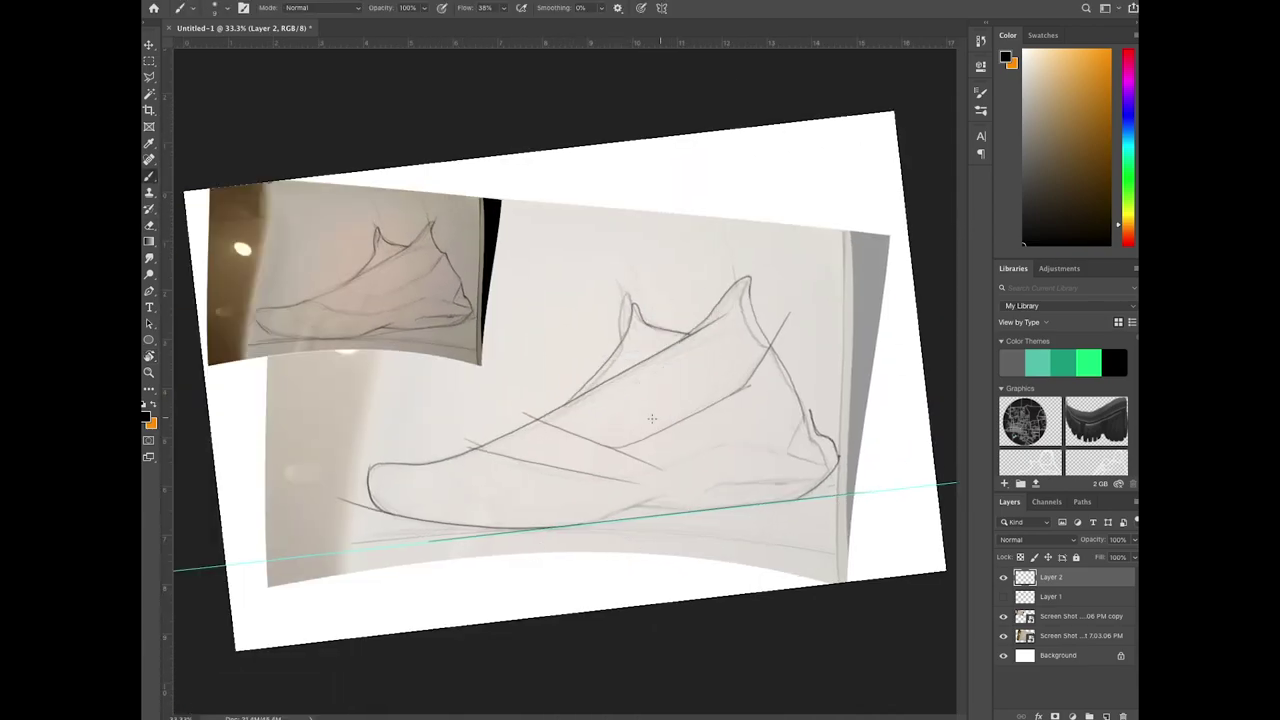
# Step: Draw the midsole's top line rising to the heel and add a short diagonal line across the toe
pyautogui.moveTo(742, 436); pyautogui.dragTo(636, 477)
pyautogui.press('r')
pyautogui.moveTo(772, 425)
pyautogui.mouseDown()
pyautogui.moveTo(726, 514)
pyautogui.moveTo(700, 455)
pyautogui.moveTo(740, 531)
pyautogui.moveTo(606, 549)
pyautogui.moveTo(694, 523)
pyautogui.moveTo(636, 598)
pyautogui.mouseUp()
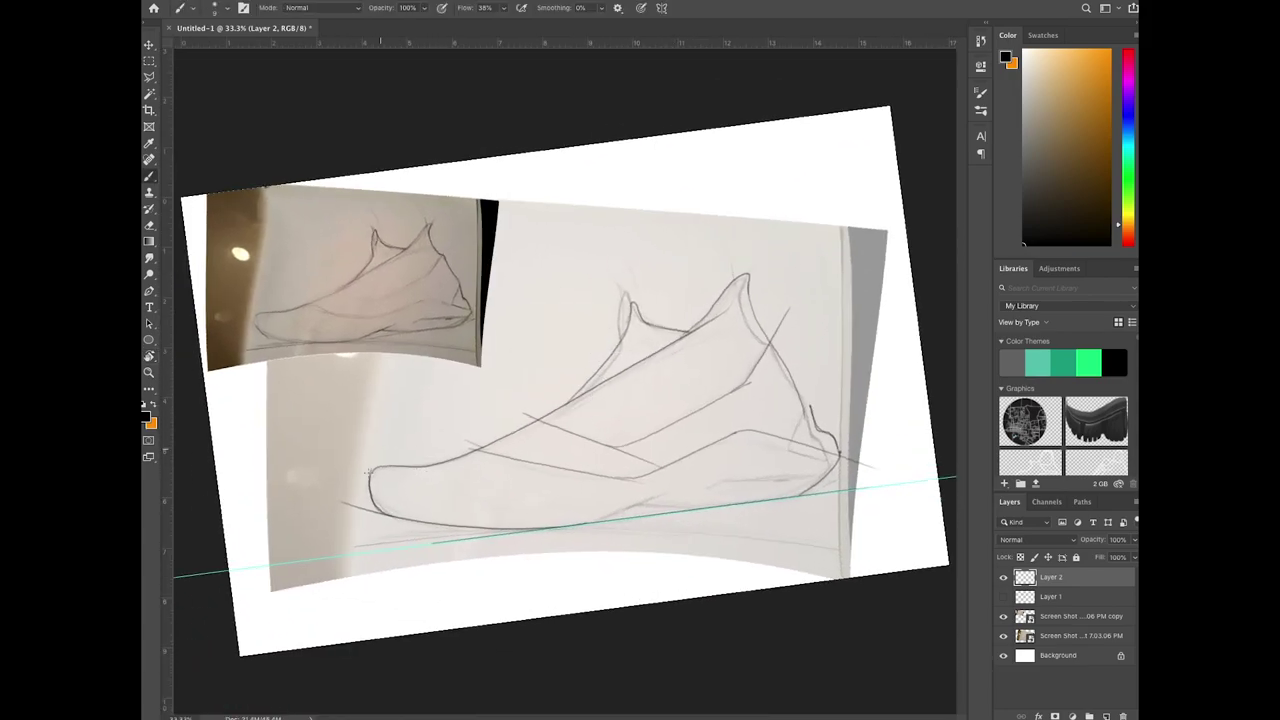
pyautogui.moveTo(430, 467); pyautogui.dragTo(469, 502)
pyautogui.press('r')
pyautogui.moveTo(648, 580); pyautogui.dragTo(622, 588)
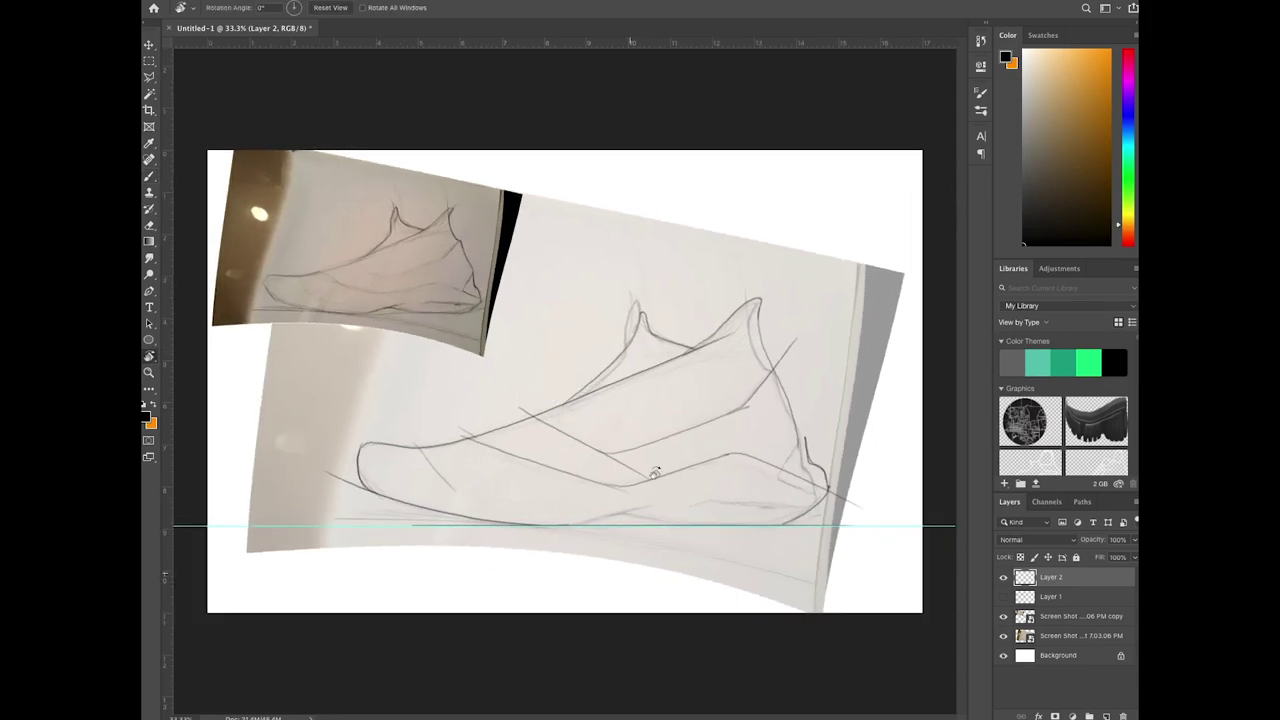
# Step: Clean up the lines around the ankle opening and refine the inner edge of the heel collar
pyautogui.press('e')
pyautogui.moveTo(720, 338); pyautogui.dragTo(688, 356)
pyautogui.press('b')
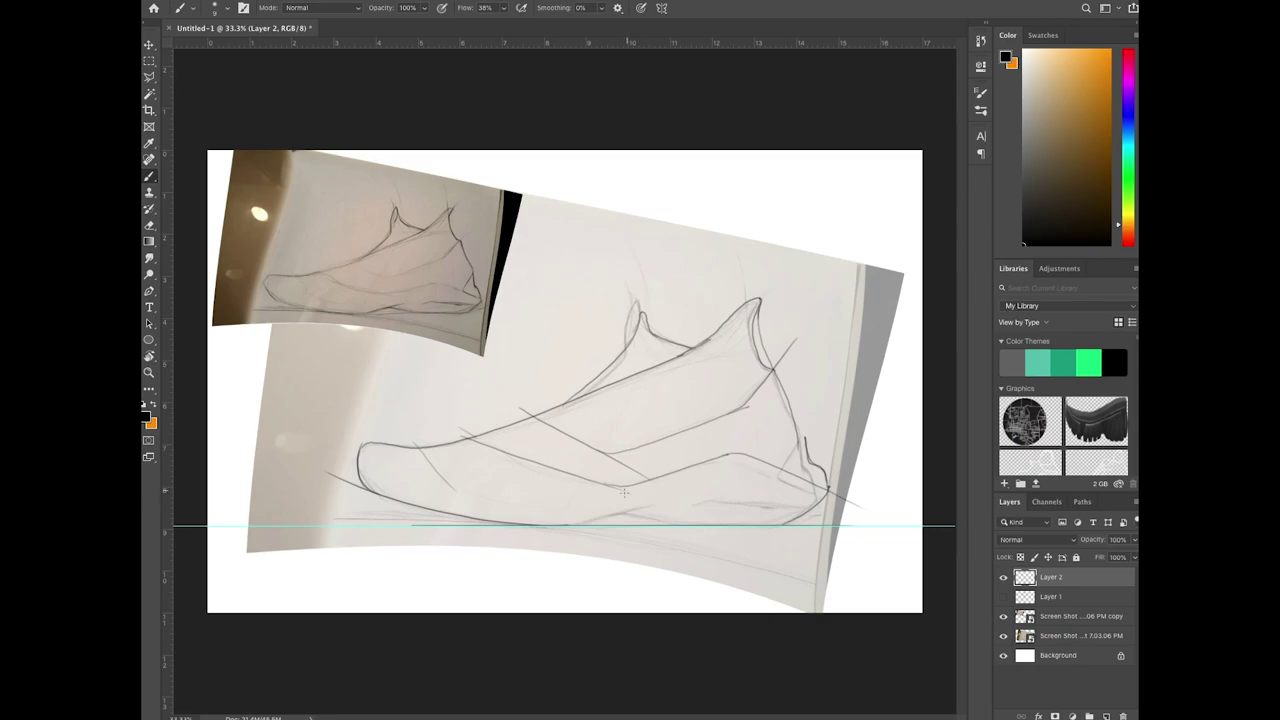
# Step: Draw the toe bumper line, the lower midsole sidewall line and the short crossing lines at the heel
pyautogui.press('r')
pyautogui.moveTo(623, 492)
pyautogui.mouseDown()
pyautogui.moveTo(634, 574)
pyautogui.moveTo(568, 494)
pyautogui.moveTo(630, 467)
pyautogui.mouseUp()
pyautogui.press('r')
pyautogui.moveTo(576, 544)
pyautogui.mouseDown()
pyautogui.moveTo(589, 543)
pyautogui.moveTo(474, 509)
pyautogui.moveTo(457, 156)
pyautogui.mouseUp()
pyautogui.press('b')
pyautogui.moveTo(626, 240)
pyautogui.mouseDown()
pyautogui.moveTo(549, 485)
pyautogui.moveTo(549, 301)
pyautogui.moveTo(477, 493)
pyautogui.moveTo(551, 571)
pyautogui.moveTo(688, 492)
pyautogui.mouseUp()
pyautogui.press('r')
pyautogui.press('b')
pyautogui.press('r')
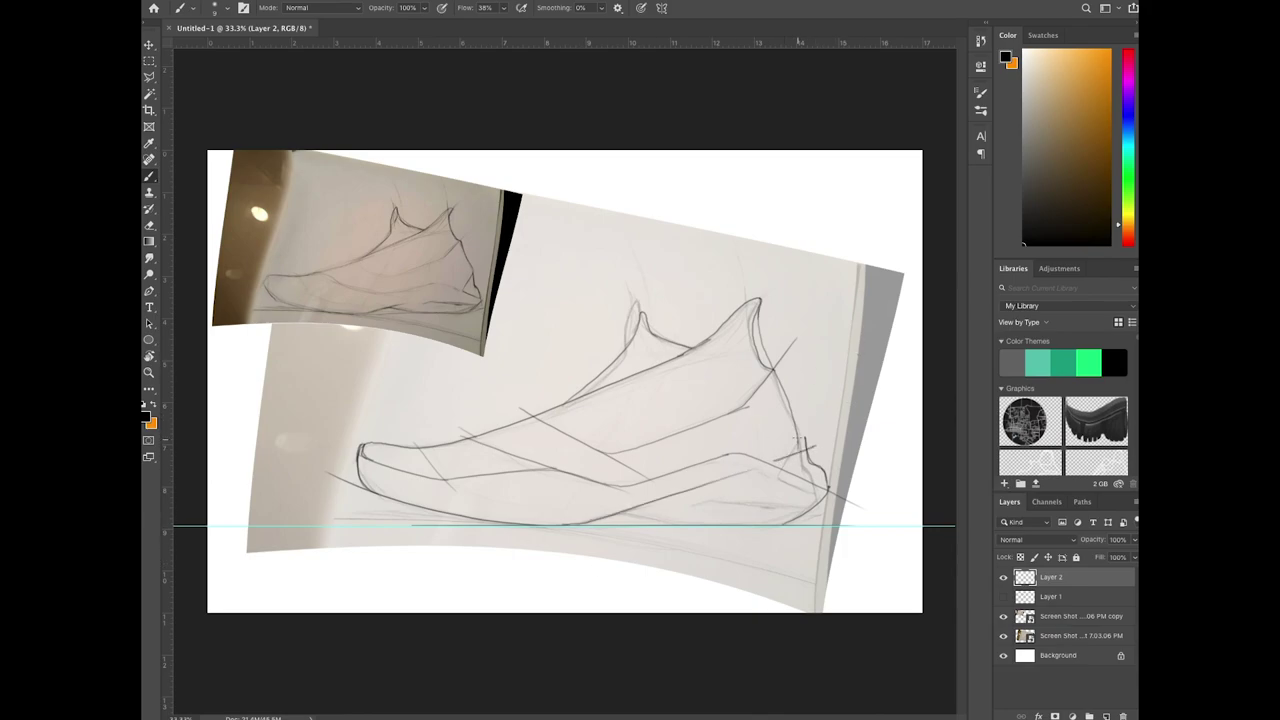
# Step: Draw the raised arch line under the midfoot of the sole
pyautogui.press('r')
pyautogui.moveTo(603, 577)
pyautogui.mouseDown()
pyautogui.moveTo(737, 571)
pyautogui.moveTo(679, 397)
pyautogui.moveTo(595, 435)
pyautogui.mouseUp()
pyautogui.press('r')
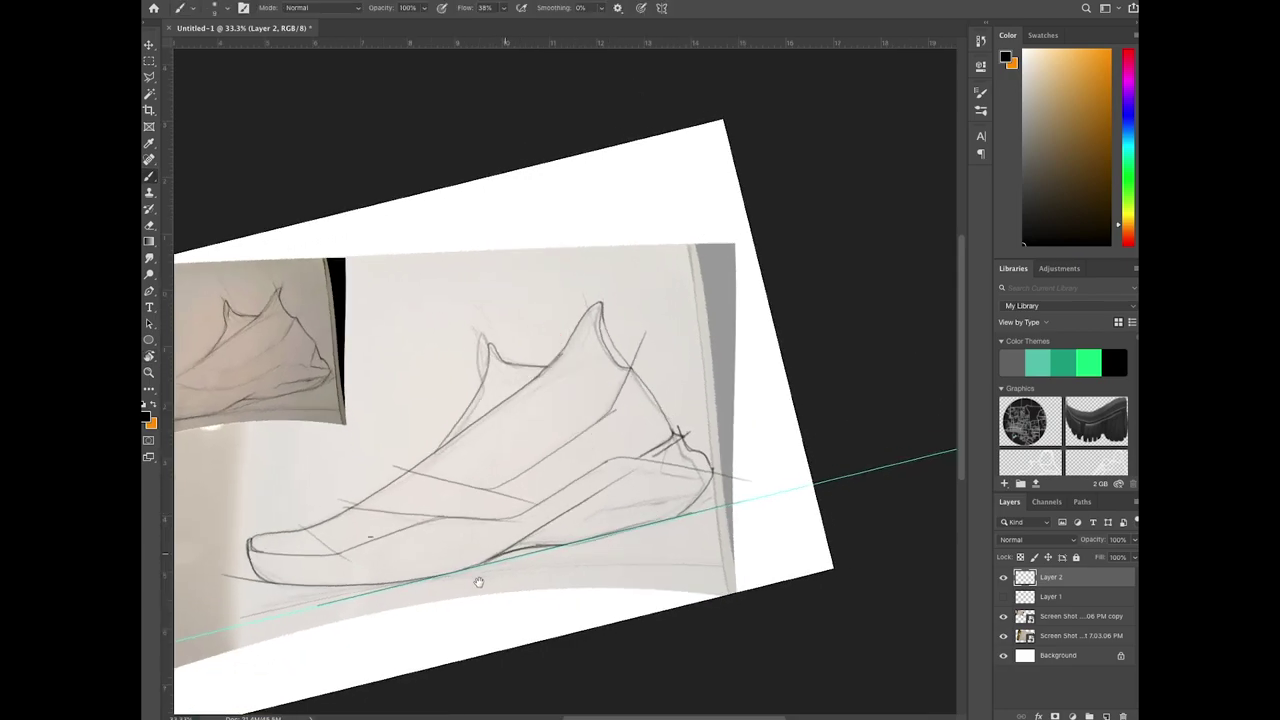
# Step: Draw a second line parallel to the midsole's top line through the midfoot and forefoot
pyautogui.moveTo(479, 582); pyautogui.dragTo(540, 583)
pyautogui.press('r')
pyautogui.moveTo(482, 612)
pyautogui.mouseDown()
pyautogui.moveTo(577, 646)
pyautogui.moveTo(597, 566)
pyautogui.moveTo(762, 210)
pyautogui.moveTo(449, 509)
pyautogui.moveTo(457, 591)
pyautogui.moveTo(408, 509)
pyautogui.mouseUp()
pyautogui.press('super+plus')
pyautogui.press('r')
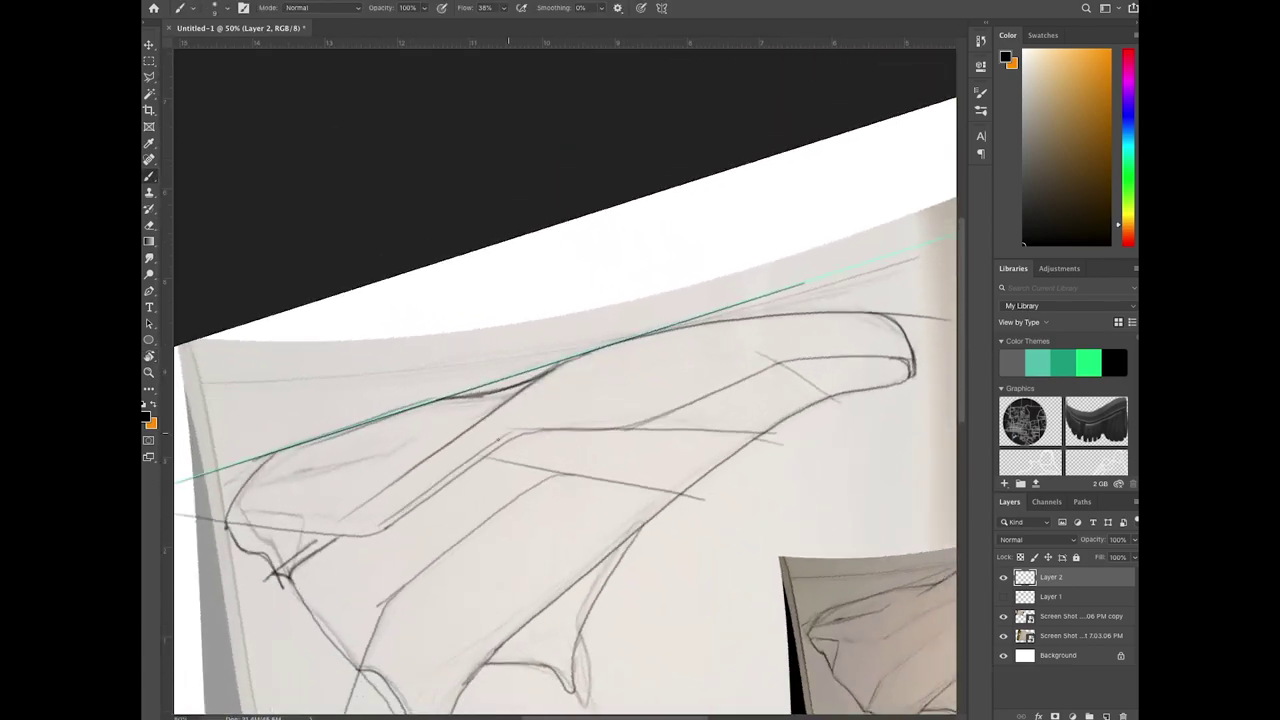
pyautogui.moveTo(500, 438); pyautogui.dragTo(537, 424)
pyautogui.press('r')
pyautogui.moveTo(600, 432)
pyautogui.mouseDown()
pyautogui.moveTo(621, 414)
pyautogui.moveTo(601, 442)
pyautogui.moveTo(768, 453)
pyautogui.mouseUp()
pyautogui.press('r')
pyautogui.hotkey('ctrl', 'z')
# Step: Complete the double midsole line and strengthen the outlines of the heel collar and ankle opening
pyautogui.press('r')
pyautogui.moveTo(780, 496); pyautogui.dragTo(809, 367)
pyautogui.moveTo(809, 367)
pyautogui.mouseDown()
pyautogui.moveTo(573, 468)
pyautogui.moveTo(666, 418)
pyautogui.mouseUp()
pyautogui.moveTo(386, 580); pyautogui.dragTo(677, 429)
pyautogui.press('r')
pyautogui.moveTo(515, 610)
pyautogui.mouseDown()
pyautogui.moveTo(834, 371)
pyautogui.moveTo(590, 145)
pyautogui.mouseUp()
pyautogui.moveTo(622, 398); pyautogui.dragTo(538, 624)
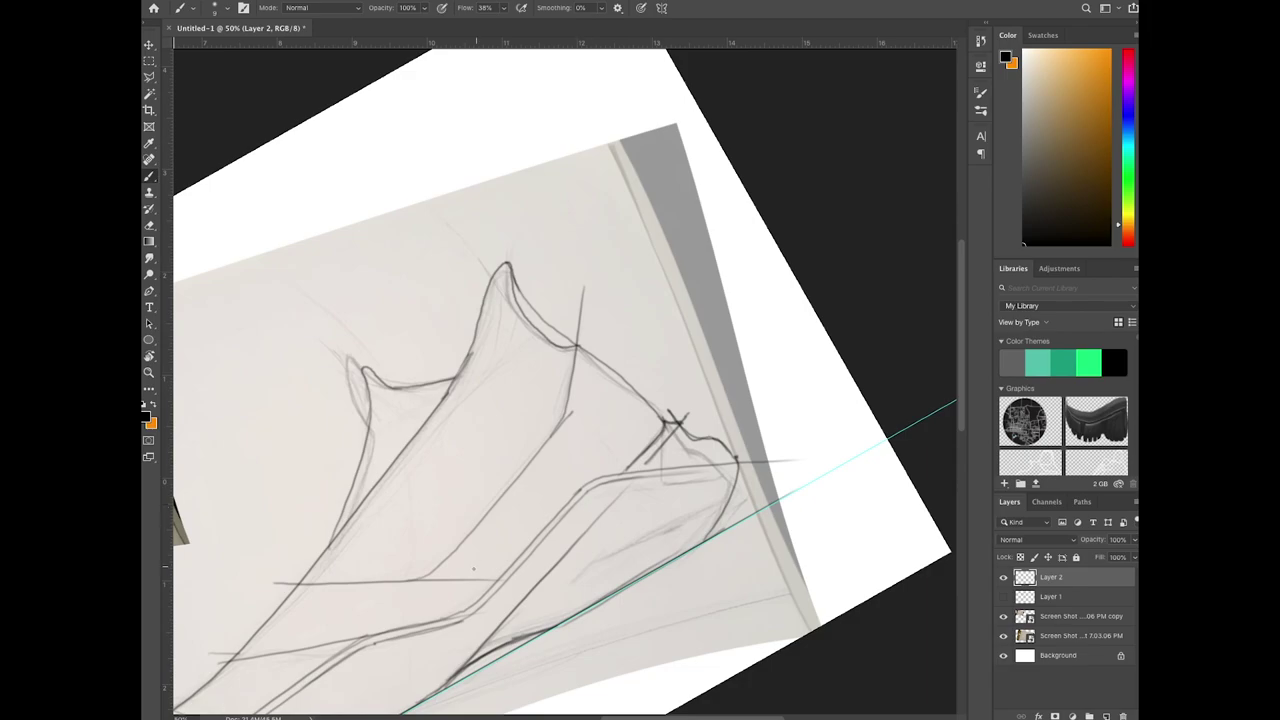
# Step: Refine the heel detail lines and the bottom edge of the sole behind the arch
pyautogui.press('r')
pyautogui.moveTo(672, 345); pyautogui.dragTo(603, 389)
pyautogui.moveTo(583, 540); pyautogui.dragTo(709, 523)
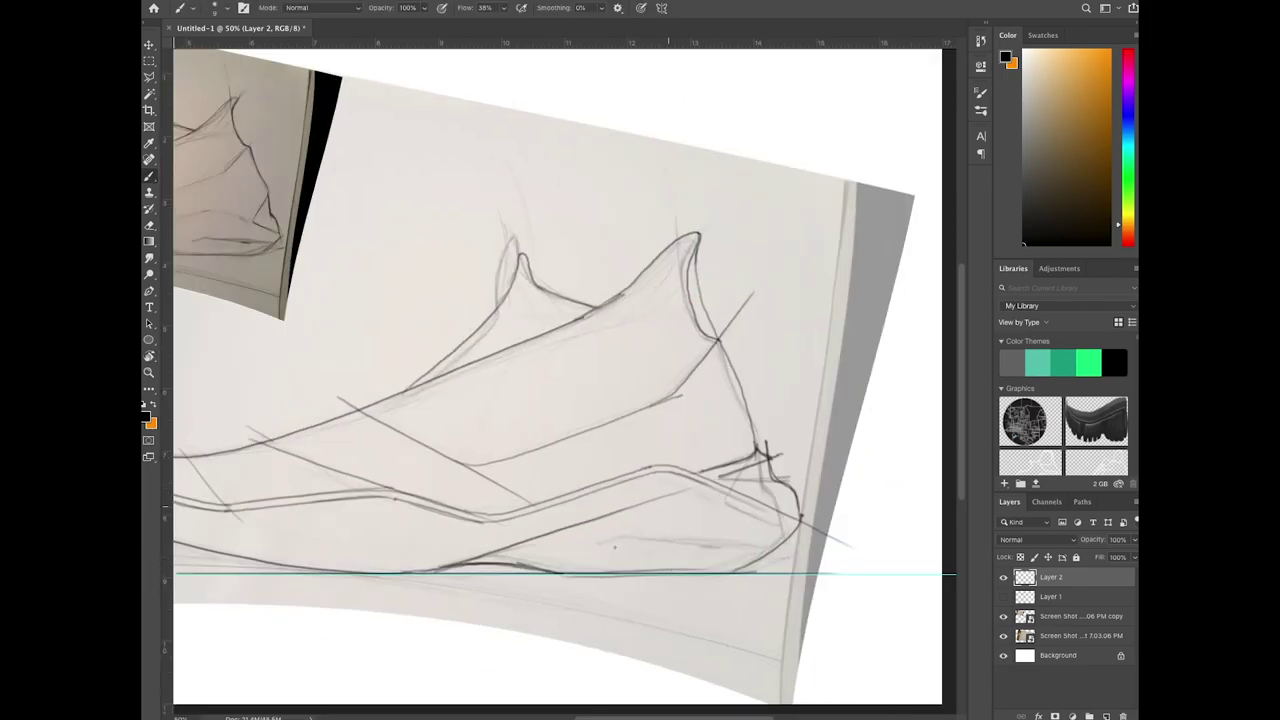
# Step: Draw the angular top line of the forefoot sole panel, rising from the sole's bottom edge and bending level toward the arch
pyautogui.moveTo(615, 547); pyautogui.dragTo(761, 523)
pyautogui.press('r')
pyautogui.moveTo(677, 574)
pyautogui.mouseDown()
pyautogui.moveTo(428, 215)
pyautogui.moveTo(380, 270)
pyautogui.mouseUp()
pyautogui.moveTo(585, 265); pyautogui.dragTo(537, 415)
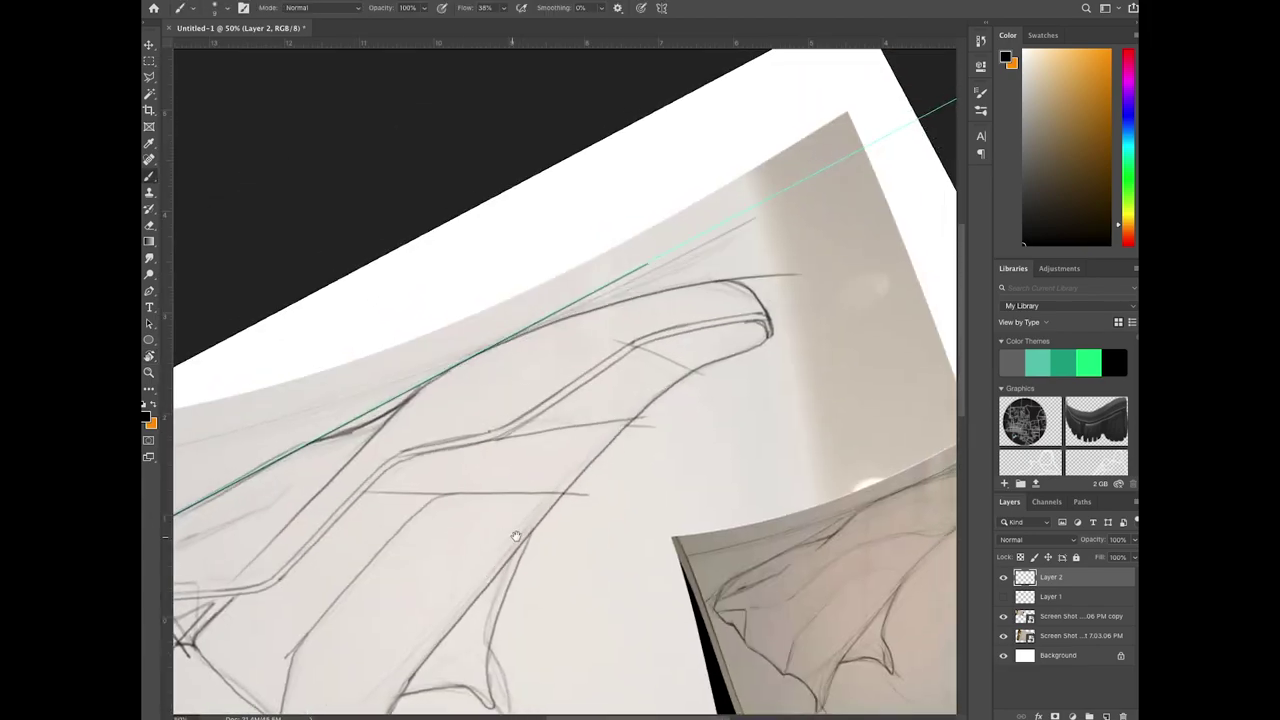
pyautogui.press('r')
pyautogui.moveTo(585, 486)
pyautogui.mouseDown()
pyautogui.moveTo(527, 273)
pyautogui.moveTo(410, 439)
pyautogui.mouseUp()
pyautogui.moveTo(637, 571)
pyautogui.mouseDown()
pyautogui.moveTo(677, 554)
pyautogui.moveTo(629, 577)
pyautogui.mouseUp()
pyautogui.moveTo(629, 577)
pyautogui.mouseDown()
pyautogui.moveTo(690, 552)
pyautogui.moveTo(297, 338)
pyautogui.moveTo(600, 190)
pyautogui.mouseUp()
pyautogui.press('b')
pyautogui.press('r')
pyautogui.moveTo(860, 287)
pyautogui.mouseDown()
pyautogui.moveTo(743, 473)
pyautogui.moveTo(761, 424)
pyautogui.mouseUp()
pyautogui.press('b')
pyautogui.moveTo(680, 408); pyautogui.dragTo(587, 421)
pyautogui.press('r')
pyautogui.moveTo(773, 457)
pyautogui.mouseDown()
pyautogui.moveTo(589, 214)
pyautogui.moveTo(405, 262)
pyautogui.mouseUp()
pyautogui.moveTo(405, 262); pyautogui.dragTo(300, 367)
pyautogui.press('b')
pyautogui.moveTo(442, 443); pyautogui.dragTo(563, 398)
pyautogui.moveTo(442, 444)
pyautogui.mouseDown()
pyautogui.moveTo(563, 398)
pyautogui.moveTo(663, 517)
pyautogui.moveTo(490, 435)
pyautogui.mouseUp()
# Step: Close the forefoot sole panel with a short diagonal line running down to the front of the arch
pyautogui.press('r')
pyautogui.press('r')
pyautogui.moveTo(634, 511); pyautogui.dragTo(593, 508)
pyautogui.press('b')
pyautogui.moveTo(548, 429); pyautogui.dragTo(508, 463)
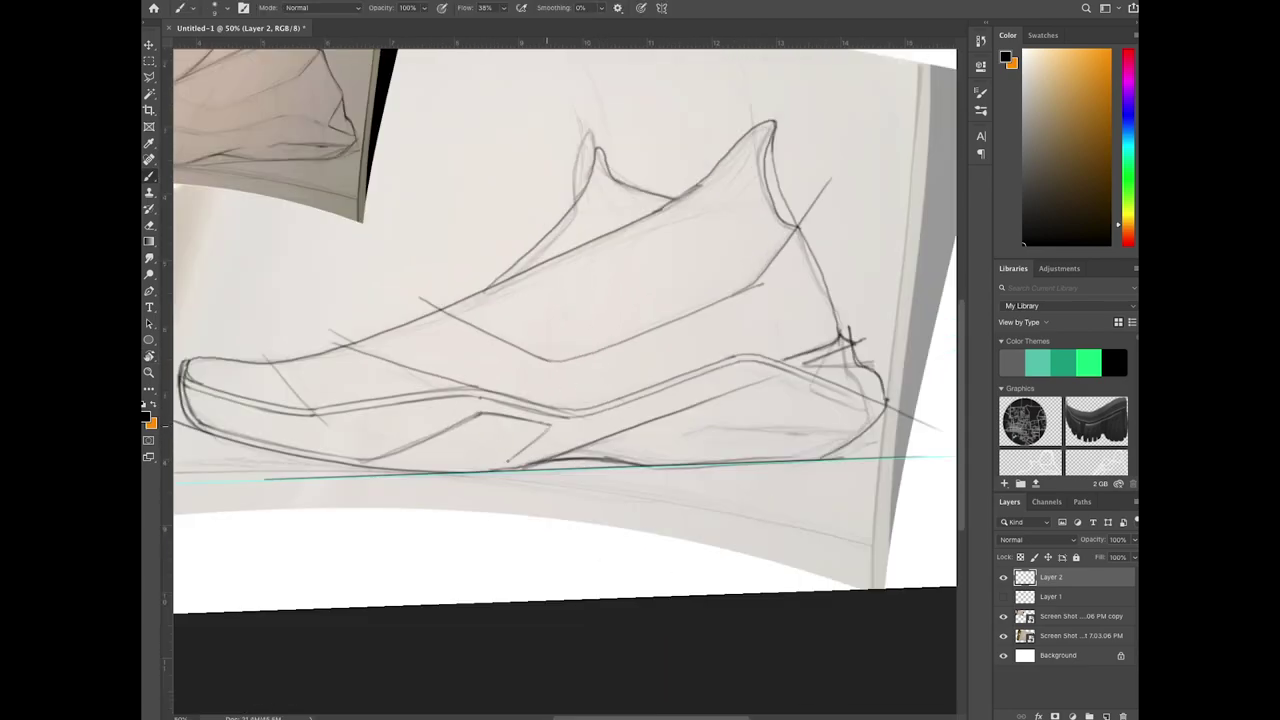
pyautogui.press('r')
pyautogui.moveTo(689, 489); pyautogui.dragTo(706, 461)
pyautogui.moveTo(586, 433); pyautogui.dragTo(520, 467)
pyautogui.press('b')
pyautogui.moveTo(476, 508); pyautogui.dragTo(542, 474)
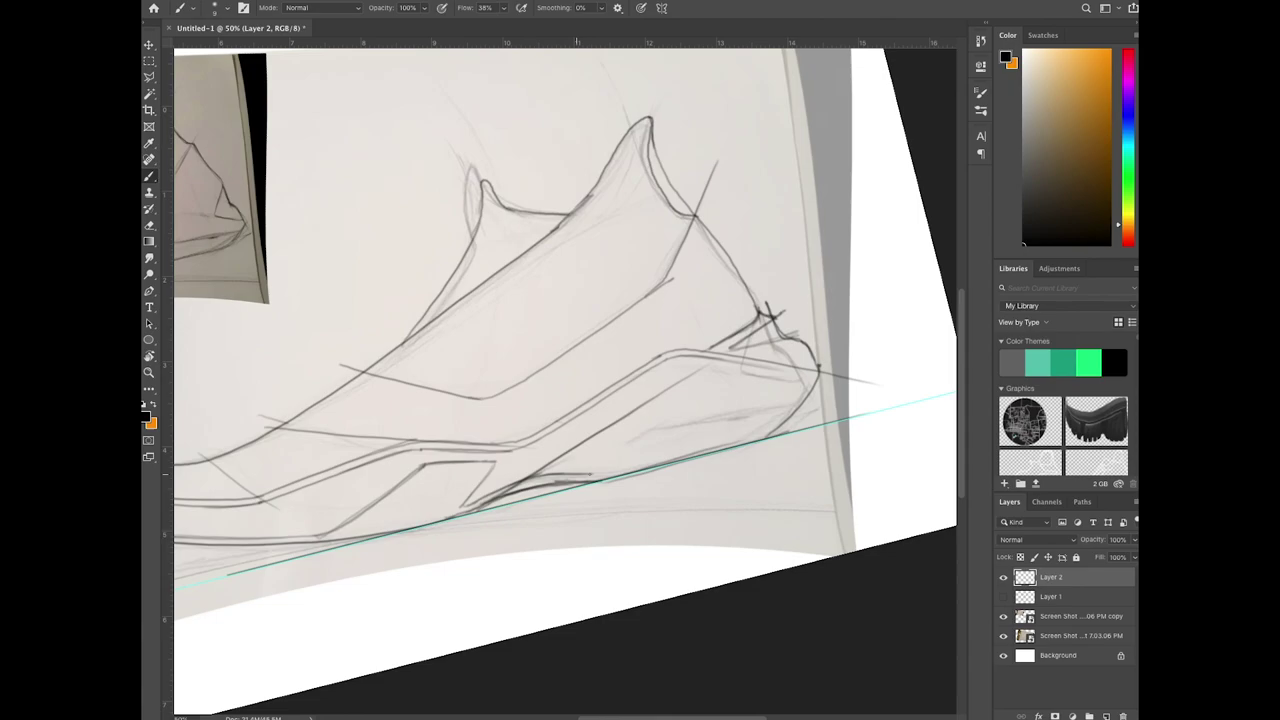
# Step: Strengthen the arch curve and draw a second line just inside the sole's bottom edge up to the heel
pyautogui.press('r')
pyautogui.moveTo(677, 512); pyautogui.dragTo(656, 528)
pyautogui.press('b')
pyautogui.moveTo(527, 493); pyautogui.dragTo(705, 475)
pyautogui.press('r')
pyautogui.moveTo(783, 543); pyautogui.dragTo(720, 604)
pyautogui.press('b')
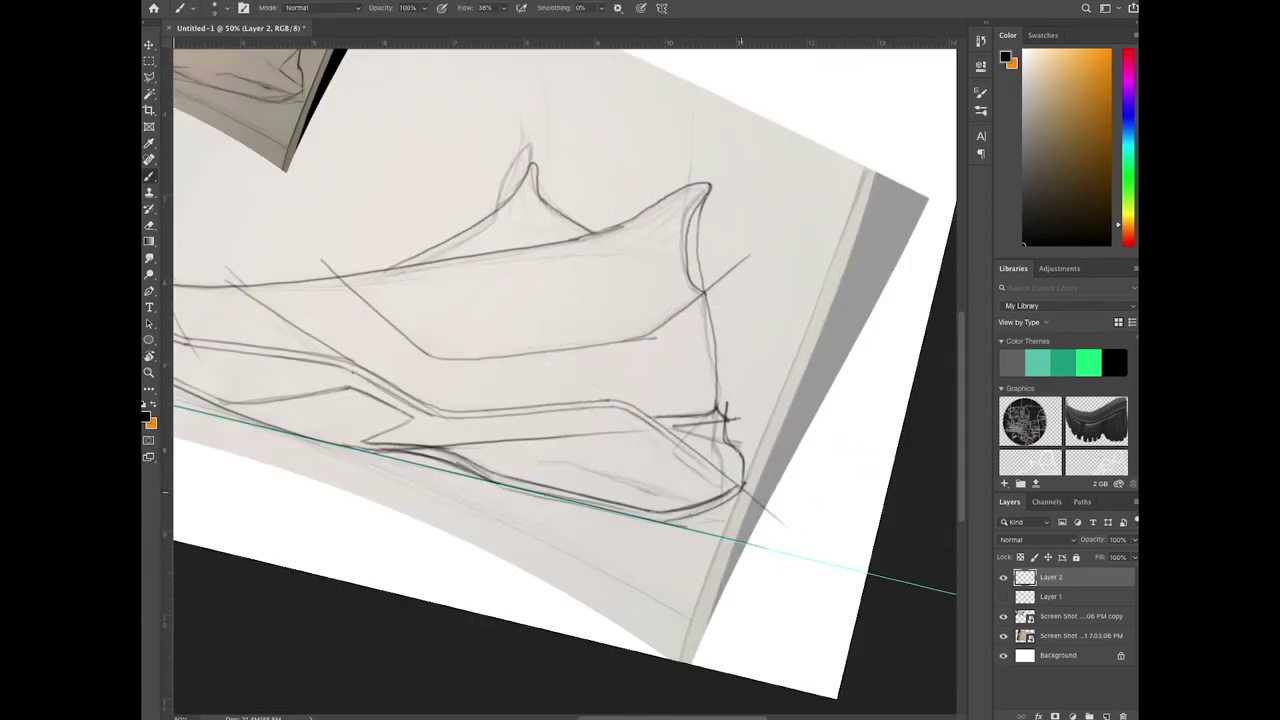
# Step: Draw a line parallel to the upper's long side panel line, following its bends from the heel collar to the midfoot
pyautogui.press('r')
pyautogui.moveTo(826, 517); pyautogui.dragTo(717, 577)
pyautogui.press('Escape')
pyautogui.moveTo(703, 446)
pyautogui.mouseDown()
pyautogui.moveTo(274, 343)
pyautogui.moveTo(310, 255)
pyautogui.mouseUp()
pyautogui.press('b')
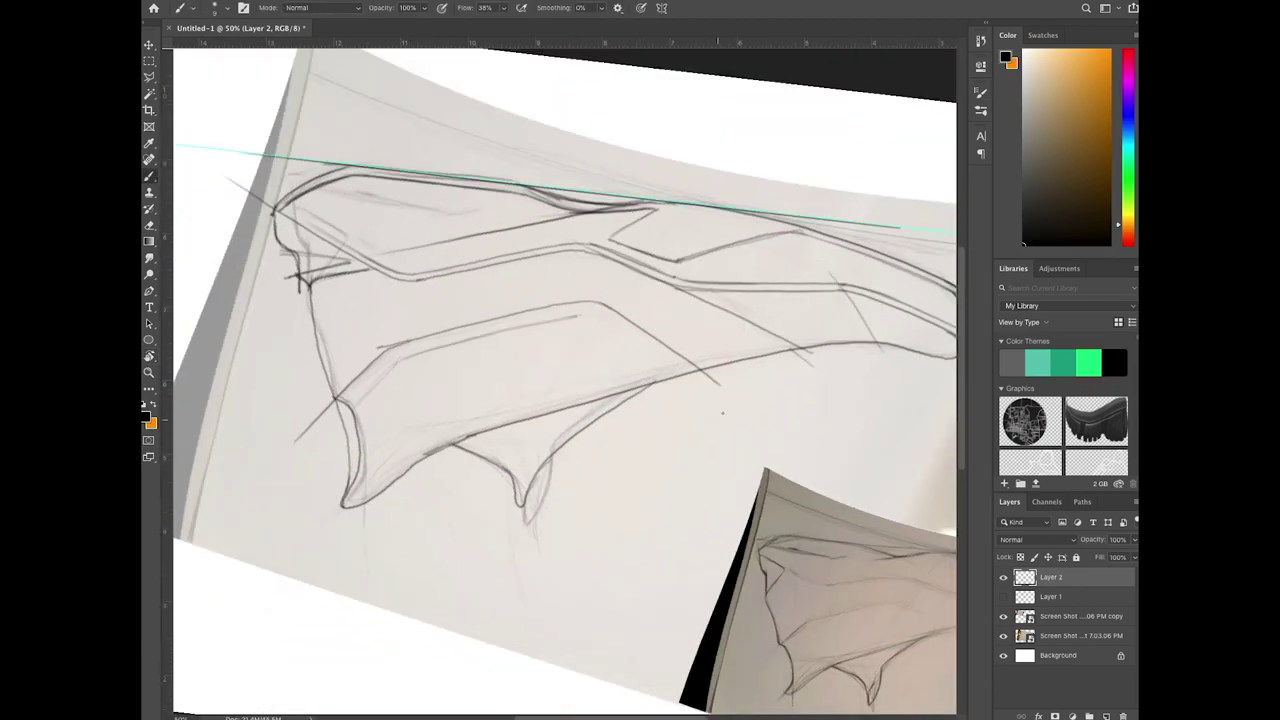
pyautogui.press('r')
pyautogui.moveTo(510, 329)
pyautogui.mouseDown()
pyautogui.moveTo(617, 340)
pyautogui.moveTo(459, 476)
pyautogui.mouseUp()
pyautogui.press('r')
pyautogui.moveTo(716, 466)
pyautogui.mouseDown()
pyautogui.moveTo(686, 206)
pyautogui.moveTo(517, 302)
pyautogui.mouseUp()
pyautogui.moveTo(752, 596); pyautogui.dragTo(791, 554)
pyautogui.moveTo(594, 533); pyautogui.dragTo(539, 455)
pyautogui.press('b')
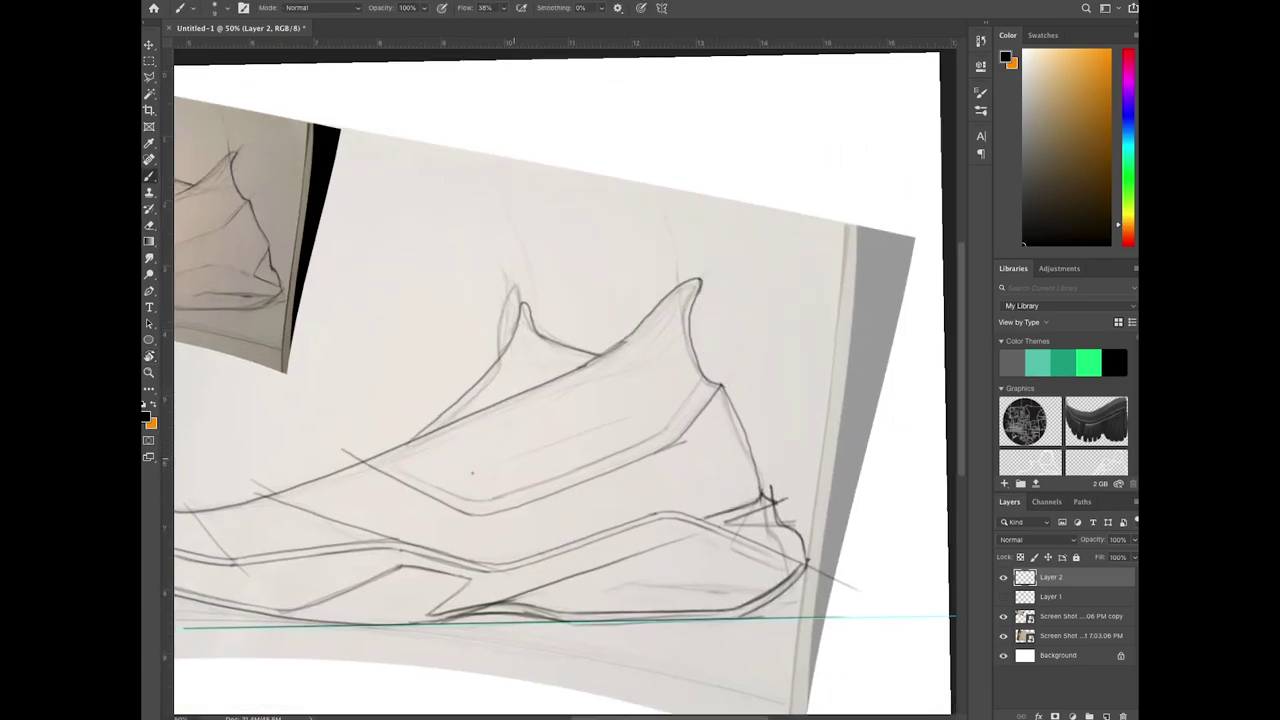
# Step: Draw a light bent stripe inside the upper's side panel, parallel to the panel's double line
pyautogui.press('r')
pyautogui.moveTo(472, 473); pyautogui.dragTo(646, 425)
pyautogui.press('r')
pyautogui.moveTo(735, 484)
pyautogui.mouseDown()
pyautogui.moveTo(417, 520)
pyautogui.moveTo(405, 502)
pyautogui.mouseUp()
pyautogui.moveTo(734, 426); pyautogui.dragTo(722, 304)
pyautogui.press('b')
pyautogui.moveTo(516, 241); pyautogui.dragTo(495, 281)
pyautogui.press('r')
pyautogui.moveTo(744, 442)
pyautogui.mouseDown()
pyautogui.moveTo(617, 574)
pyautogui.moveTo(468, 555)
pyautogui.mouseUp()
pyautogui.press('b')
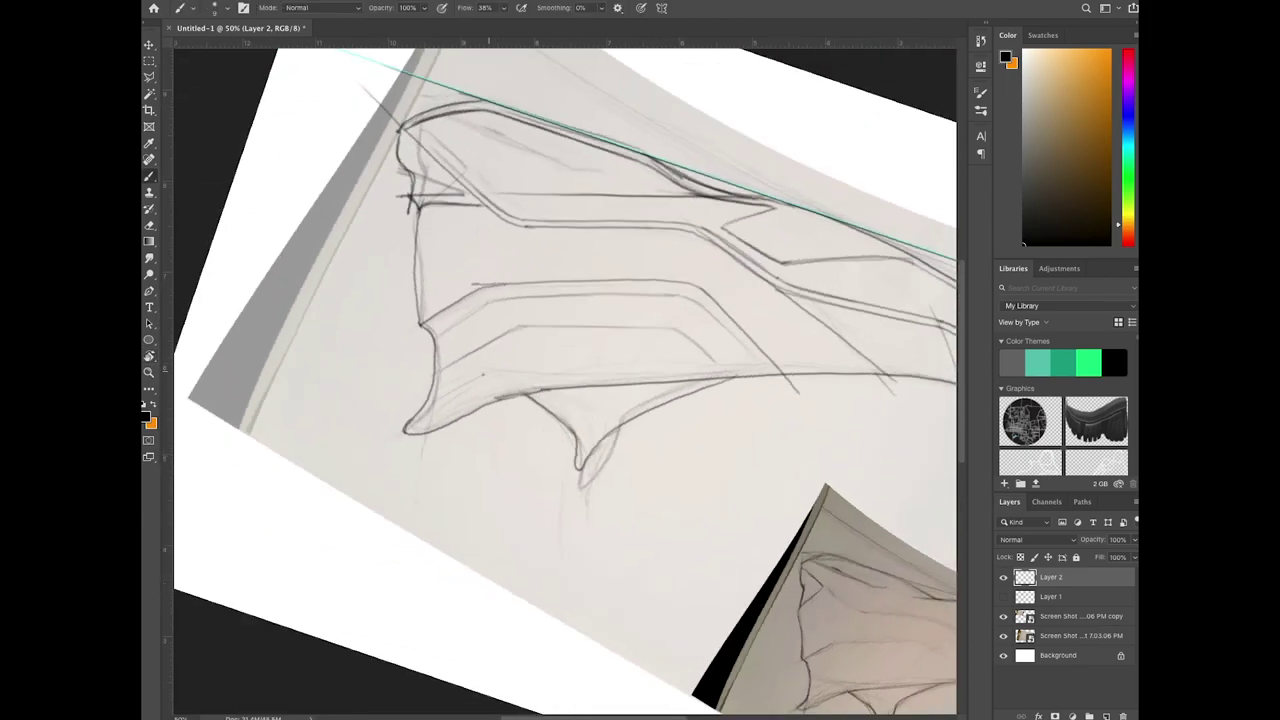
# Step: Add a second parallel stripe to the side panel, between the first stripe and the ankle opening line
pyautogui.press('r')
pyautogui.moveTo(754, 420); pyautogui.dragTo(757, 353)
pyautogui.press('b')
pyautogui.press('r')
pyautogui.moveTo(589, 339); pyautogui.dragTo(686, 277)
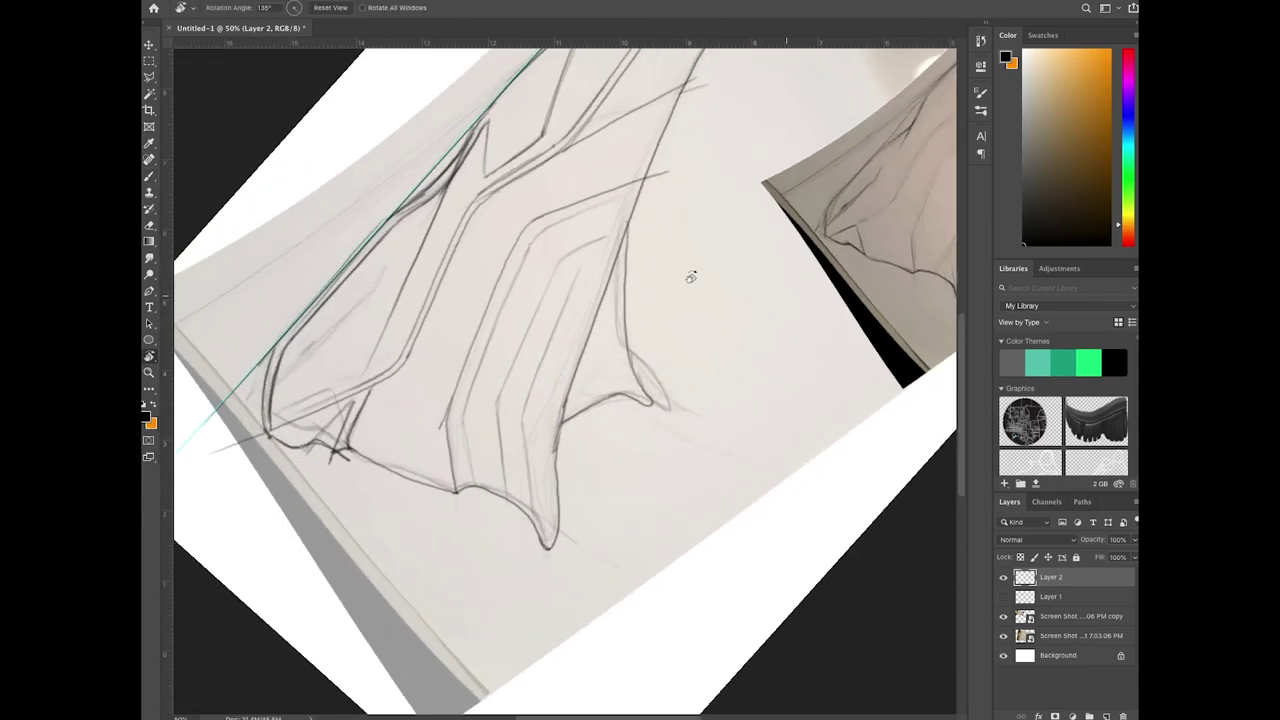
pyautogui.press('b')
pyautogui.press('r')
pyautogui.moveTo(733, 460); pyautogui.dragTo(523, 178)
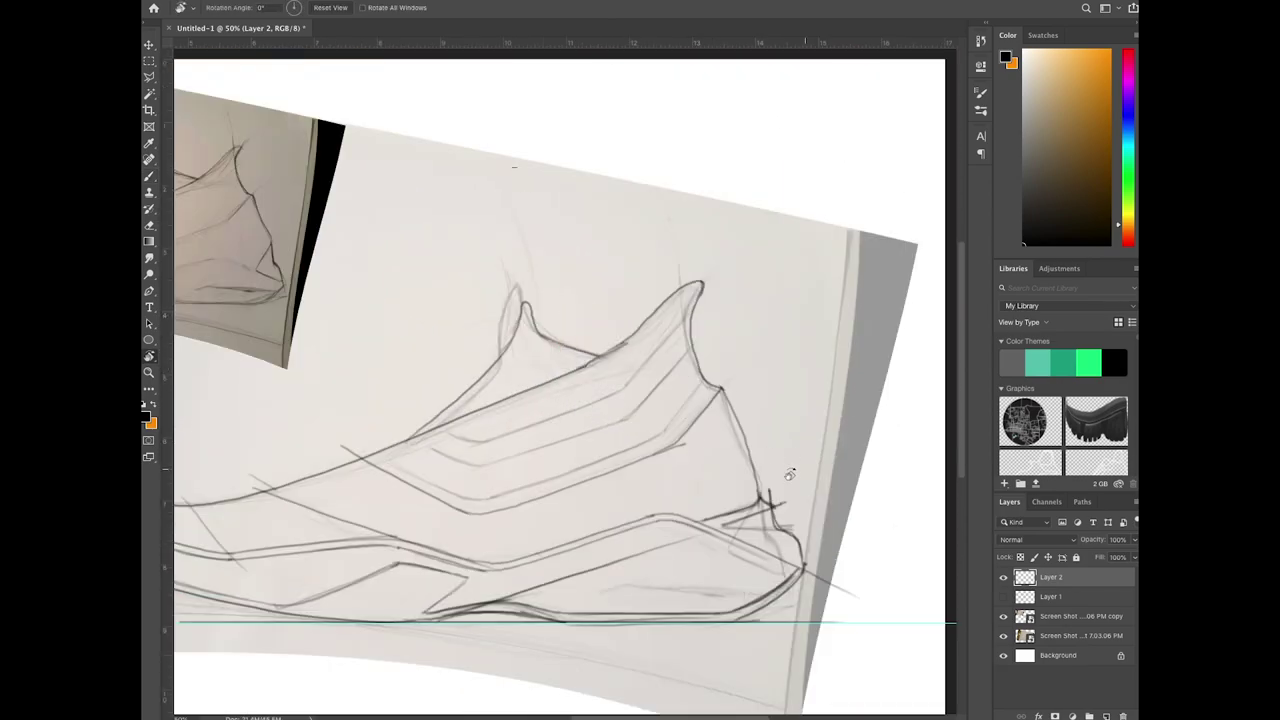
# Step: Flip the whole canvas horizontally to check the shoe mirrored
pyautogui.press('super+0')
pyautogui.press('super+minus')
pyautogui.click(300, 0)
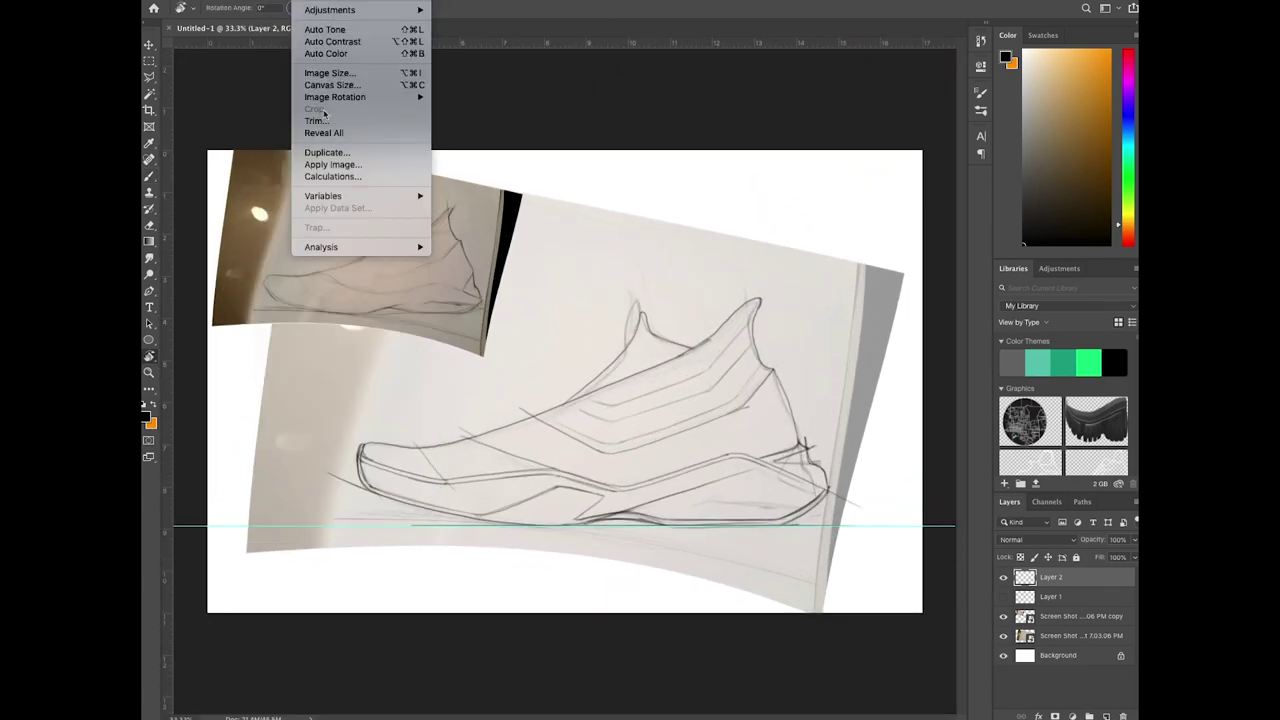
pyautogui.moveTo(330, 114)
pyautogui.click(500, 153)
# Step: Outline the tongue's loop and refine the top line of the instep and toe box, trimming overshooting construction lines
pyautogui.press('b')
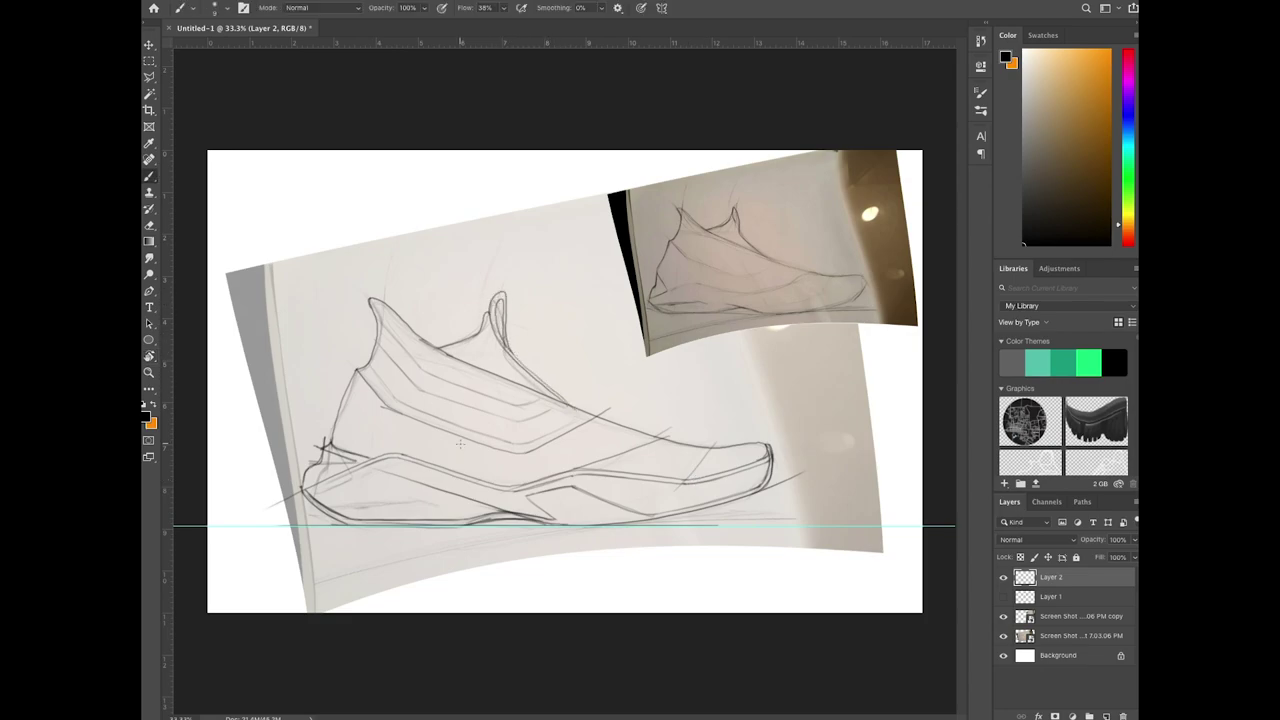
pyautogui.press('r')
pyautogui.moveTo(607, 489); pyautogui.dragTo(697, 482)
pyautogui.press('b')
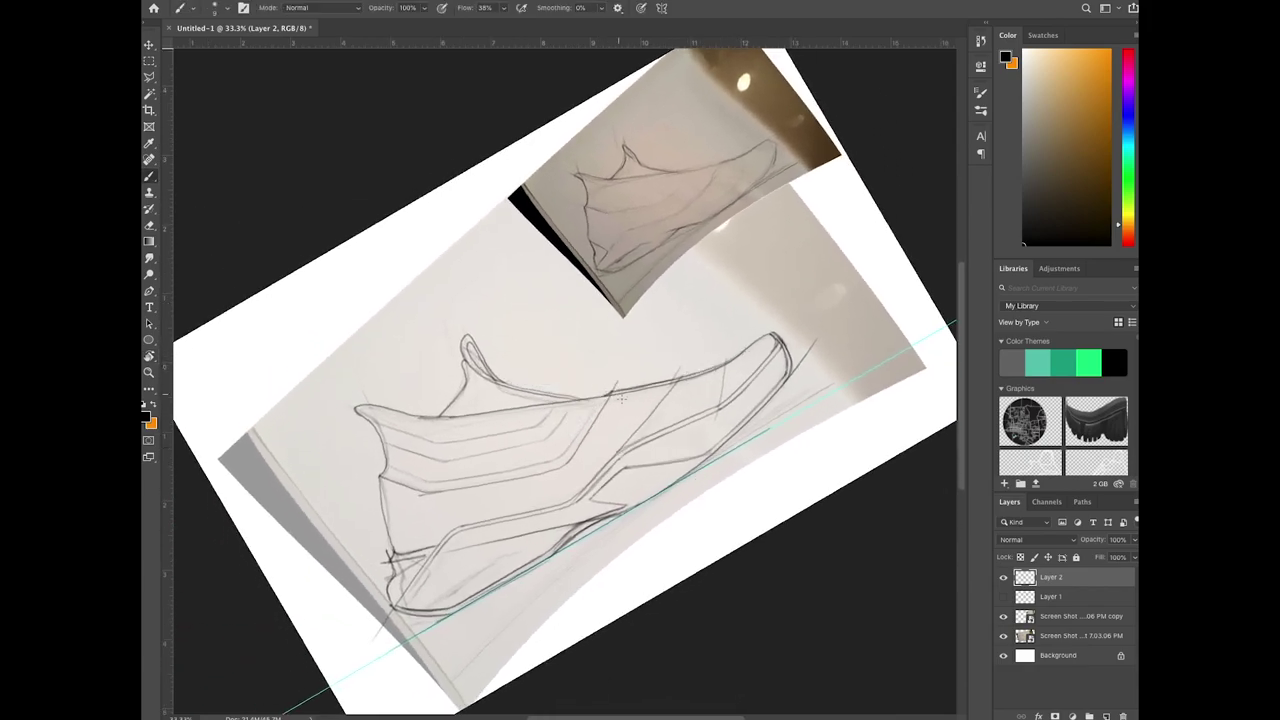
pyautogui.press('e')
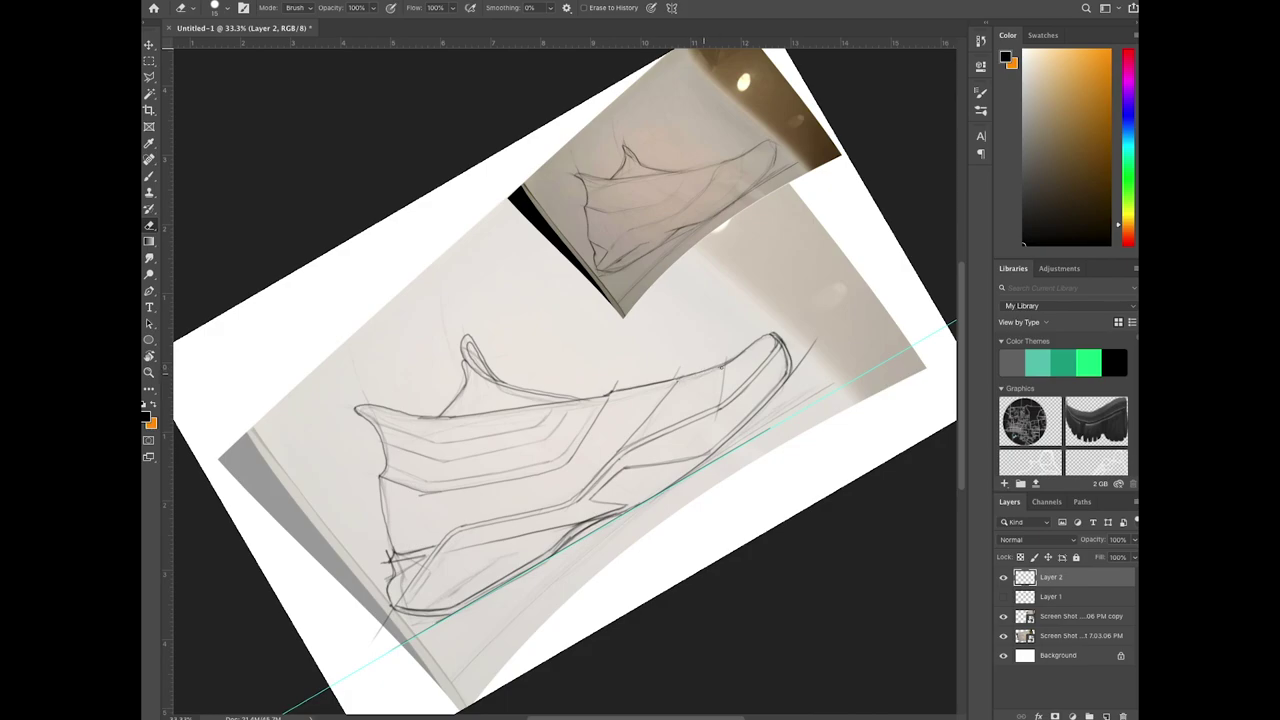
pyautogui.press('r')
pyautogui.moveTo(665, 457); pyautogui.dragTo(660, 552)
pyautogui.press('b')
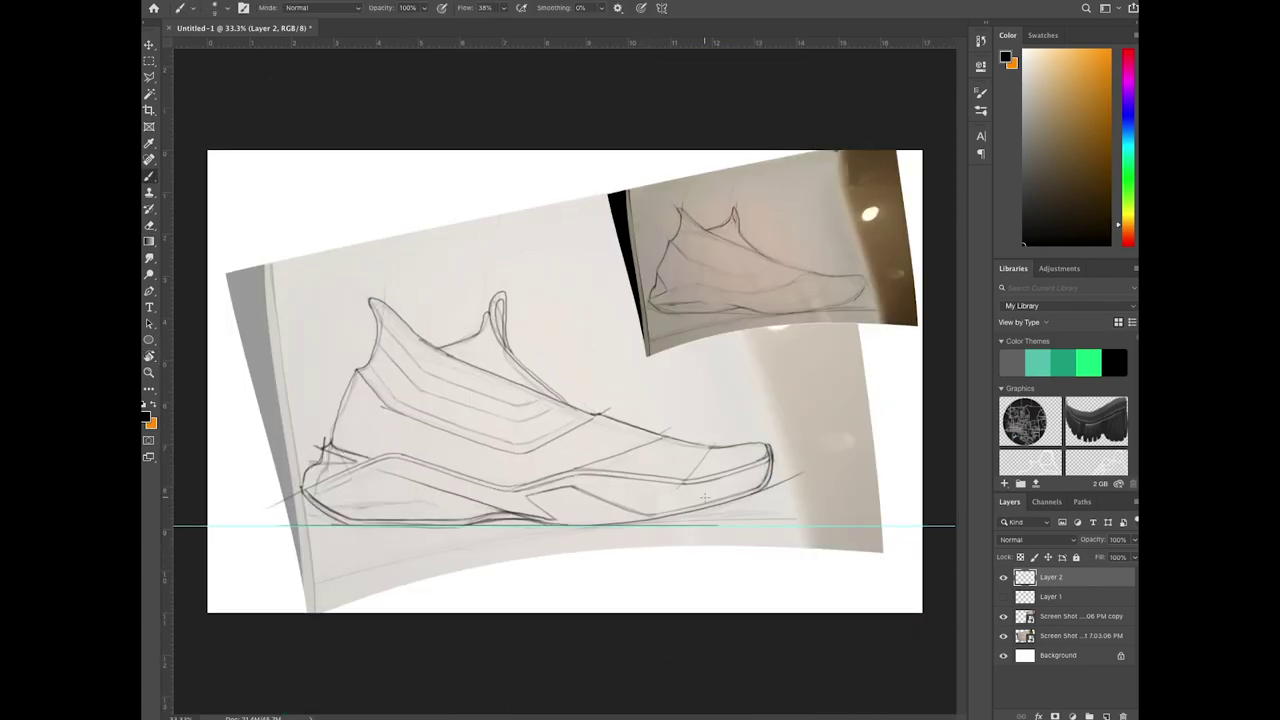
# Step: Hide the large sketch photo layer behind the tracing and flip the canvas horizontally back
pyautogui.click(1003, 635)
pyautogui.click(375, 2)
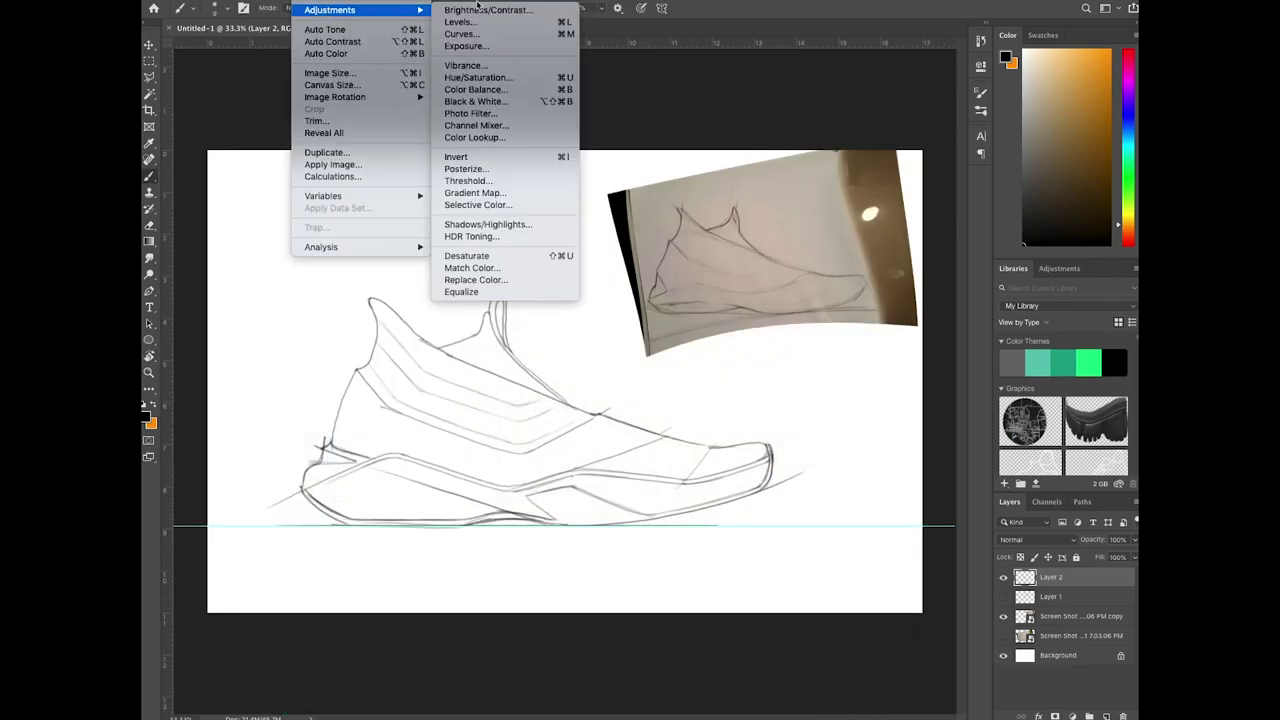
pyautogui.click(506, 155)
# Step: Warp the traced line layer slightly, pulling the heel collar and tongue tips forward and lifting the toe's lower edge
pyautogui.click(292, 3)
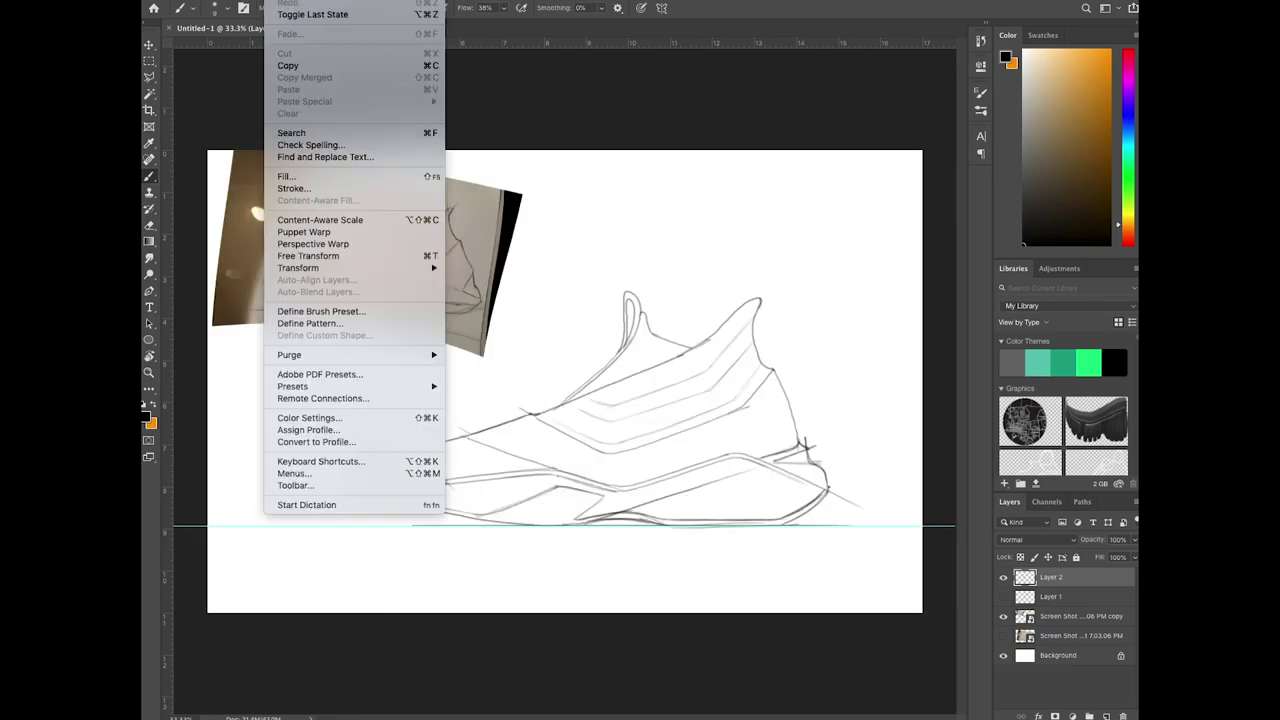
pyautogui.moveTo(400, 265)
pyautogui.click(588, 346)
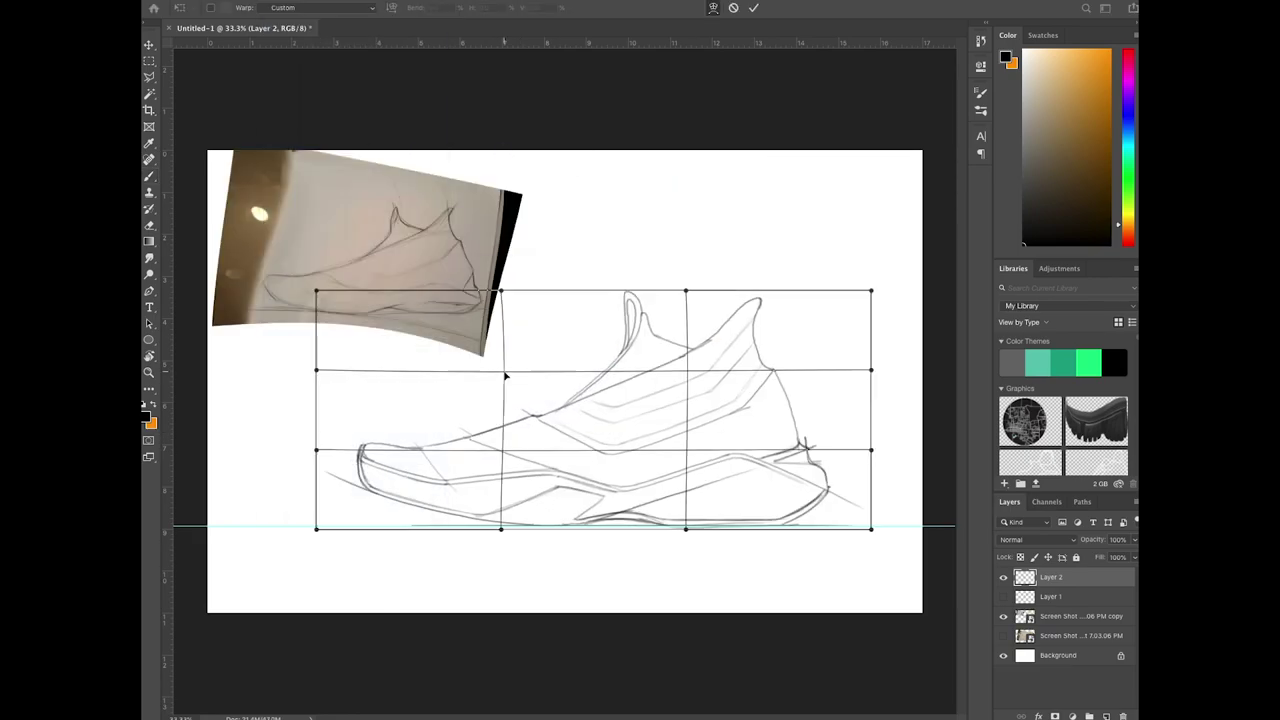
pyautogui.moveTo(686, 290); pyautogui.dragTo(668, 284)
pyautogui.moveTo(871, 290); pyautogui.dragTo(861, 289)
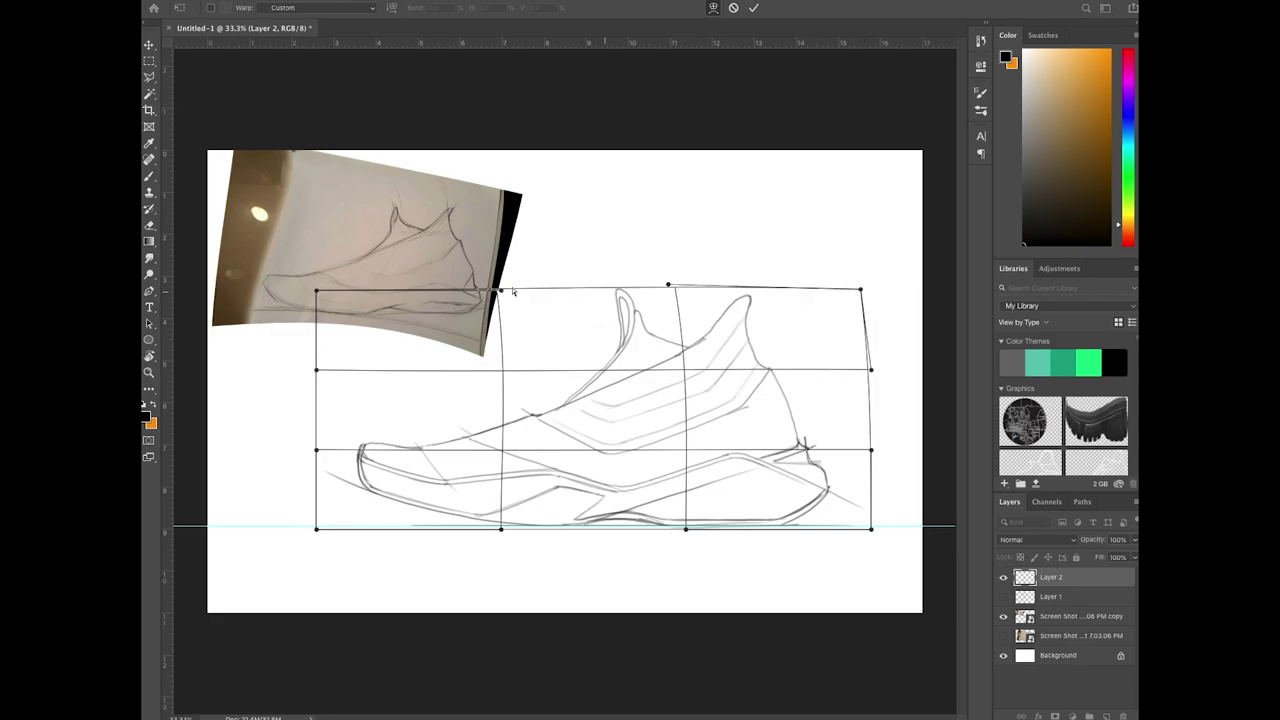
pyautogui.moveTo(501, 290); pyautogui.dragTo(510, 289)
pyautogui.moveTo(316, 370); pyautogui.dragTo(316, 377)
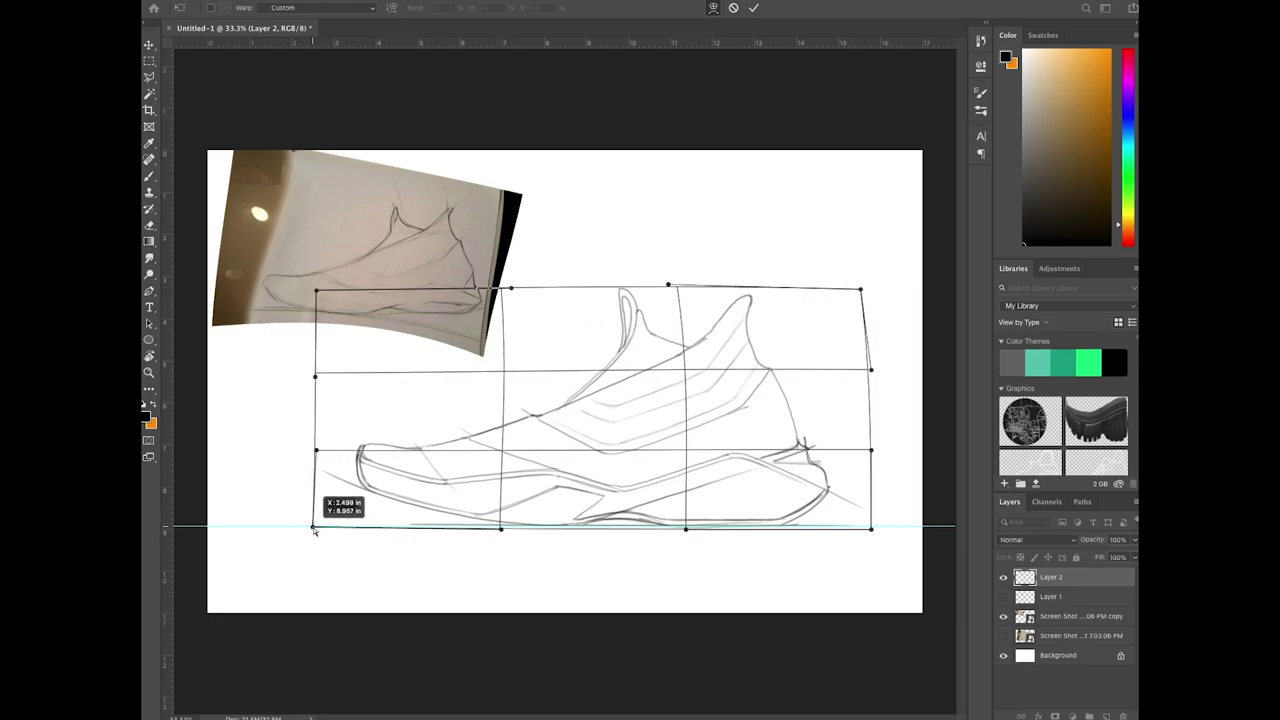
pyautogui.moveTo(314, 528); pyautogui.dragTo(319, 525)
pyautogui.moveTo(320, 449); pyautogui.dragTo(318, 453)
pyautogui.moveTo(871, 450); pyautogui.dragTo(876, 439)
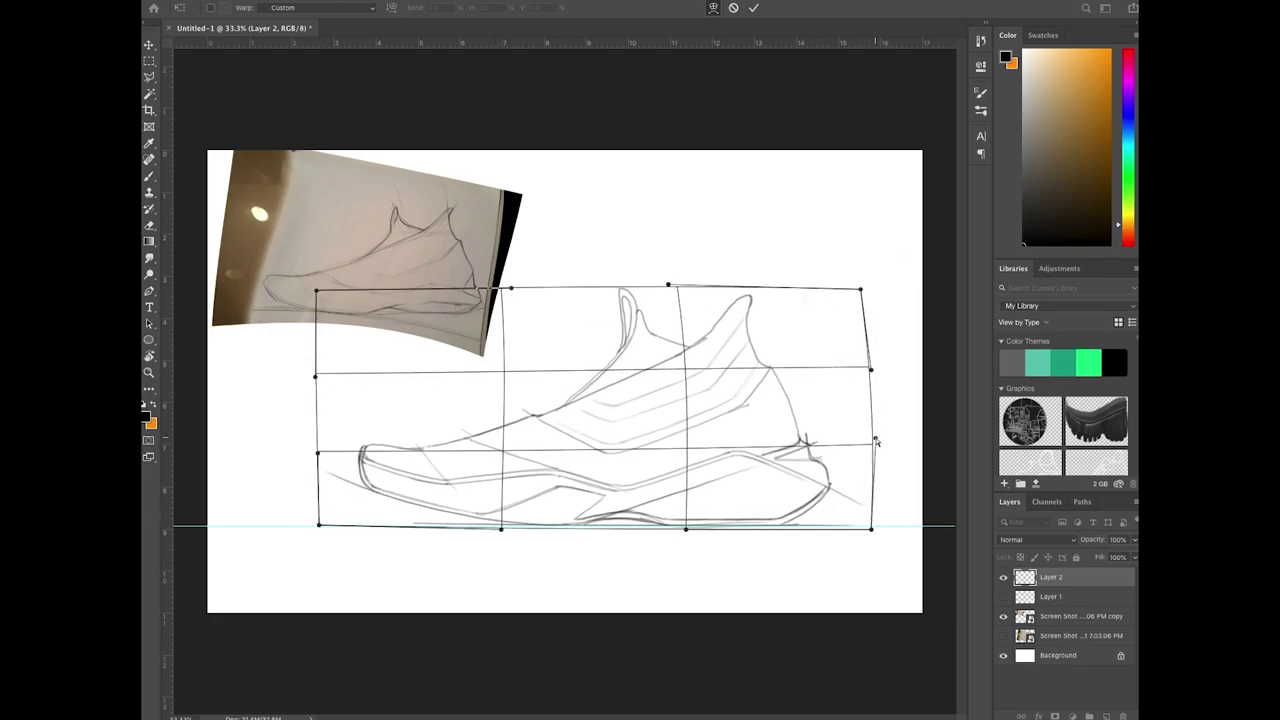
pyautogui.press('Return')
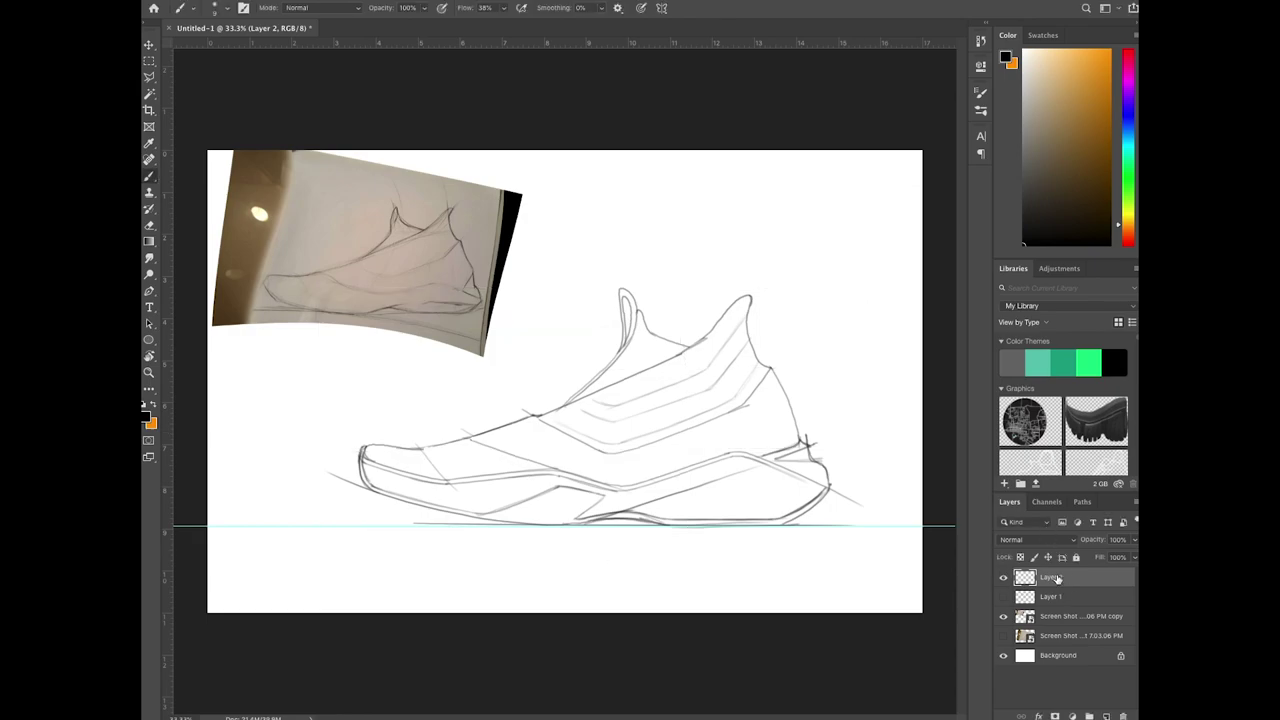
# Step: Rename the line layer as Sketch and add a new empty layer directly beneath it
pyautogui.press('Return')
pyautogui.click(1106, 716)
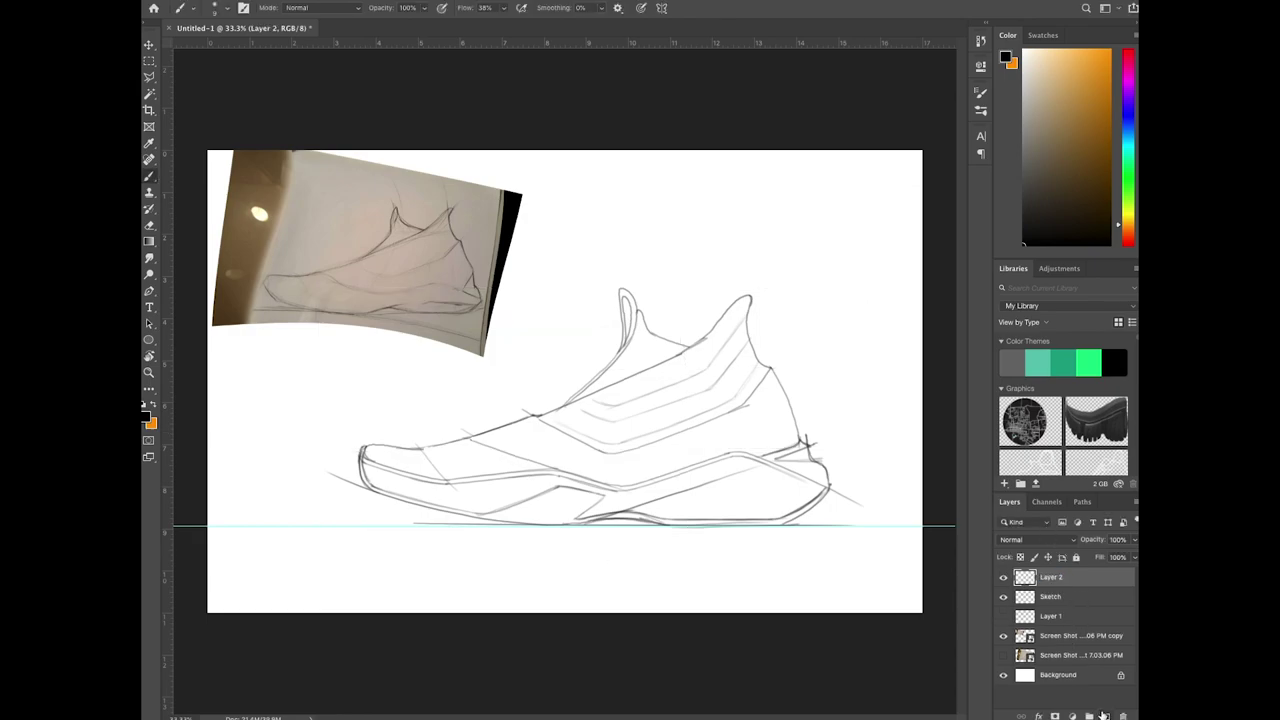
pyautogui.moveTo(1077, 578); pyautogui.dragTo(1075, 605)
# Step: Paint soft dark grey shading over the upper with an airbrush-like brush, darkest above the sole, at the heel and on the toe
pyautogui.click(146, 417)
pyautogui.click(398, 386)
pyautogui.moveTo(397, 386); pyautogui.dragTo(397, 378)
pyautogui.click(685, 242)
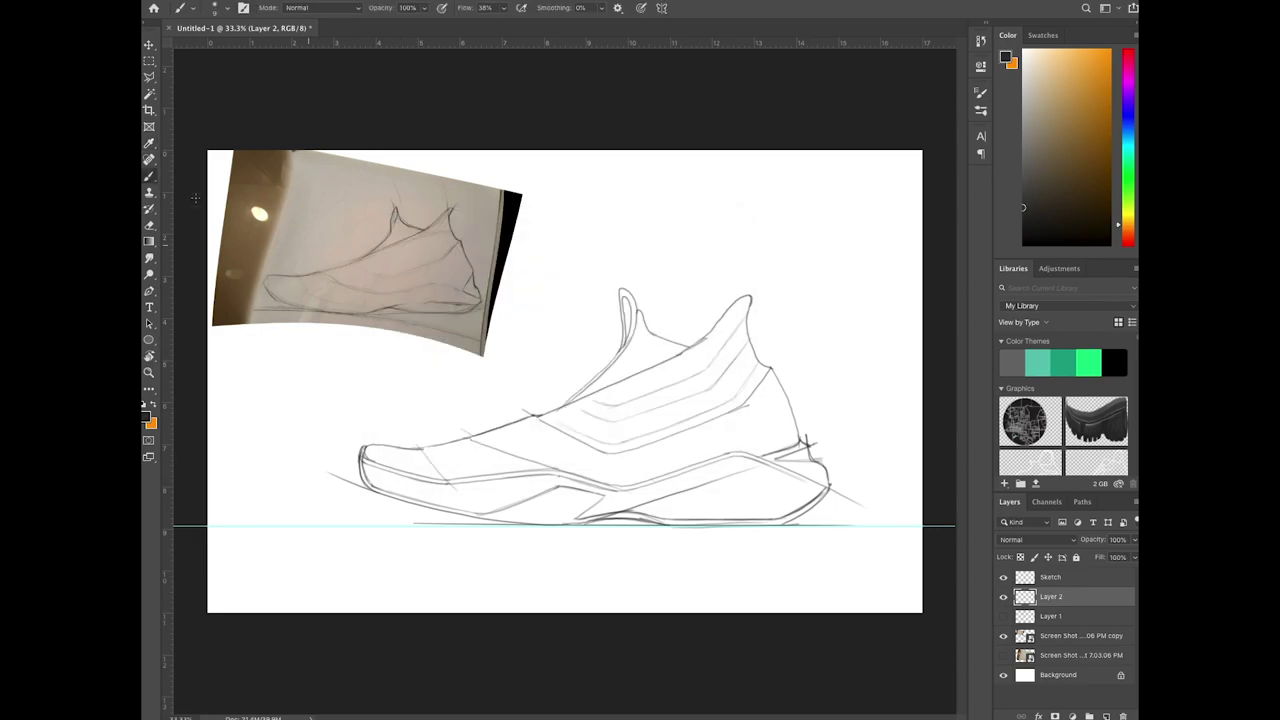
pyautogui.click(229, 10)
pyautogui.click(712, 9)
pyautogui.moveTo(428, 466)
pyautogui.mouseDown()
pyautogui.moveTo(396, 467)
pyautogui.moveTo(762, 311)
pyautogui.moveTo(642, 396)
pyautogui.moveTo(665, 471)
pyautogui.moveTo(733, 462)
pyautogui.moveTo(746, 431)
pyautogui.moveTo(391, 464)
pyautogui.moveTo(493, 461)
pyautogui.moveTo(384, 460)
pyautogui.moveTo(525, 456)
pyautogui.moveTo(342, 449)
pyautogui.moveTo(448, 479)
pyautogui.moveTo(767, 435)
pyautogui.moveTo(632, 475)
pyautogui.moveTo(483, 426)
pyautogui.moveTo(438, 466)
pyautogui.moveTo(393, 462)
pyautogui.moveTo(640, 435)
pyautogui.moveTo(392, 462)
pyautogui.moveTo(708, 401)
pyautogui.mouseUp()
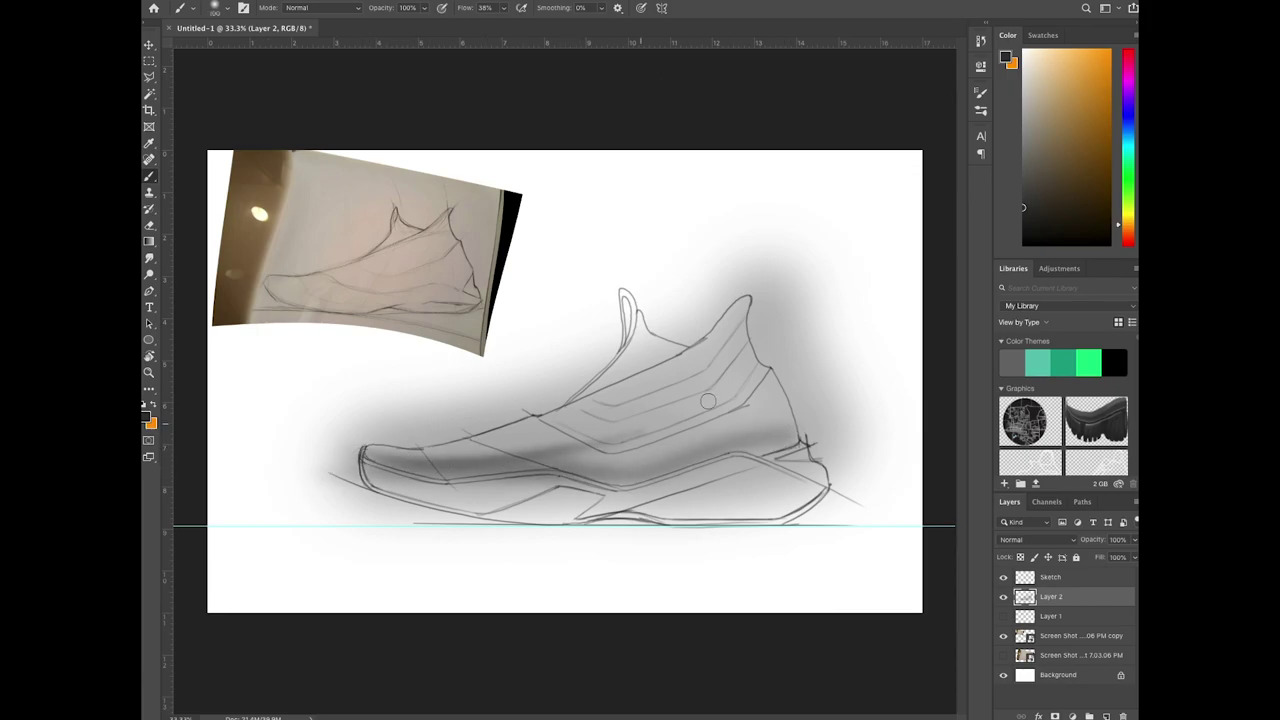
pyautogui.moveTo(768, 365)
pyautogui.mouseDown()
pyautogui.moveTo(749, 300)
pyautogui.moveTo(774, 427)
pyautogui.moveTo(755, 276)
pyautogui.mouseUp()
pyautogui.moveTo(379, 445); pyautogui.dragTo(428, 452)
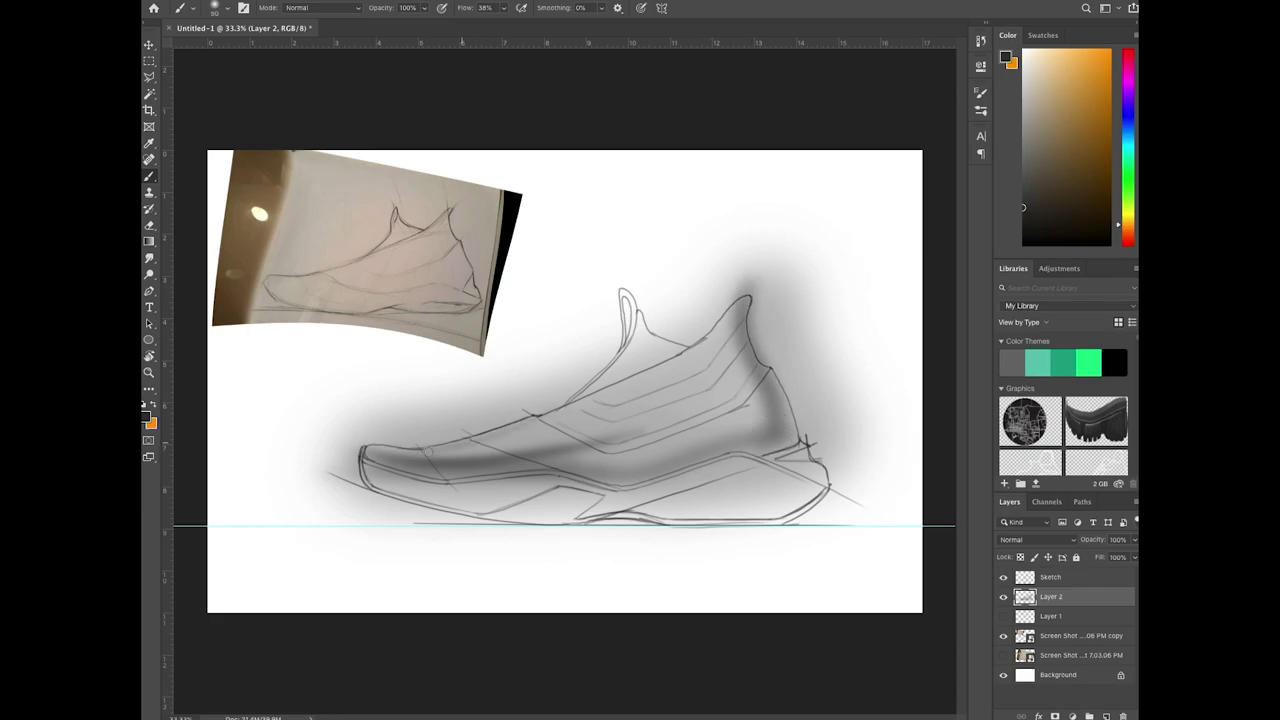
pyautogui.moveTo(645, 330)
pyautogui.mouseDown()
pyautogui.moveTo(611, 368)
pyautogui.moveTo(472, 444)
pyautogui.mouseUp()
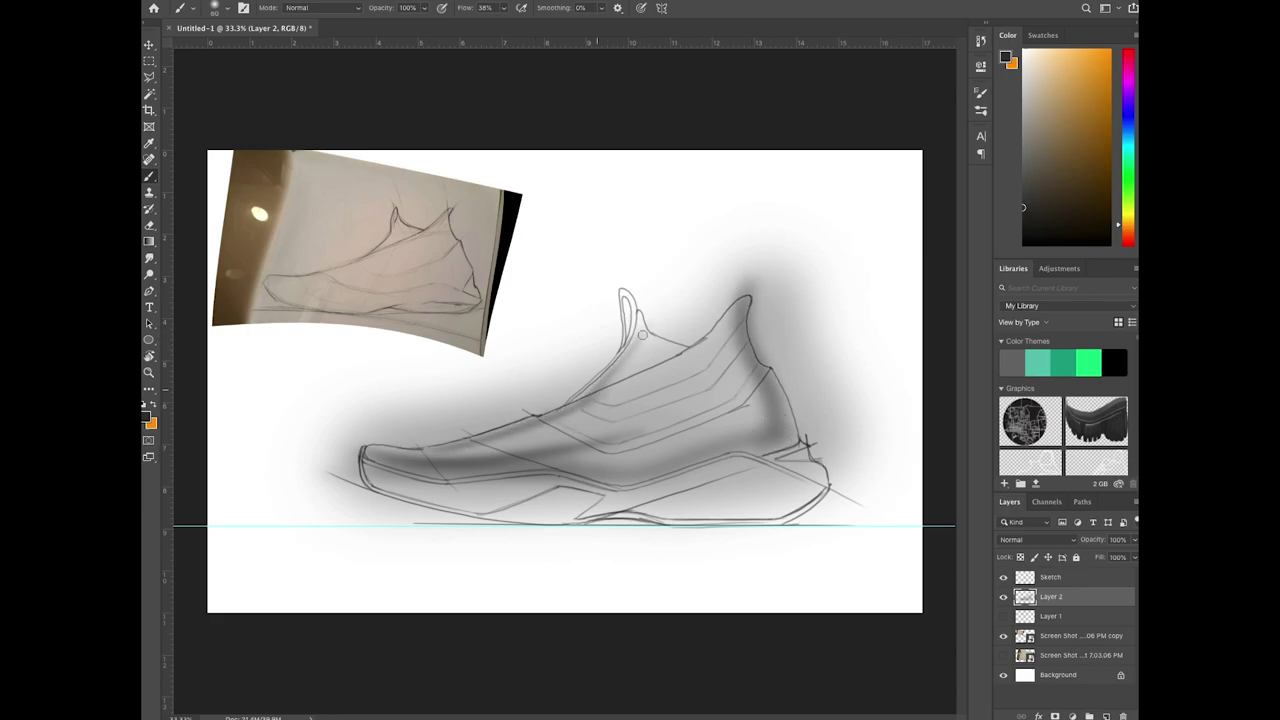
# Step: Erase the shading that spills outside the upper's outline and over the midsole
pyautogui.press('e')
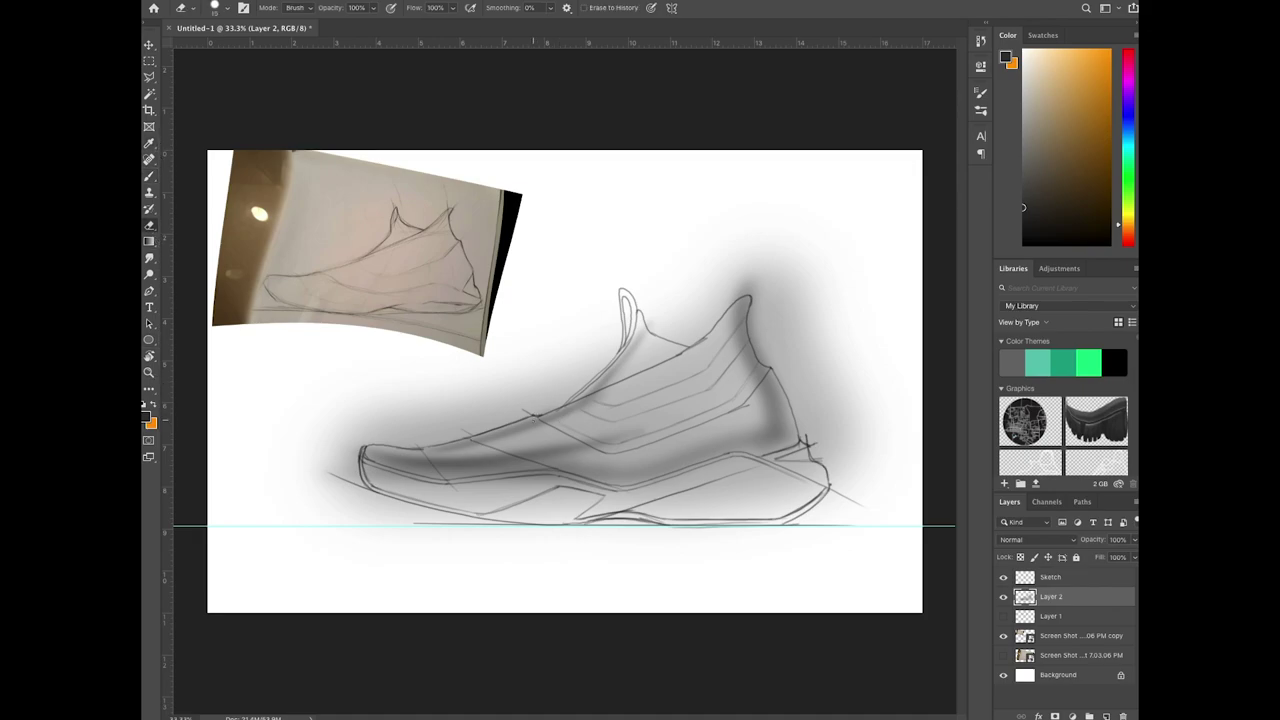
pyautogui.moveTo(339, 374)
pyautogui.mouseDown()
pyautogui.moveTo(353, 445)
pyautogui.moveTo(355, 420)
pyautogui.moveTo(496, 542)
pyautogui.moveTo(491, 525)
pyautogui.moveTo(379, 478)
pyautogui.moveTo(397, 443)
pyautogui.moveTo(355, 445)
pyautogui.moveTo(537, 408)
pyautogui.moveTo(567, 366)
pyautogui.moveTo(616, 331)
pyautogui.mouseUp()
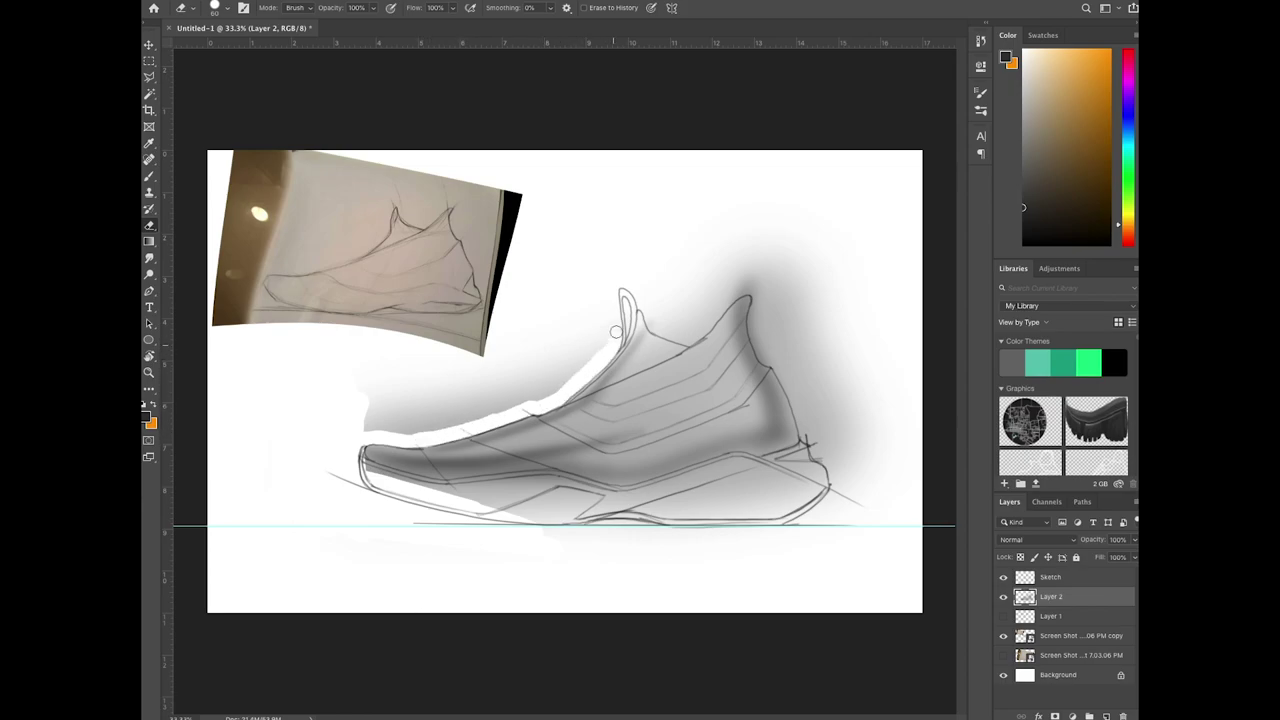
pyautogui.moveTo(425, 350)
pyautogui.mouseDown()
pyautogui.moveTo(423, 423)
pyautogui.moveTo(545, 395)
pyautogui.mouseUp()
pyautogui.moveTo(530, 286)
pyautogui.mouseDown()
pyautogui.moveTo(583, 358)
pyautogui.moveTo(598, 316)
pyautogui.moveTo(545, 352)
pyautogui.moveTo(641, 297)
pyautogui.moveTo(685, 337)
pyautogui.moveTo(725, 296)
pyautogui.moveTo(718, 261)
pyautogui.moveTo(751, 229)
pyautogui.moveTo(751, 265)
pyautogui.moveTo(778, 288)
pyautogui.moveTo(757, 288)
pyautogui.moveTo(757, 331)
pyautogui.moveTo(806, 433)
pyautogui.mouseUp()
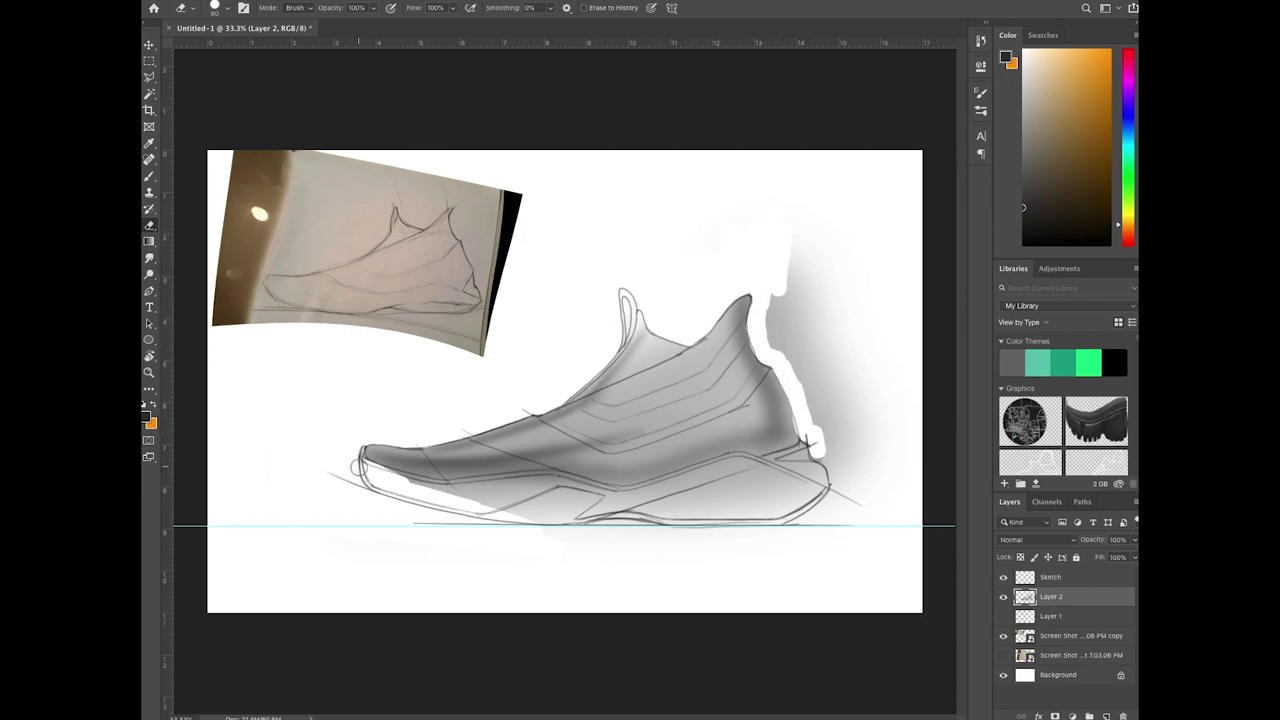
pyautogui.moveTo(358, 466)
pyautogui.mouseDown()
pyautogui.moveTo(447, 492)
pyautogui.moveTo(416, 487)
pyautogui.moveTo(558, 482)
pyautogui.moveTo(607, 496)
pyautogui.moveTo(621, 532)
pyautogui.moveTo(610, 494)
pyautogui.moveTo(737, 462)
pyautogui.moveTo(708, 479)
pyautogui.moveTo(717, 498)
pyautogui.moveTo(779, 523)
pyautogui.moveTo(779, 469)
pyautogui.moveTo(806, 446)
pyautogui.moveTo(868, 483)
pyautogui.moveTo(884, 403)
pyautogui.mouseUp()
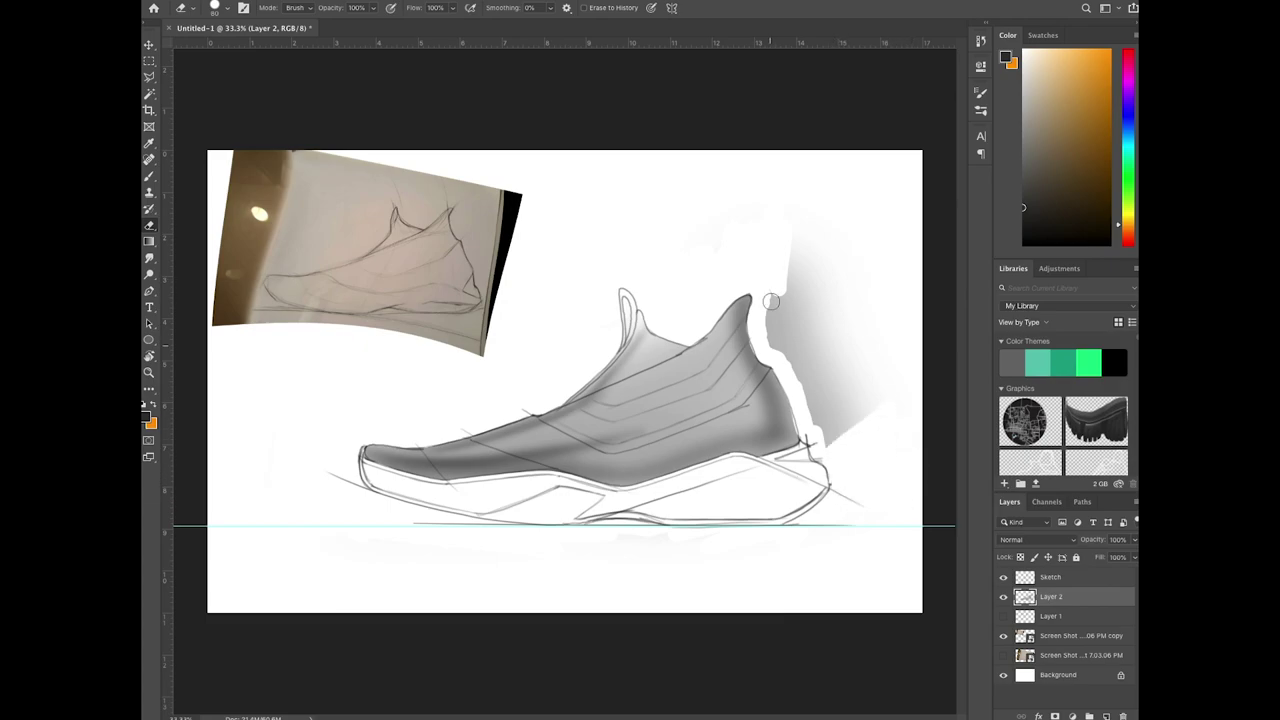
pyautogui.moveTo(771, 302)
pyautogui.mouseDown()
pyautogui.moveTo(831, 266)
pyautogui.moveTo(871, 449)
pyautogui.moveTo(836, 353)
pyautogui.mouseUp()
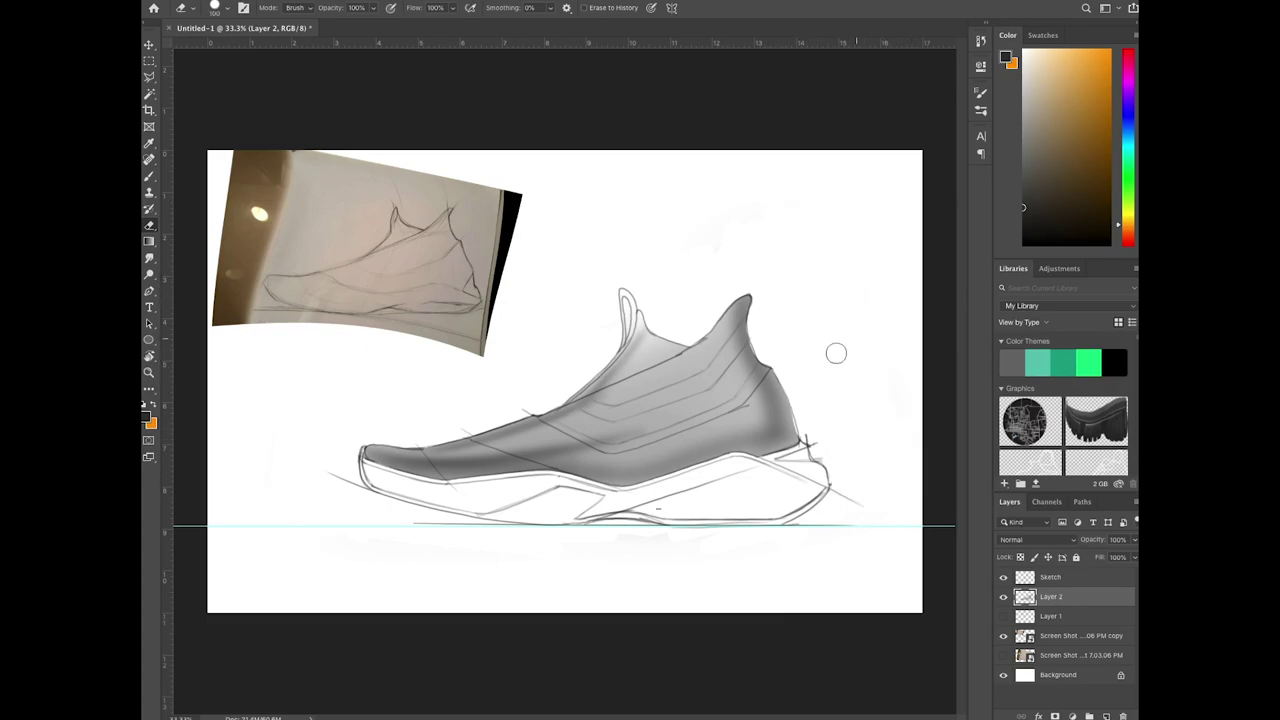
# Step: Add a new layer beneath the upper's shading layer and brush a broad faint grey tone over the sole
pyautogui.click(1066, 614)
pyautogui.click(1106, 716)
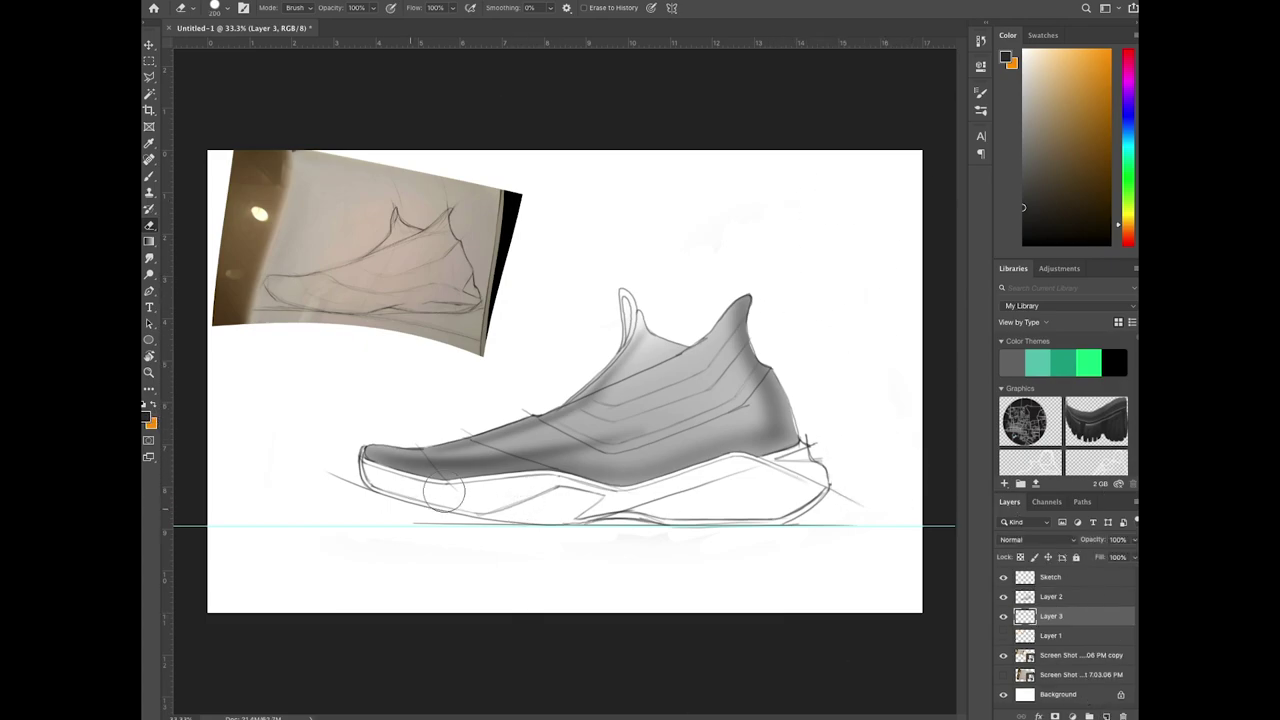
pyautogui.press('b')
pyautogui.press(']')
pyautogui.press(']')
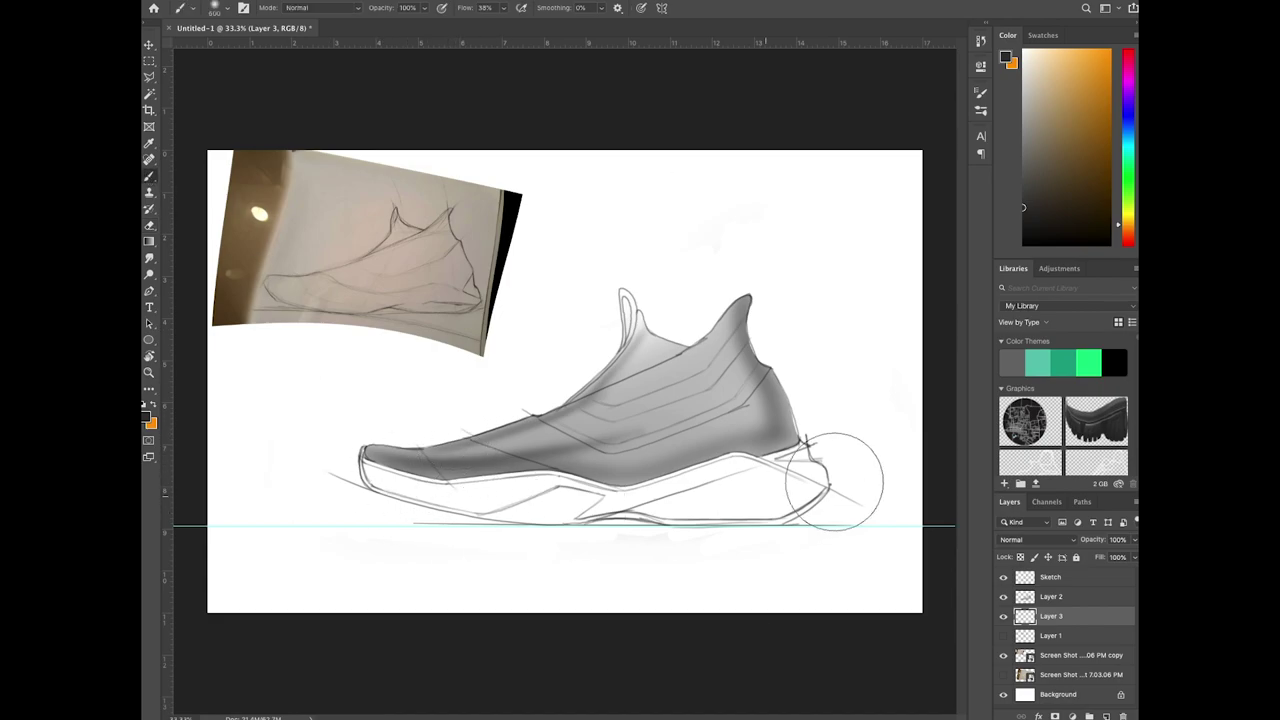
pyautogui.moveTo(834, 482); pyautogui.dragTo(442, 509)
# Step: Paint darker soft grey shadows across the sole at the heel and the forefoot with a smaller brush
pyautogui.press('[')
pyautogui.press('[')
pyautogui.press('[')
pyautogui.press('[')
pyautogui.press(']')
pyautogui.moveTo(806, 507); pyautogui.dragTo(822, 562)
pyautogui.press('[')
pyautogui.press('[')
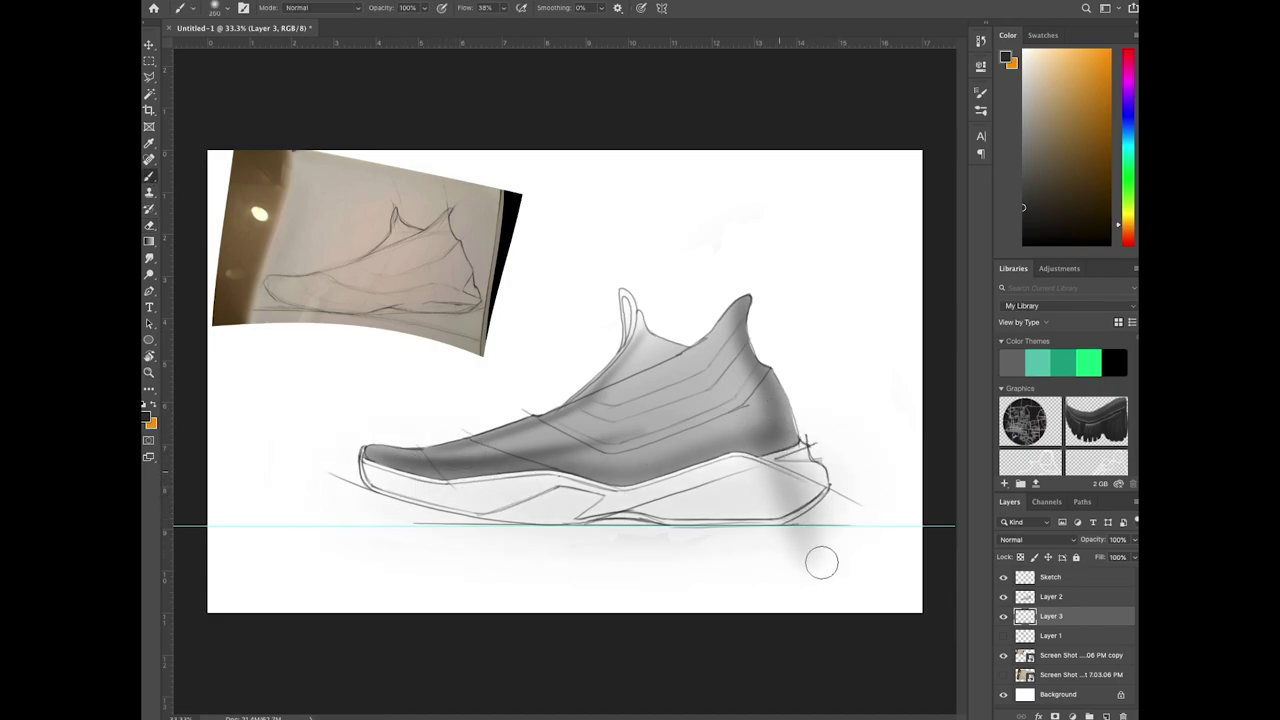
pyautogui.press(']')
pyautogui.press(']')
pyautogui.press(']')
pyautogui.press('[')
pyautogui.press('[')
pyautogui.press('[')
pyautogui.moveTo(432, 431)
pyautogui.mouseDown()
pyautogui.moveTo(431, 490)
pyautogui.moveTo(447, 450)
pyautogui.moveTo(400, 452)
pyautogui.moveTo(432, 466)
pyautogui.moveTo(495, 461)
pyautogui.moveTo(447, 424)
pyautogui.mouseUp()
pyautogui.press('[')
pyautogui.press('e')
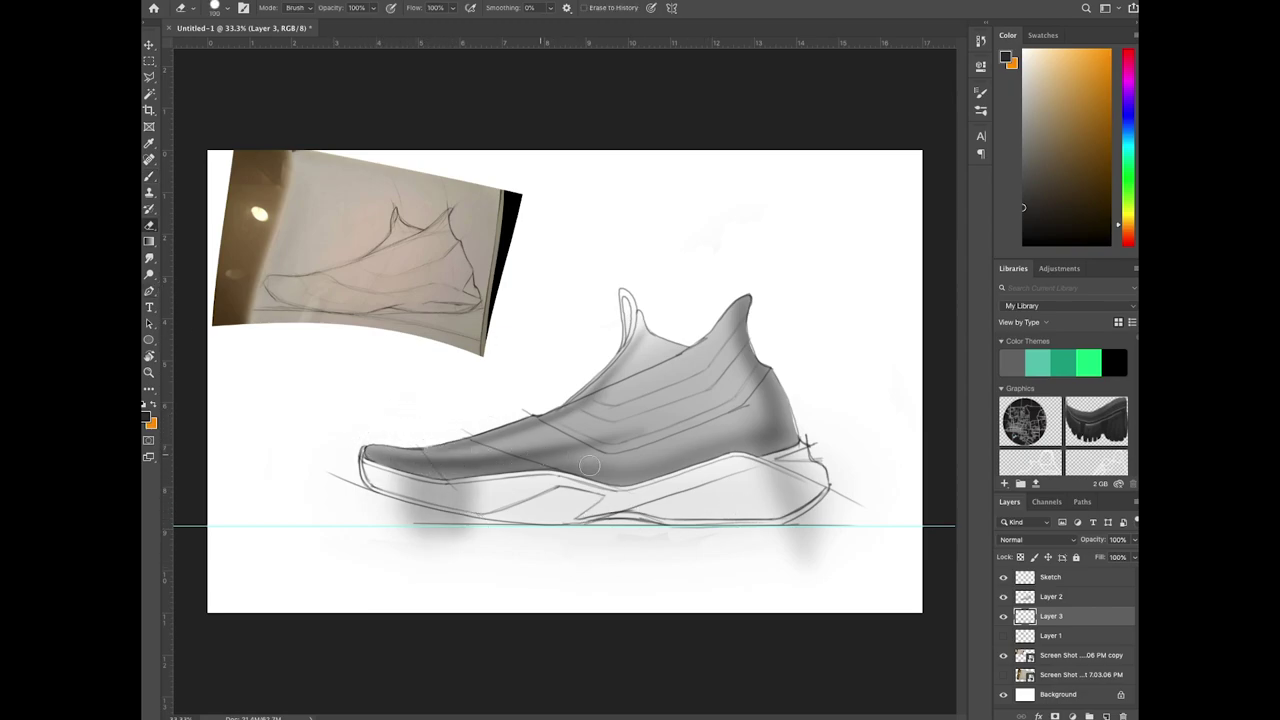
# Step: Erase the sole shading that spills over the midsole band and beyond the sole's outline at the heel and underside
pyautogui.moveTo(746, 442); pyautogui.dragTo(787, 403)
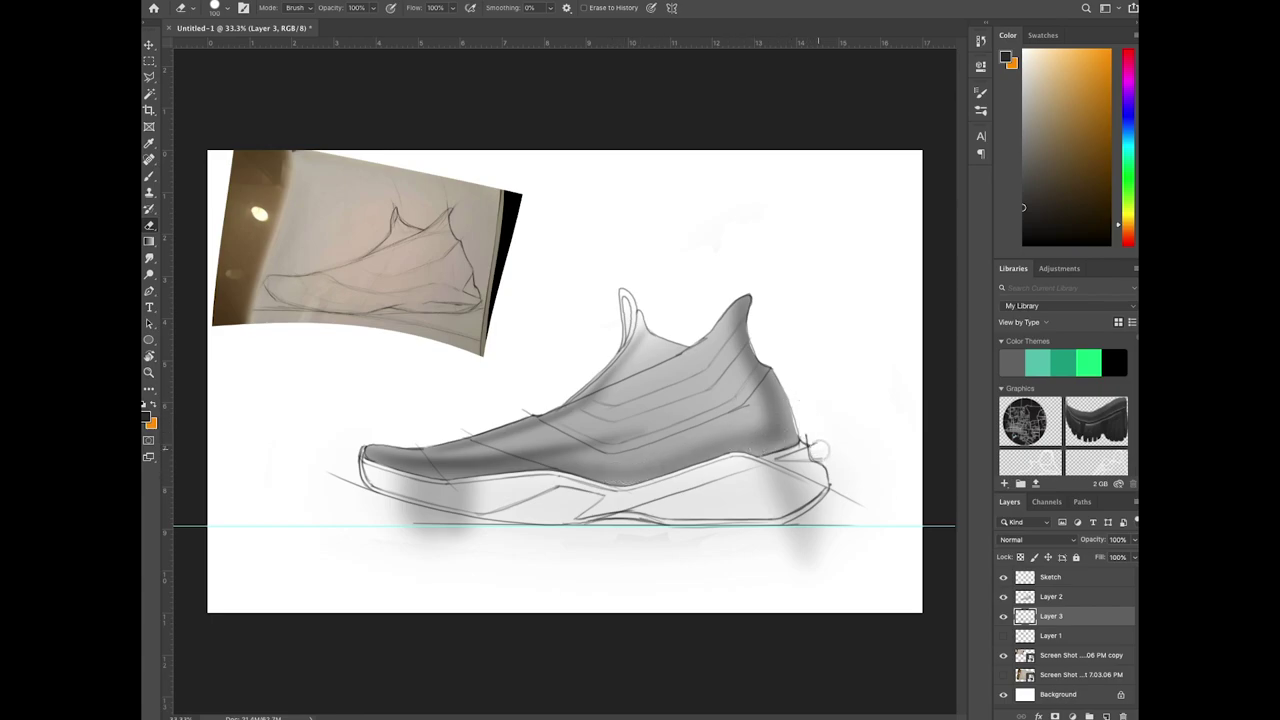
pyautogui.moveTo(818, 450)
pyautogui.mouseDown()
pyautogui.moveTo(845, 509)
pyautogui.moveTo(881, 451)
pyautogui.moveTo(778, 555)
pyautogui.moveTo(462, 477)
pyautogui.moveTo(405, 514)
pyautogui.moveTo(375, 507)
pyautogui.moveTo(504, 538)
pyautogui.moveTo(382, 557)
pyautogui.moveTo(601, 531)
pyautogui.moveTo(546, 551)
pyautogui.moveTo(688, 541)
pyautogui.mouseUp()
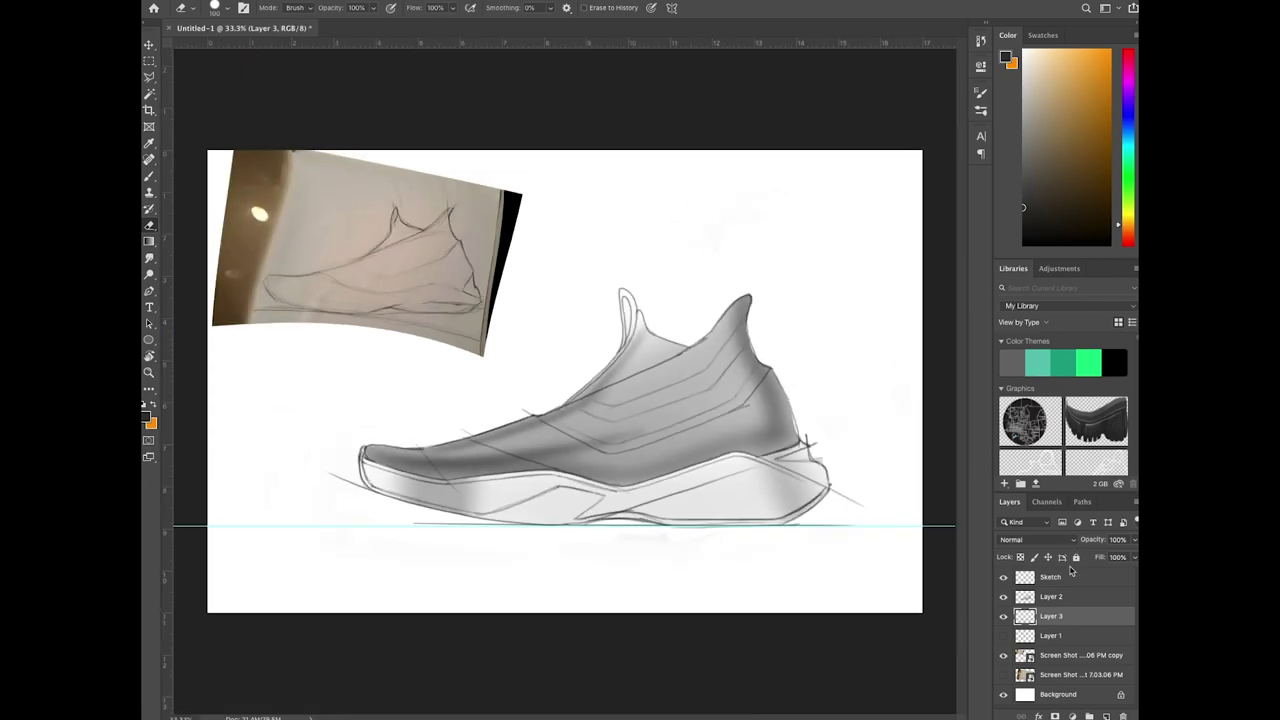
# Step: Add a new layer above the sole's shading and brush a dark soft shadow along the recessed heel section under the midsole band
pyautogui.click(1107, 716)
pyautogui.press('b')
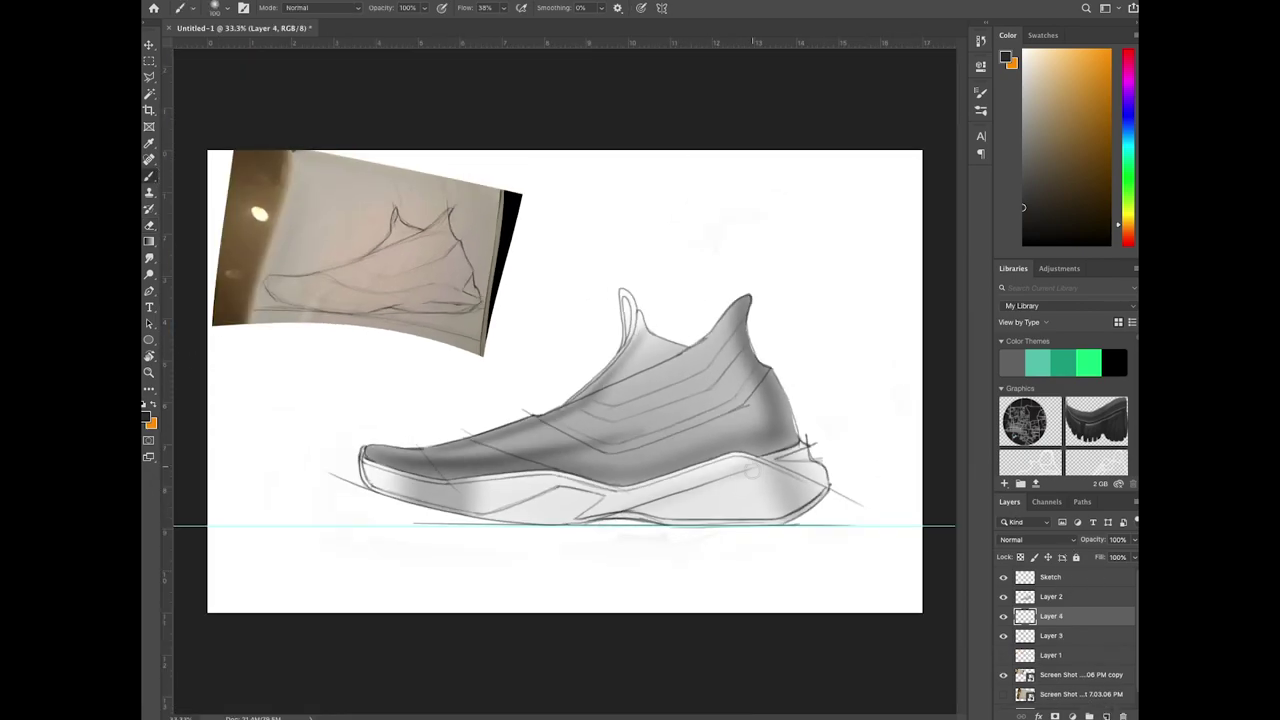
pyautogui.moveTo(735, 472)
pyautogui.mouseDown()
pyautogui.moveTo(590, 528)
pyautogui.moveTo(720, 478)
pyautogui.moveTo(620, 530)
pyautogui.moveTo(667, 503)
pyautogui.mouseUp()
pyautogui.moveTo(739, 475)
pyautogui.mouseDown()
pyautogui.moveTo(590, 519)
pyautogui.moveTo(748, 455)
pyautogui.mouseUp()
# Step: Erase the recess shadow that spills onto the midsole band and below the sole's bottom edge
pyautogui.click(151, 238)
pyautogui.press('e')
pyautogui.moveTo(606, 503); pyautogui.dragTo(760, 455)
pyautogui.press('super+z')
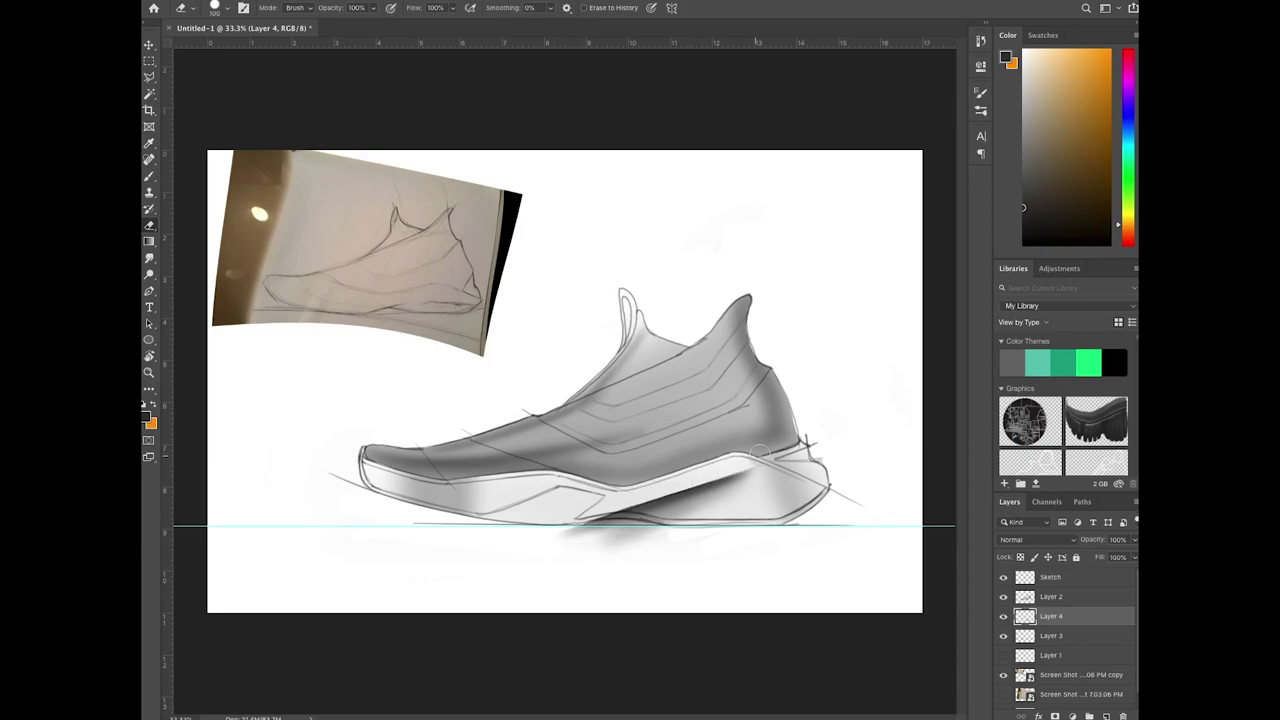
pyautogui.moveTo(624, 546)
pyautogui.mouseDown()
pyautogui.moveTo(572, 533)
pyautogui.moveTo(650, 551)
pyautogui.mouseUp()
# Step: Brush grey shading onto the small triangular piece between the heel and the sole and clean its edge with the Eraser
pyautogui.press('b')
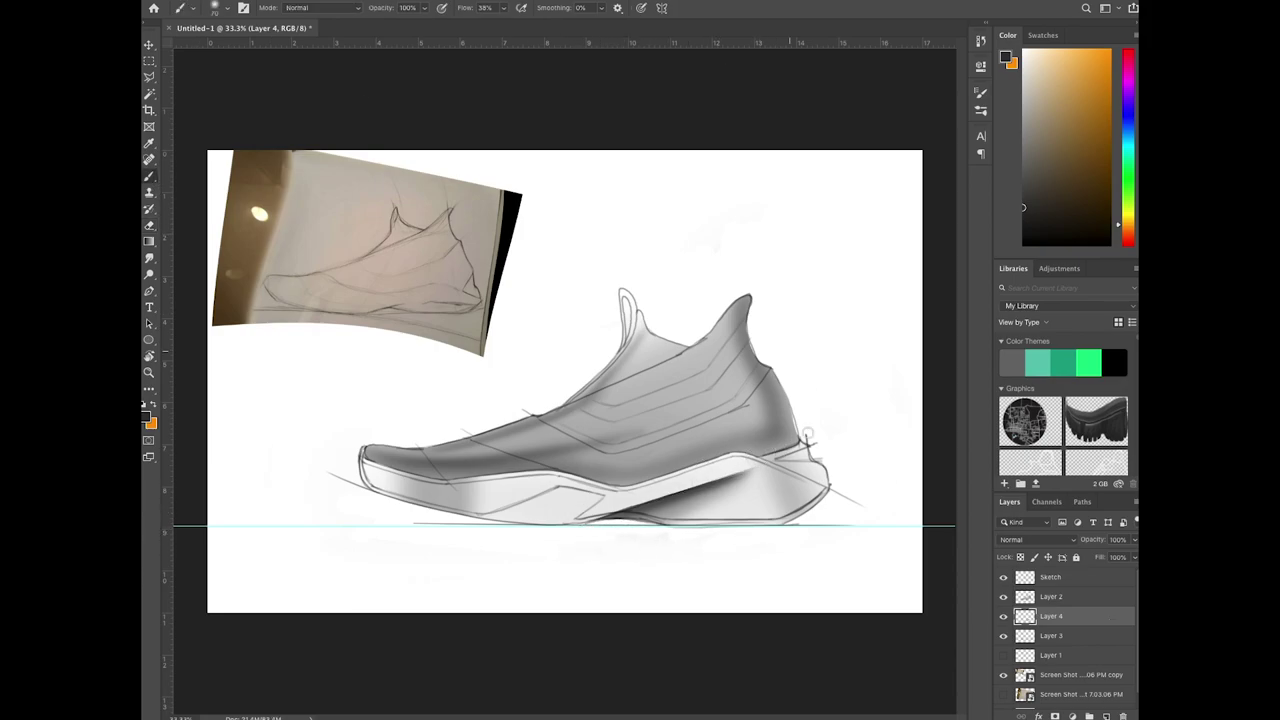
pyautogui.moveTo(816, 451)
pyautogui.mouseDown()
pyautogui.moveTo(780, 460)
pyautogui.moveTo(838, 455)
pyautogui.moveTo(819, 443)
pyautogui.mouseUp()
pyautogui.click(149, 225)
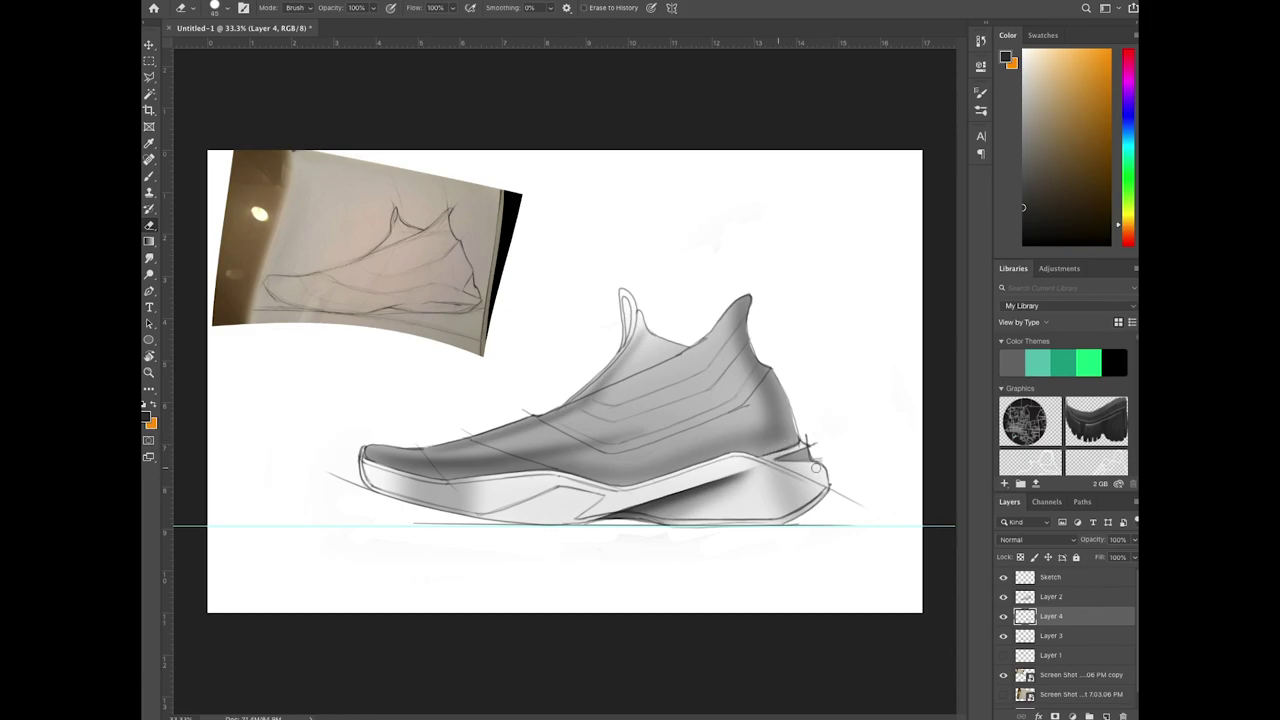
# Step: Add a new layer directly beneath the Sketch layer and brush dark grey over the shoe's inner collar and tongue area
pyautogui.click(1106, 716)
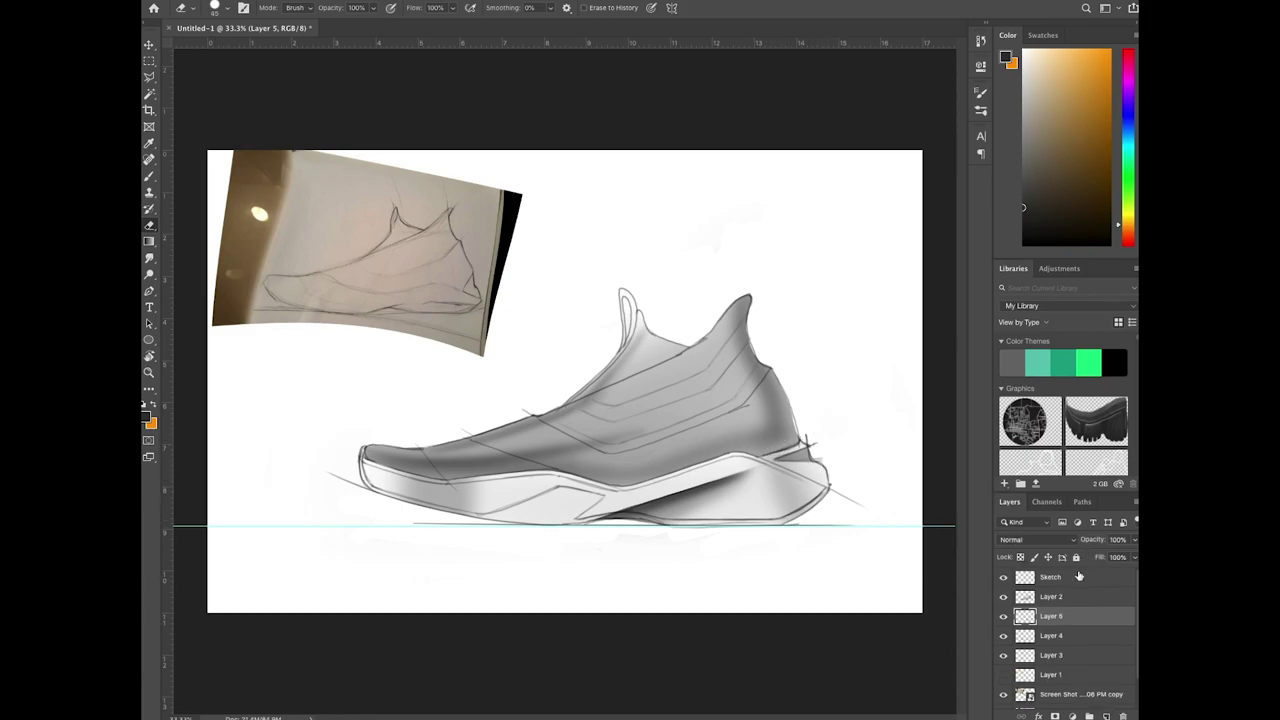
pyautogui.moveTo(1078, 576); pyautogui.dragTo(1078, 586)
pyautogui.press('b')
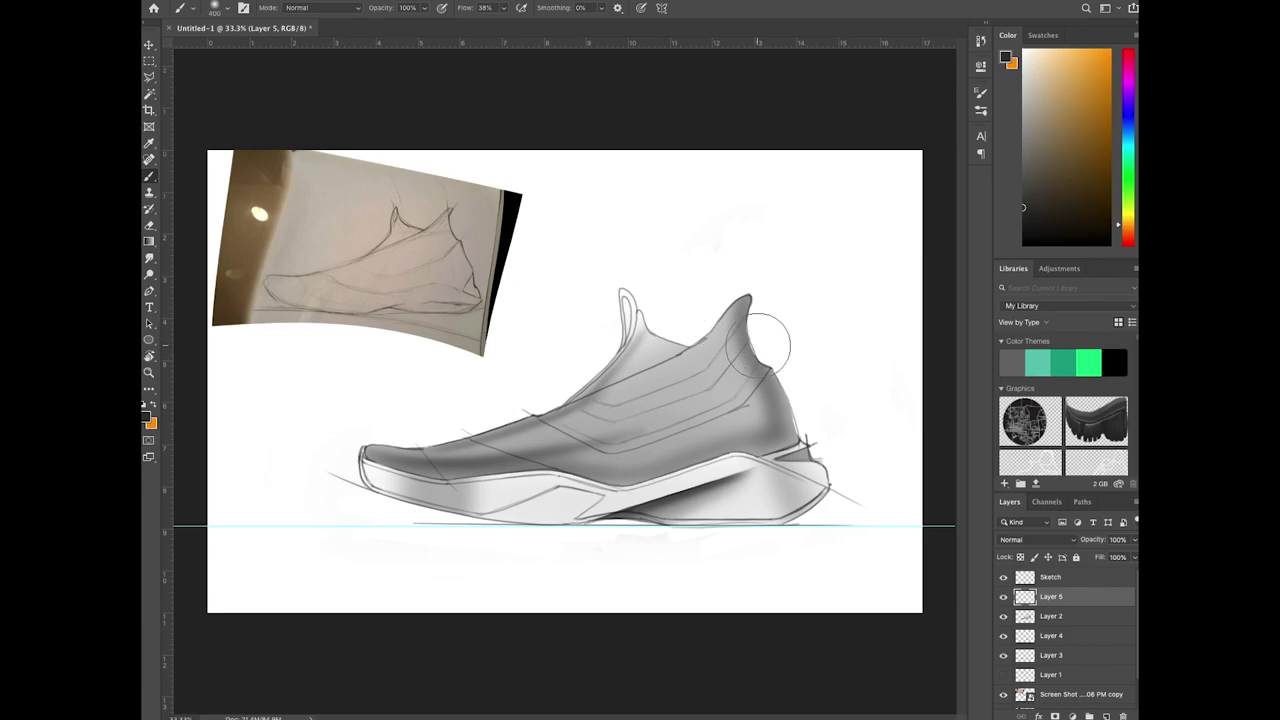
pyautogui.press('[')
pyautogui.press('[')
pyautogui.moveTo(686, 332)
pyautogui.mouseDown()
pyautogui.moveTo(563, 399)
pyautogui.moveTo(701, 333)
pyautogui.moveTo(640, 357)
pyautogui.mouseUp()
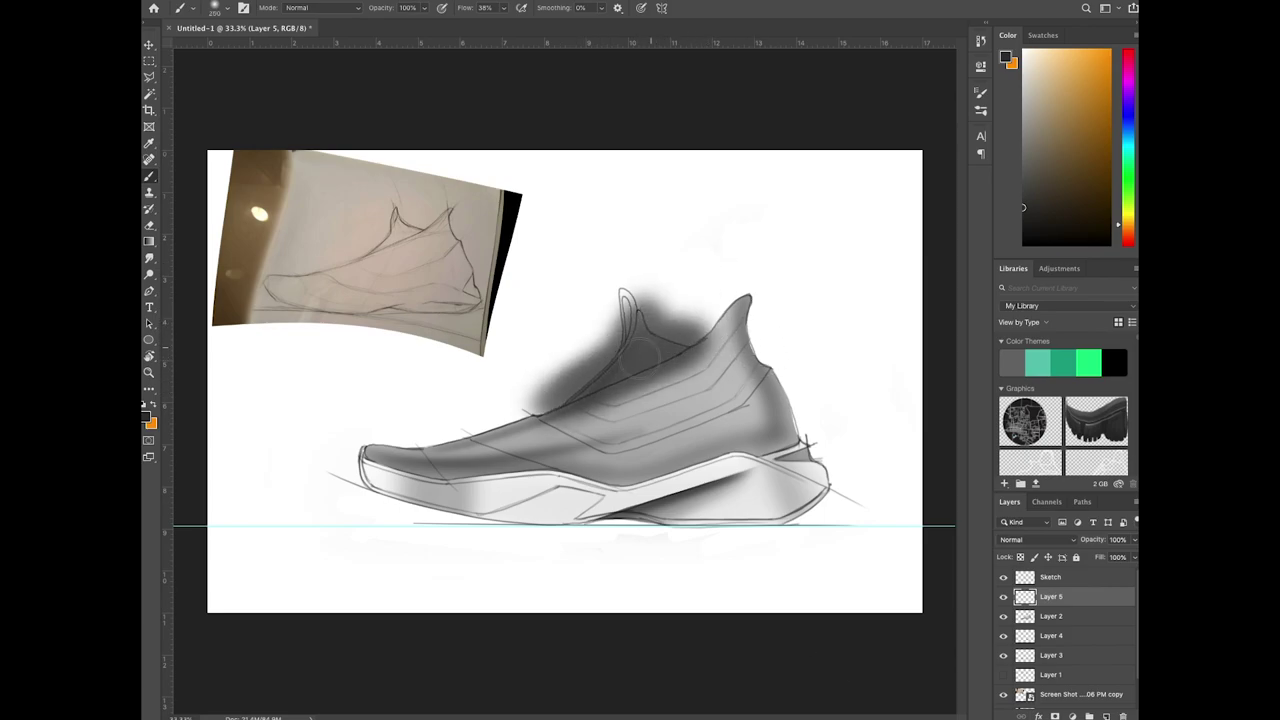
pyautogui.moveTo(572, 404)
pyautogui.mouseDown()
pyautogui.moveTo(692, 368)
pyautogui.moveTo(545, 420)
pyautogui.moveTo(690, 360)
pyautogui.moveTo(735, 322)
pyautogui.mouseUp()
# Step: Erase the dark shading around the inner collar so it stays within the collar and tongue outline
pyautogui.press('e')
pyautogui.moveTo(536, 393)
pyautogui.mouseDown()
pyautogui.moveTo(591, 369)
pyautogui.moveTo(619, 333)
pyautogui.moveTo(562, 400)
pyautogui.moveTo(650, 316)
pyautogui.mouseUp()
pyautogui.hotkey('ctrl', 'z')
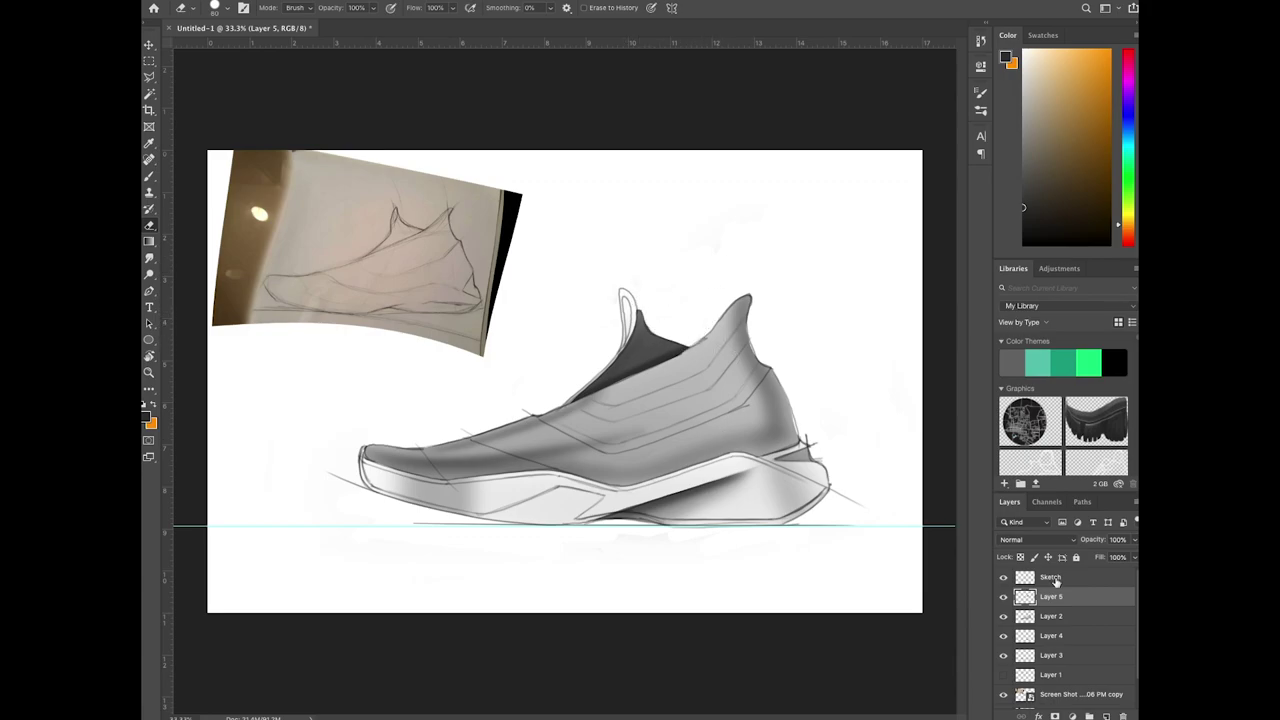
# Step: Add a new layer, brush dark grey over the lower upper from forefoot to heel, and set its blend mode to Multiply
pyautogui.click(1106, 716)
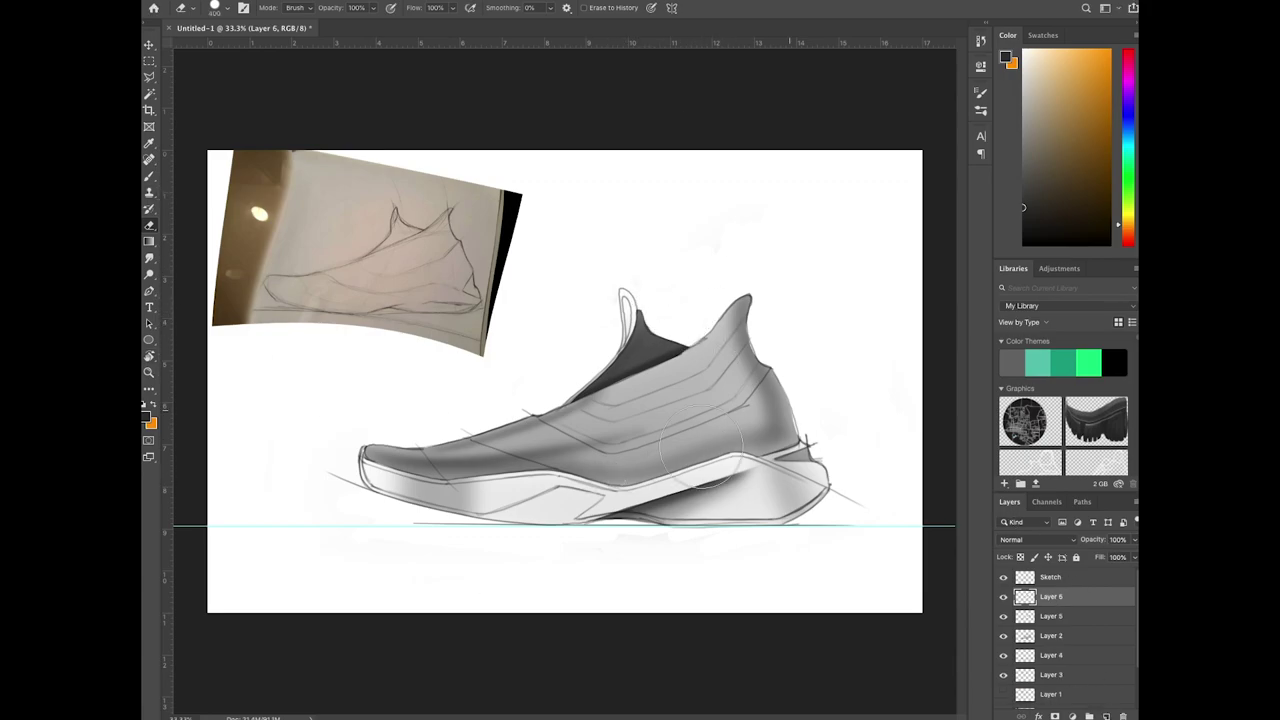
pyautogui.click(150, 177)
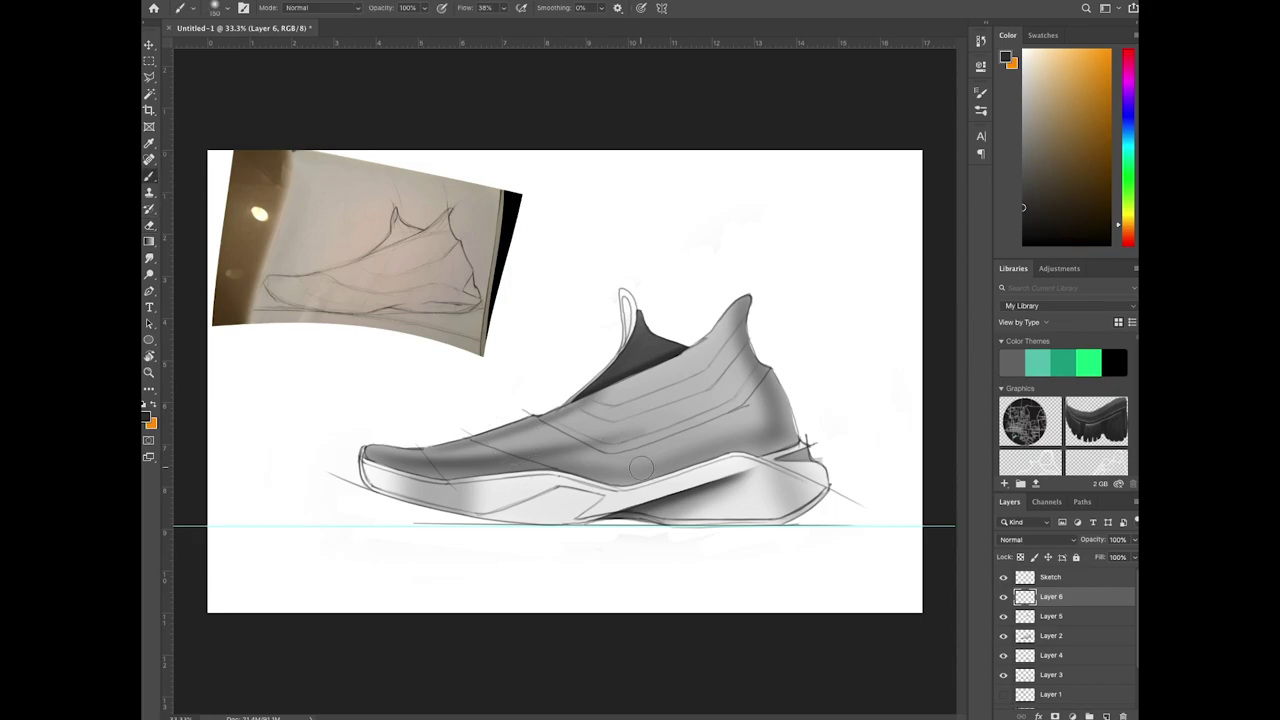
pyautogui.moveTo(806, 423)
pyautogui.mouseDown()
pyautogui.moveTo(801, 388)
pyautogui.moveTo(488, 441)
pyautogui.moveTo(722, 456)
pyautogui.mouseUp()
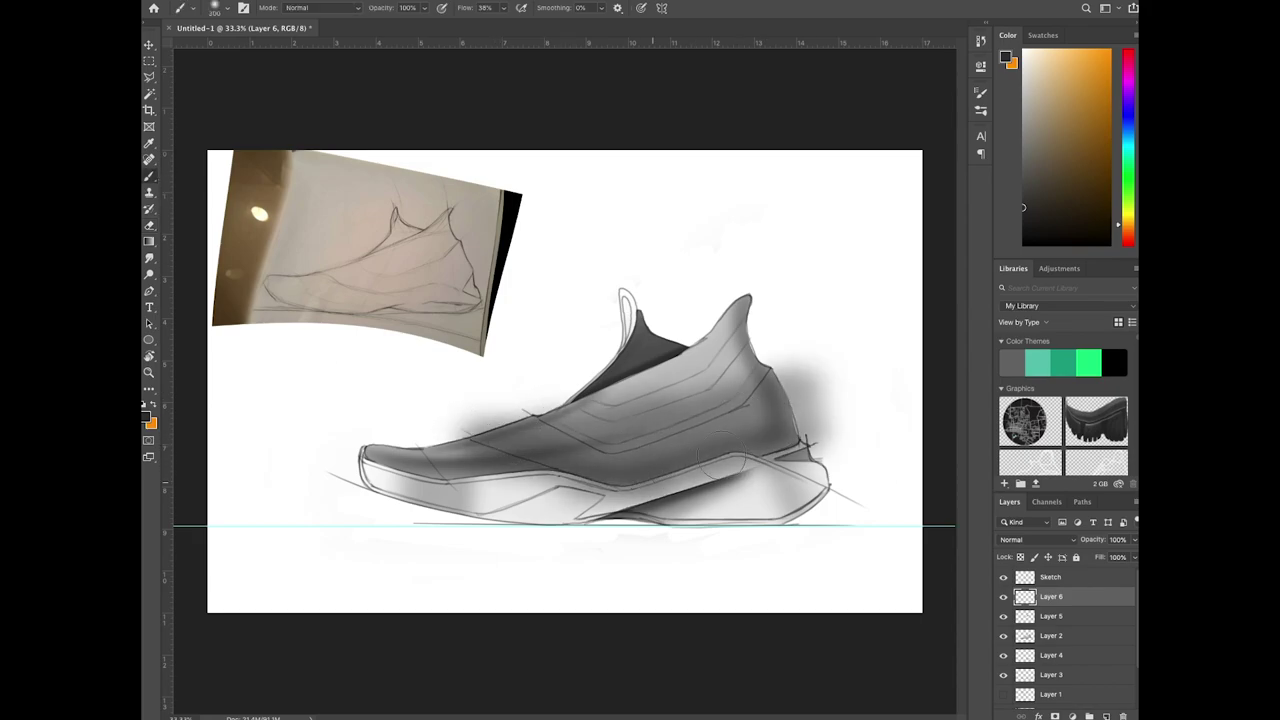
pyautogui.click(1040, 539)
pyautogui.click(1040, 575)
# Step: Erase the multiplied shading that overlaps the midsole along its upper edge, from the forefoot to the heel
pyautogui.press('e')
pyautogui.press('r')
pyautogui.moveTo(530, 570)
pyautogui.mouseDown()
pyautogui.moveTo(708, 611)
pyautogui.moveTo(733, 593)
pyautogui.mouseUp()
pyautogui.moveTo(667, 463); pyautogui.dragTo(556, 506)
pyautogui.moveTo(686, 436); pyautogui.dragTo(538, 506)
pyautogui.press('r')
pyautogui.moveTo(742, 415)
pyautogui.mouseDown()
pyautogui.moveTo(671, 516)
pyautogui.moveTo(670, 474)
pyautogui.moveTo(840, 400)
pyautogui.mouseUp()
pyautogui.press('e')
pyautogui.press('super+z')
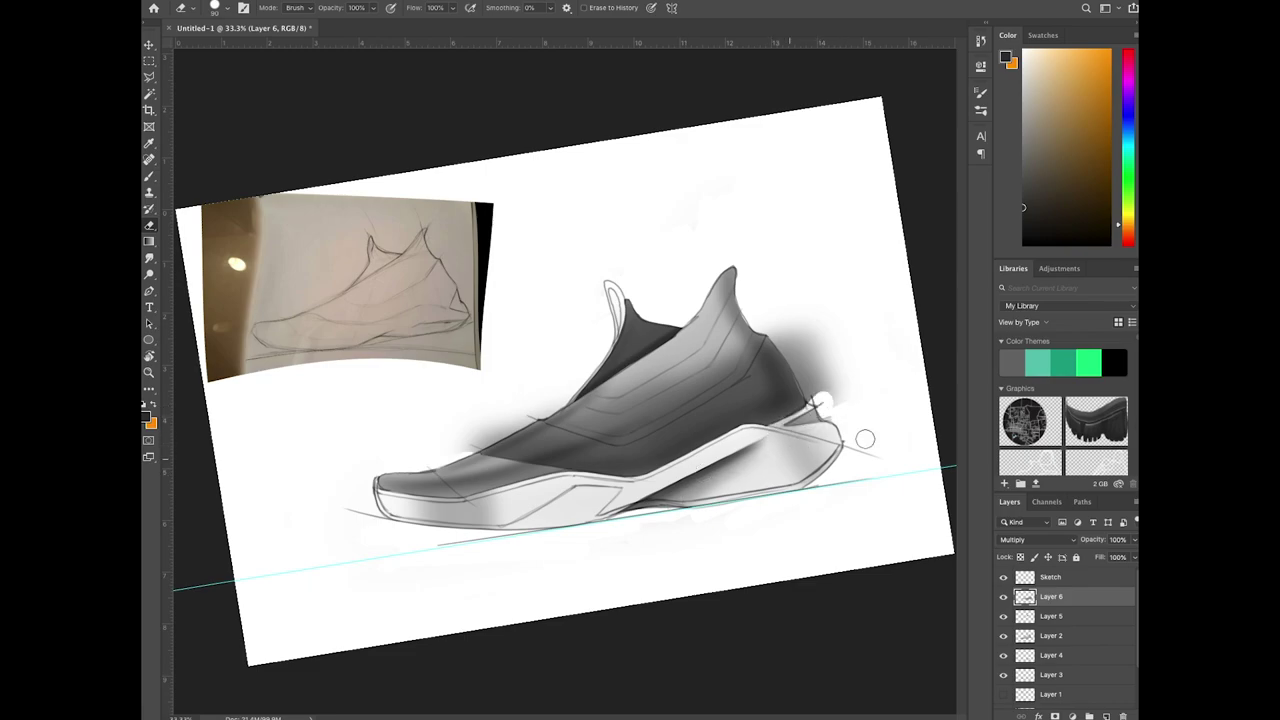
# Step: Erase the dark shading from the ridged side panel and outside the upper's outline, and set the layer's opacity to 59%
pyautogui.moveTo(445, 450)
pyautogui.mouseDown()
pyautogui.moveTo(493, 432)
pyautogui.moveTo(592, 430)
pyautogui.moveTo(621, 389)
pyautogui.moveTo(677, 375)
pyautogui.mouseUp()
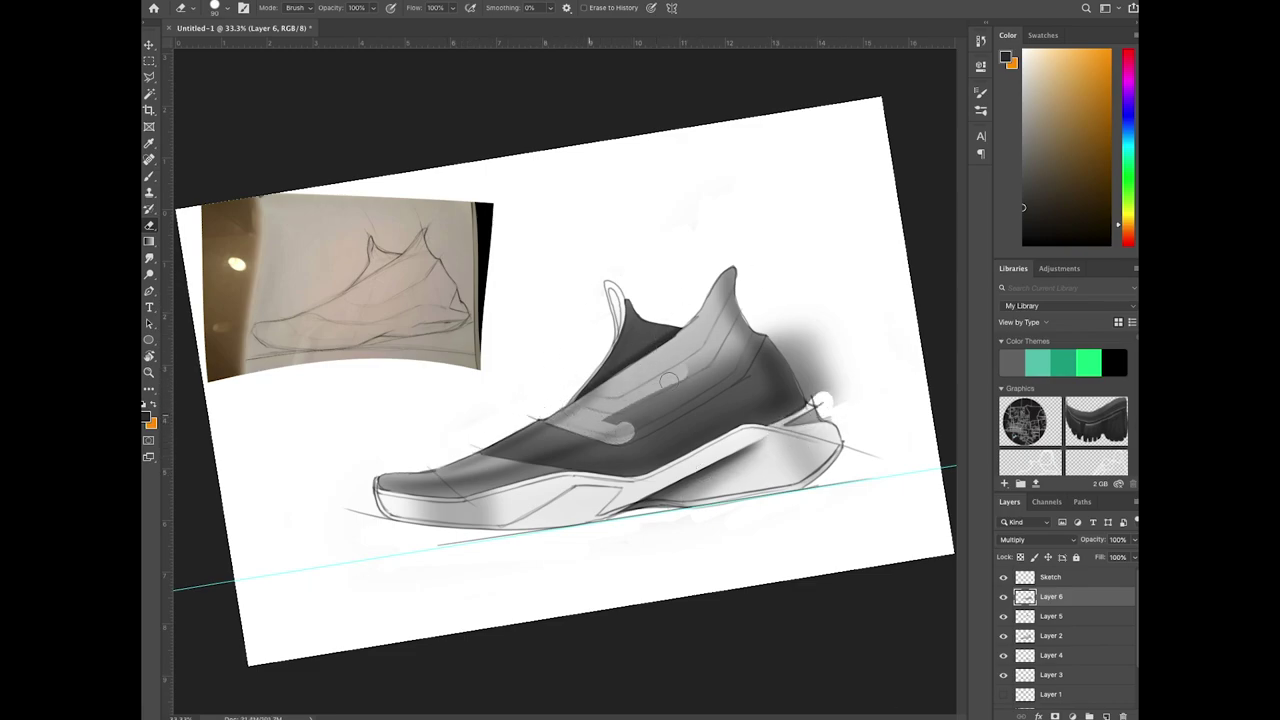
pyautogui.moveTo(613, 415); pyautogui.dragTo(695, 373)
pyautogui.moveTo(625, 436)
pyautogui.mouseDown()
pyautogui.moveTo(731, 374)
pyautogui.moveTo(762, 324)
pyautogui.moveTo(733, 365)
pyautogui.mouseUp()
pyautogui.moveTo(769, 295)
pyautogui.mouseDown()
pyautogui.moveTo(816, 389)
pyautogui.moveTo(851, 321)
pyautogui.mouseUp()
pyautogui.click(1135, 540)
pyautogui.moveTo(1133, 556); pyautogui.dragTo(1111, 556)
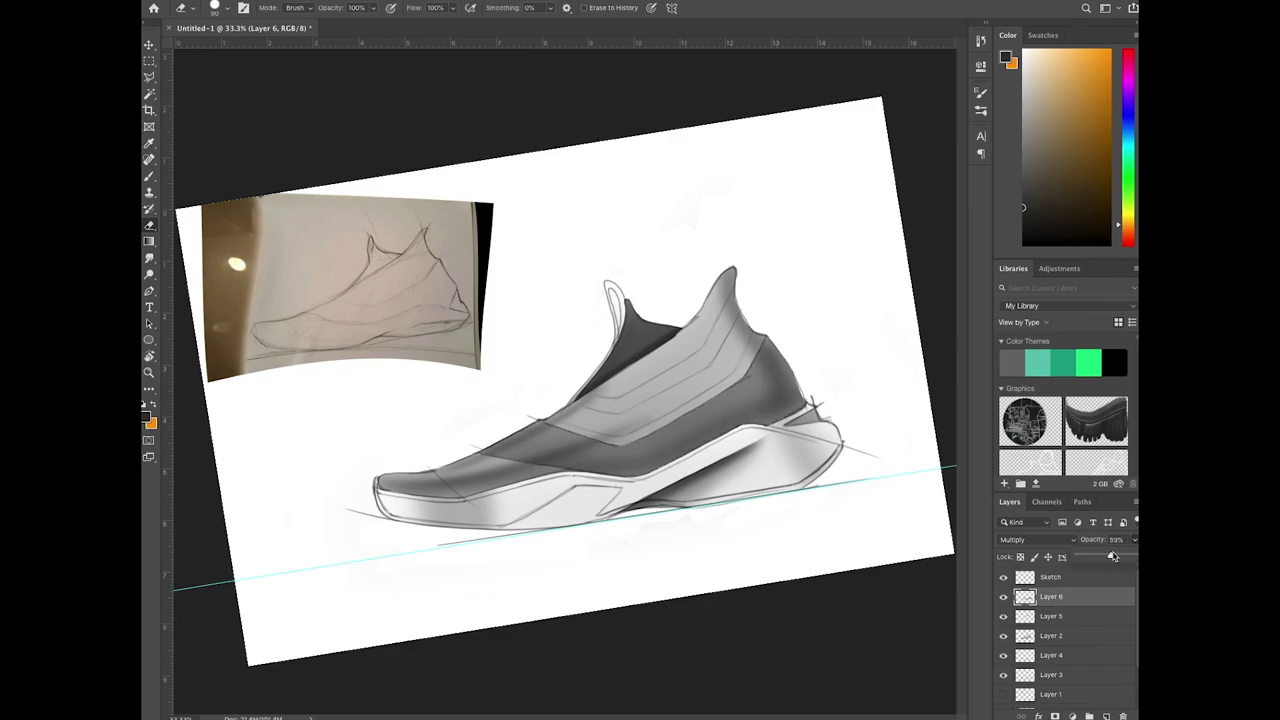
# Step: Brush darker shading over the toe cap and erase what spills above and in front of the toe's outline
pyautogui.press('r')
pyautogui.moveTo(622, 518); pyautogui.dragTo(525, 540)
pyautogui.click(149, 176)
pyautogui.moveTo(393, 448); pyautogui.dragTo(425, 462)
pyautogui.click(149, 225)
pyautogui.moveTo(411, 413)
pyautogui.mouseDown()
pyautogui.moveTo(449, 462)
pyautogui.moveTo(357, 415)
pyautogui.moveTo(350, 490)
pyautogui.moveTo(382, 477)
pyautogui.mouseUp()
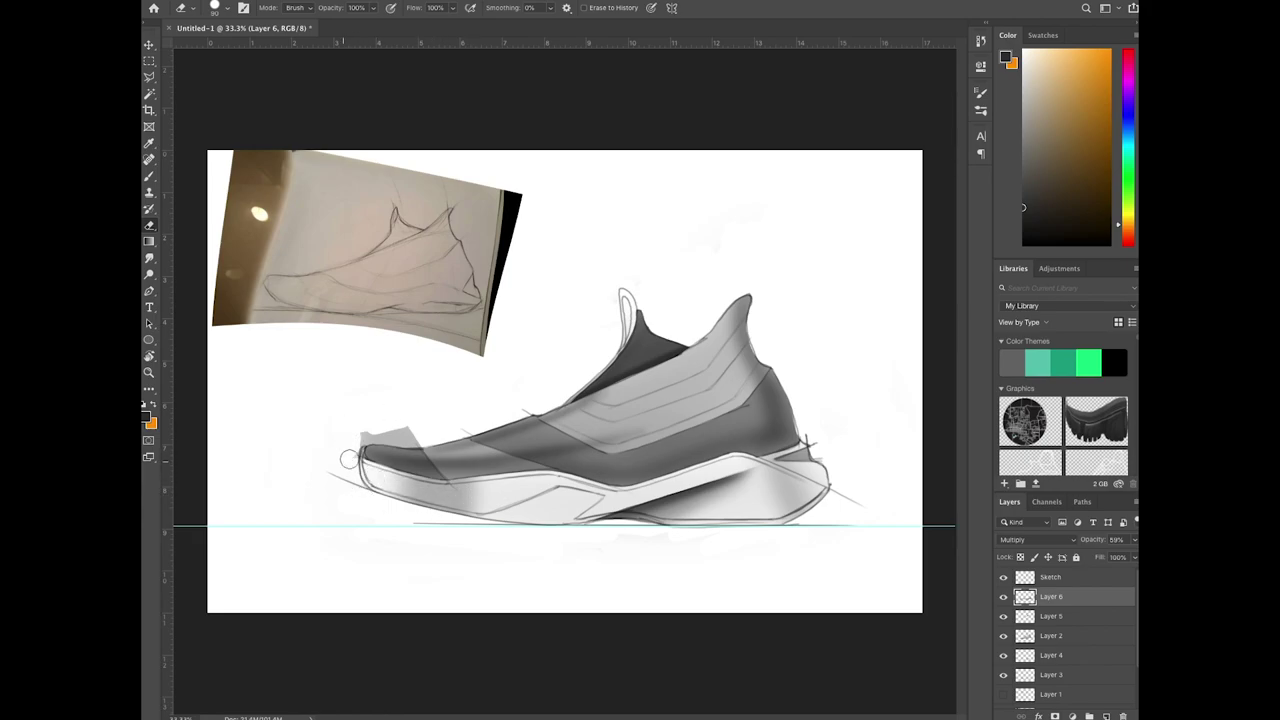
pyautogui.moveTo(383, 430); pyautogui.dragTo(391, 428)
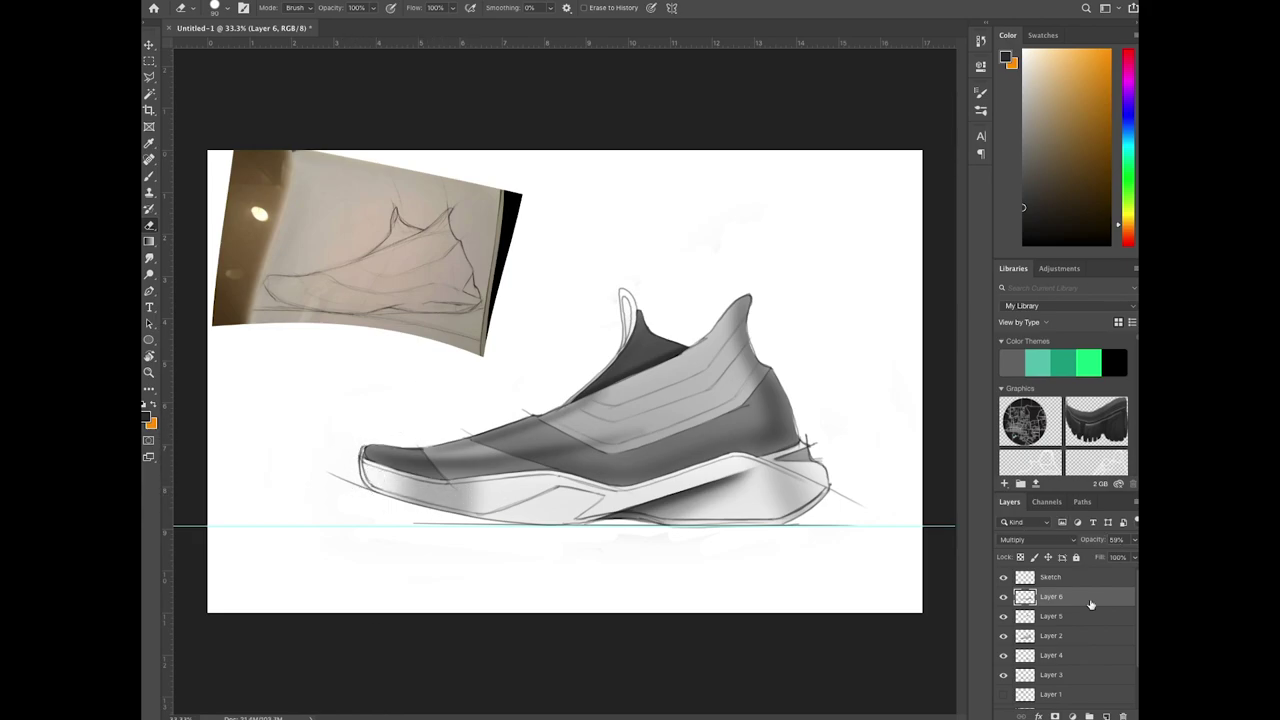
# Step: Add a new layer and brush thin soft near-black shadows along the contour lines of the side panel
pyautogui.click(1106, 715)
pyautogui.click(149, 176)
pyautogui.click(147, 417)
pyautogui.click(402, 395)
pyautogui.click(686, 242)
pyautogui.press('super+plus')
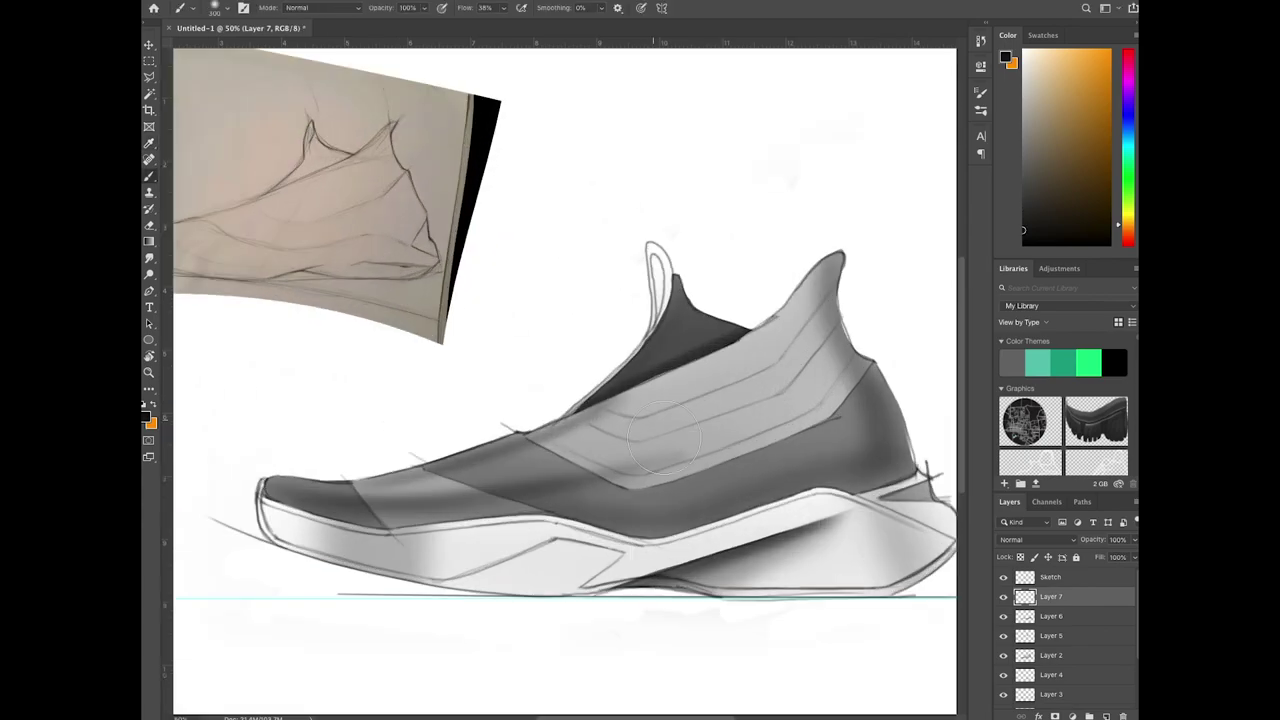
pyautogui.press('r')
pyautogui.moveTo(692, 428)
pyautogui.mouseDown()
pyautogui.moveTo(440, 460)
pyautogui.moveTo(312, 428)
pyautogui.mouseUp()
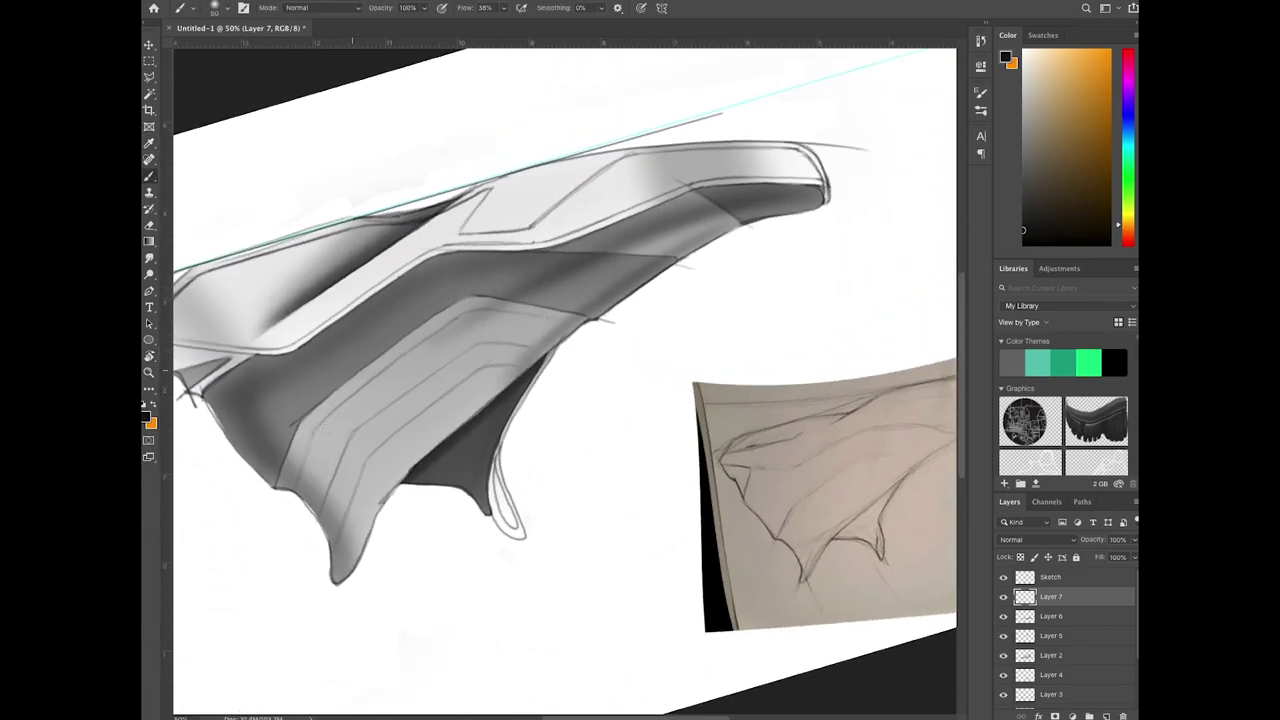
pyautogui.press('r')
pyautogui.moveTo(463, 311)
pyautogui.mouseDown()
pyautogui.moveTo(446, 398)
pyautogui.moveTo(495, 325)
pyautogui.moveTo(345, 398)
pyautogui.moveTo(555, 345)
pyautogui.moveTo(336, 394)
pyautogui.mouseUp()
pyautogui.press('r')
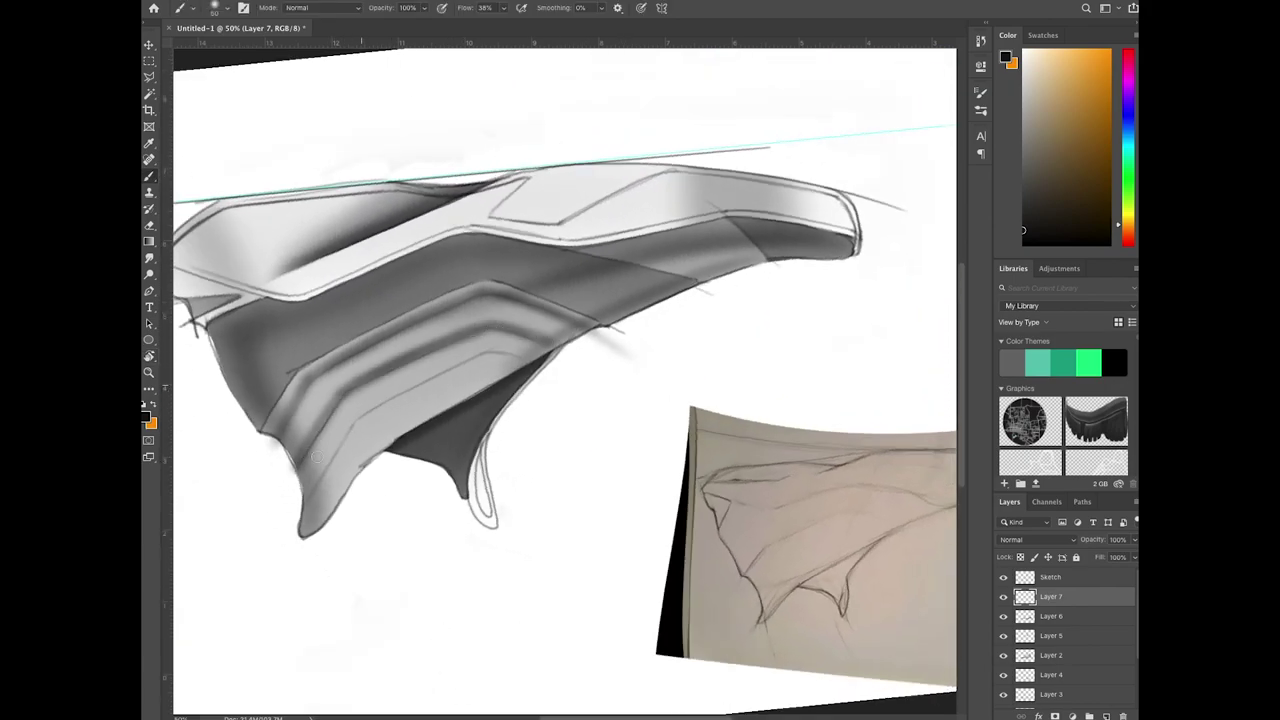
pyautogui.moveTo(300, 500)
pyautogui.mouseDown()
pyautogui.moveTo(370, 412)
pyautogui.moveTo(520, 350)
pyautogui.moveTo(390, 394)
pyautogui.mouseUp()
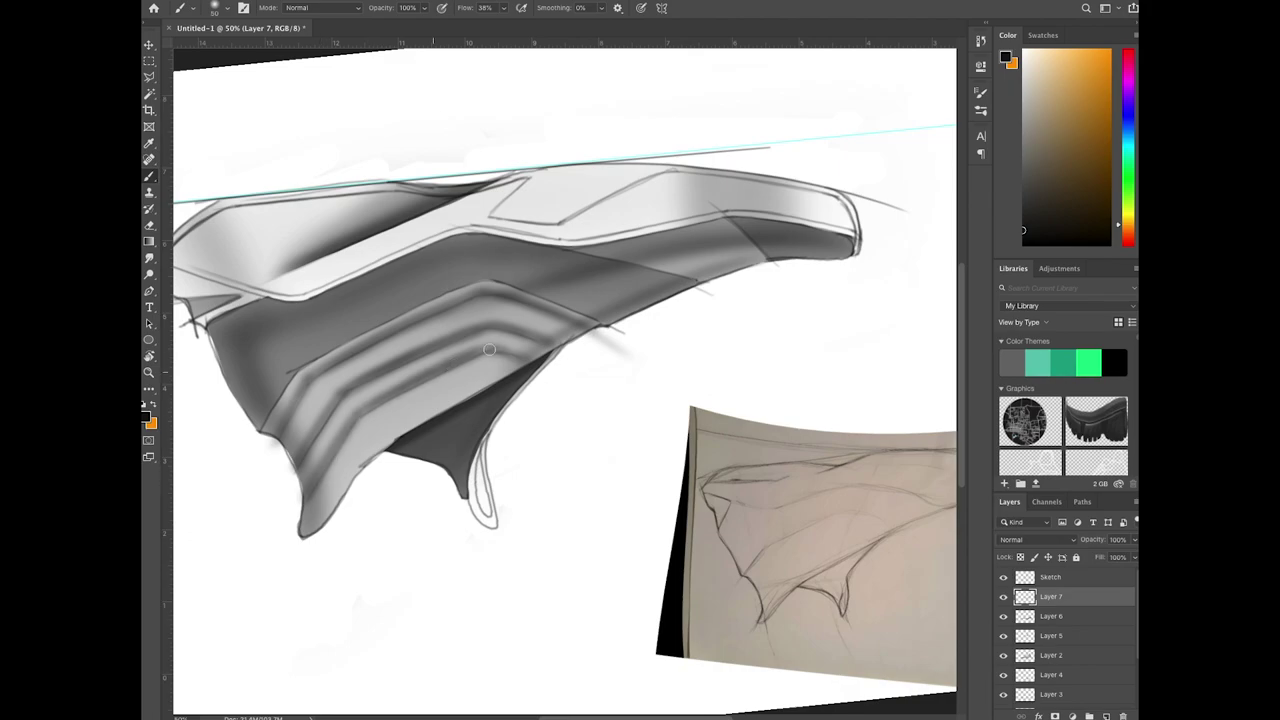
# Step: Erase one side of each contour shadow with a small eraser for crisp ridge edges, and remove the spill past the outline
pyautogui.press('e')
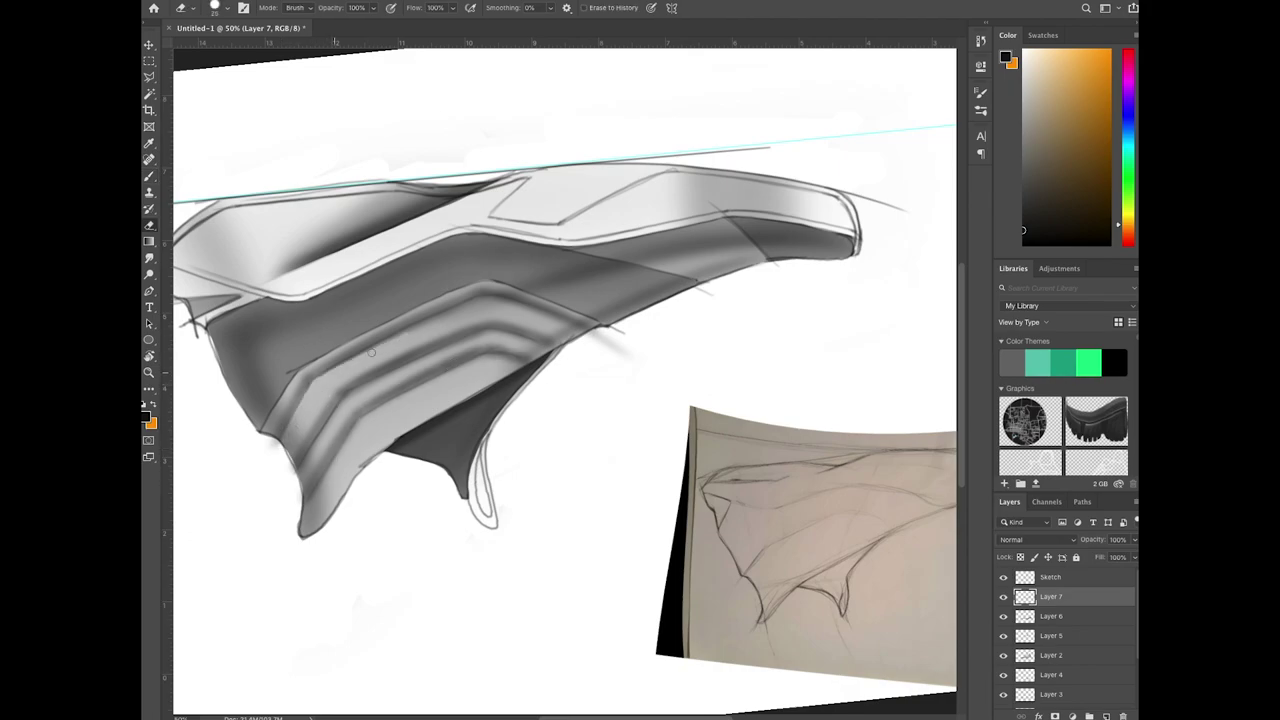
pyautogui.moveTo(371, 352); pyautogui.dragTo(445, 317)
pyautogui.press('r')
pyautogui.moveTo(651, 477); pyautogui.dragTo(692, 385)
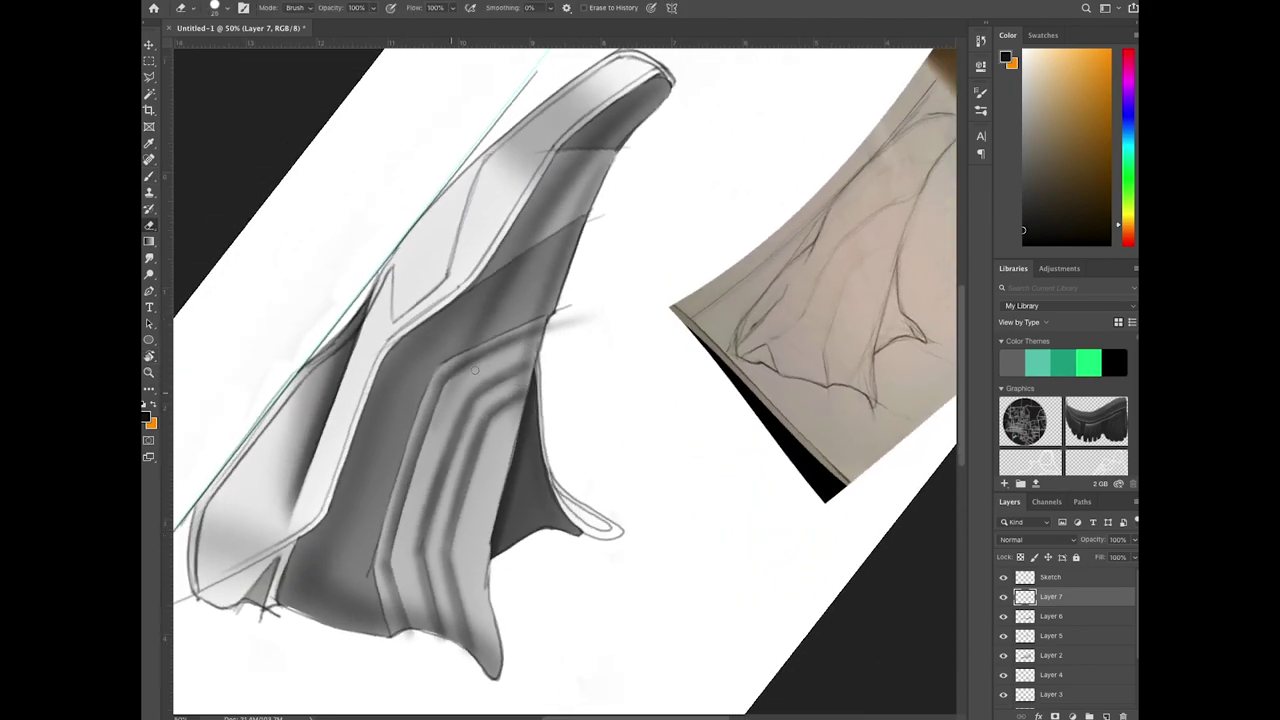
pyautogui.moveTo(555, 315); pyautogui.dragTo(588, 322)
pyautogui.press('r')
pyautogui.moveTo(621, 517); pyautogui.dragTo(488, 508)
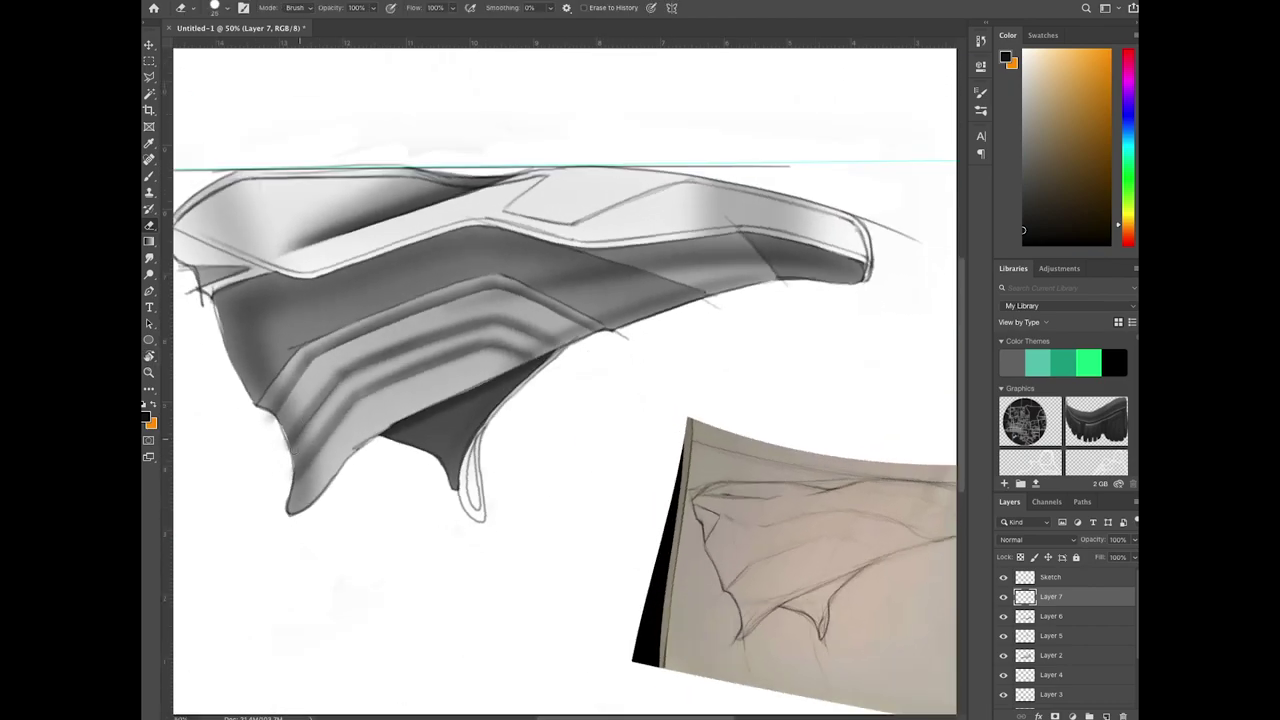
pyautogui.moveTo(373, 369); pyautogui.dragTo(498, 332)
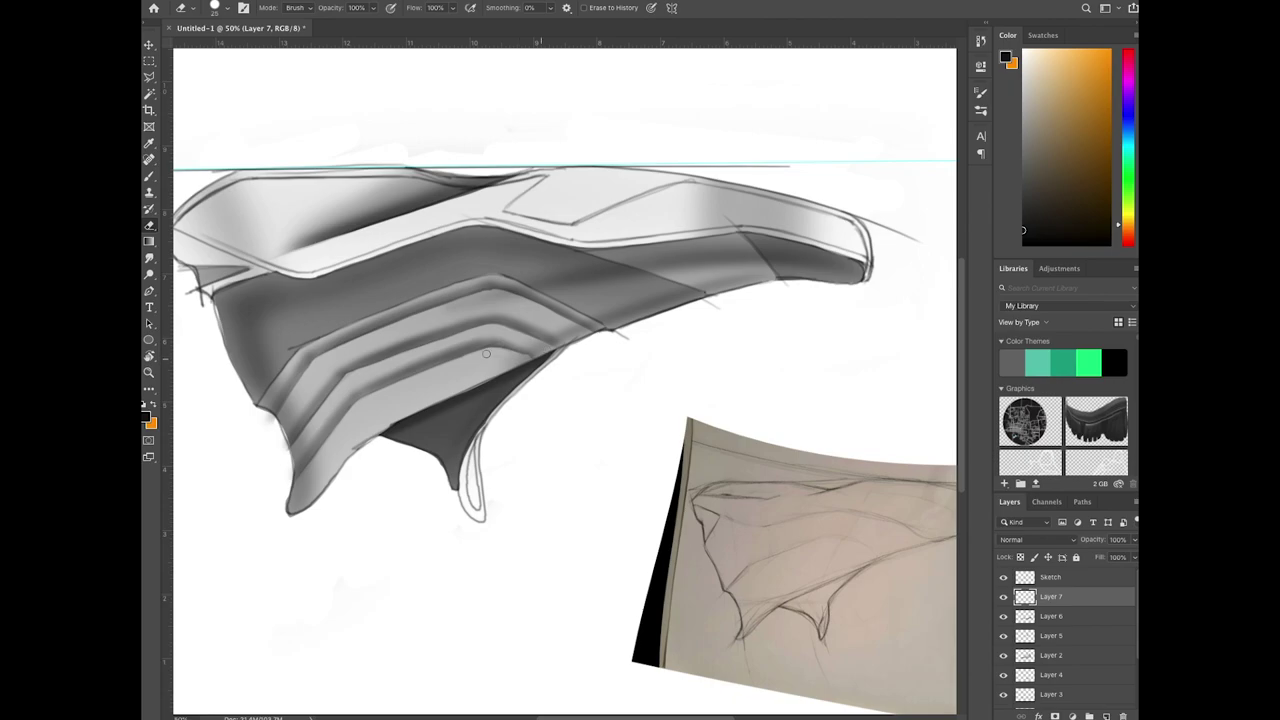
# Step: Add a new layer, set the foreground colour to white, and brush soft highlights along the side panel's ridges
pyautogui.press('r')
pyautogui.moveTo(580, 586); pyautogui.dragTo(686, 572)
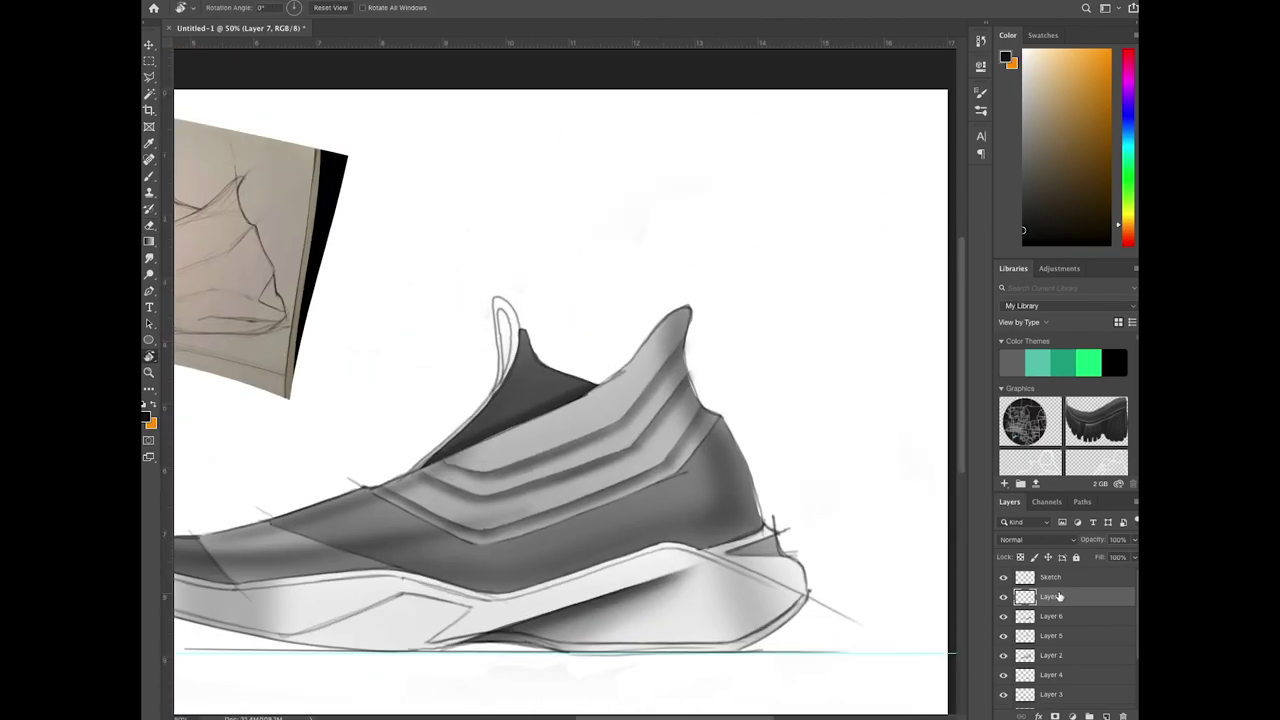
pyautogui.click(1106, 715)
pyautogui.click(147, 418)
pyautogui.moveTo(409, 277); pyautogui.dragTo(396, 245)
pyautogui.click(684, 241)
pyautogui.press('b')
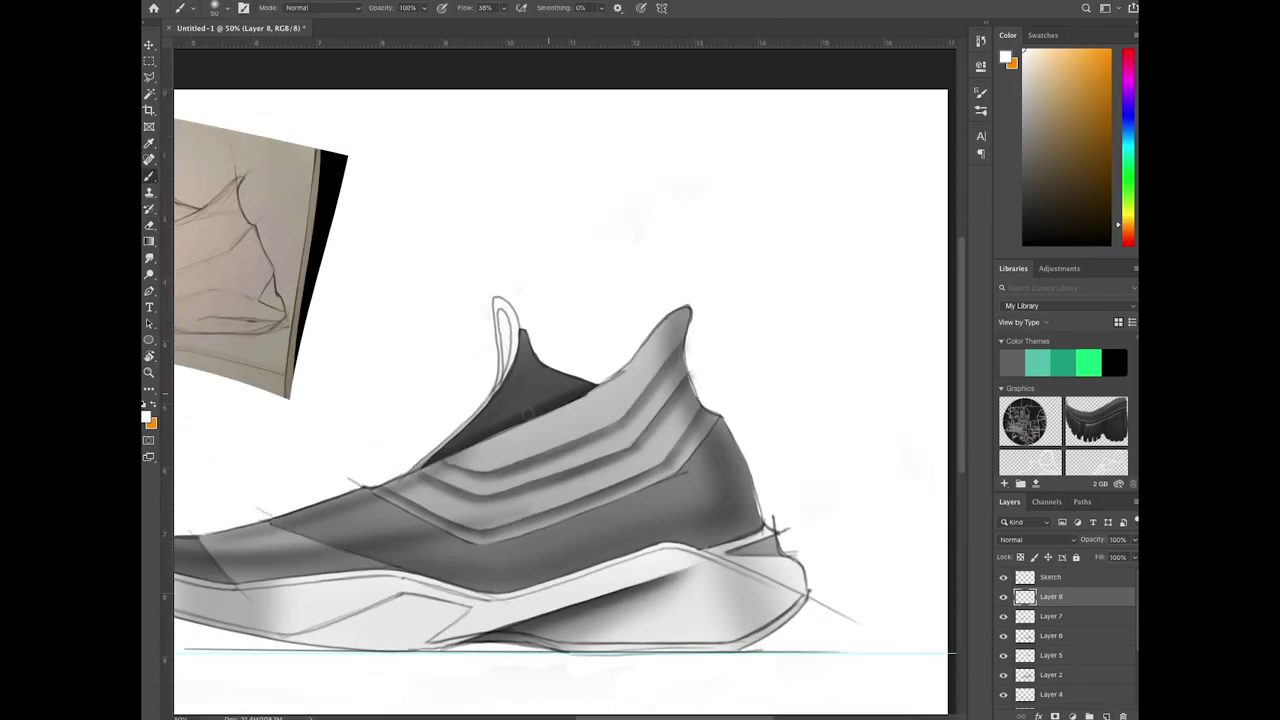
pyautogui.moveTo(489, 467); pyautogui.dragTo(471, 466)
pyautogui.moveTo(626, 413); pyautogui.dragTo(680, 346)
pyautogui.moveTo(488, 497)
pyautogui.mouseDown()
pyautogui.moveTo(620, 454)
pyautogui.moveTo(681, 384)
pyautogui.mouseUp()
pyautogui.moveTo(435, 479)
pyautogui.mouseDown()
pyautogui.moveTo(488, 498)
pyautogui.moveTo(674, 431)
pyautogui.moveTo(659, 462)
pyautogui.mouseUp()
pyautogui.moveTo(478, 524)
pyautogui.mouseDown()
pyautogui.moveTo(415, 501)
pyautogui.moveTo(475, 526)
pyautogui.moveTo(645, 477)
pyautogui.mouseUp()
# Step: Erase the white highlights where they cross the ridge lines of the side panel
pyautogui.press('e')
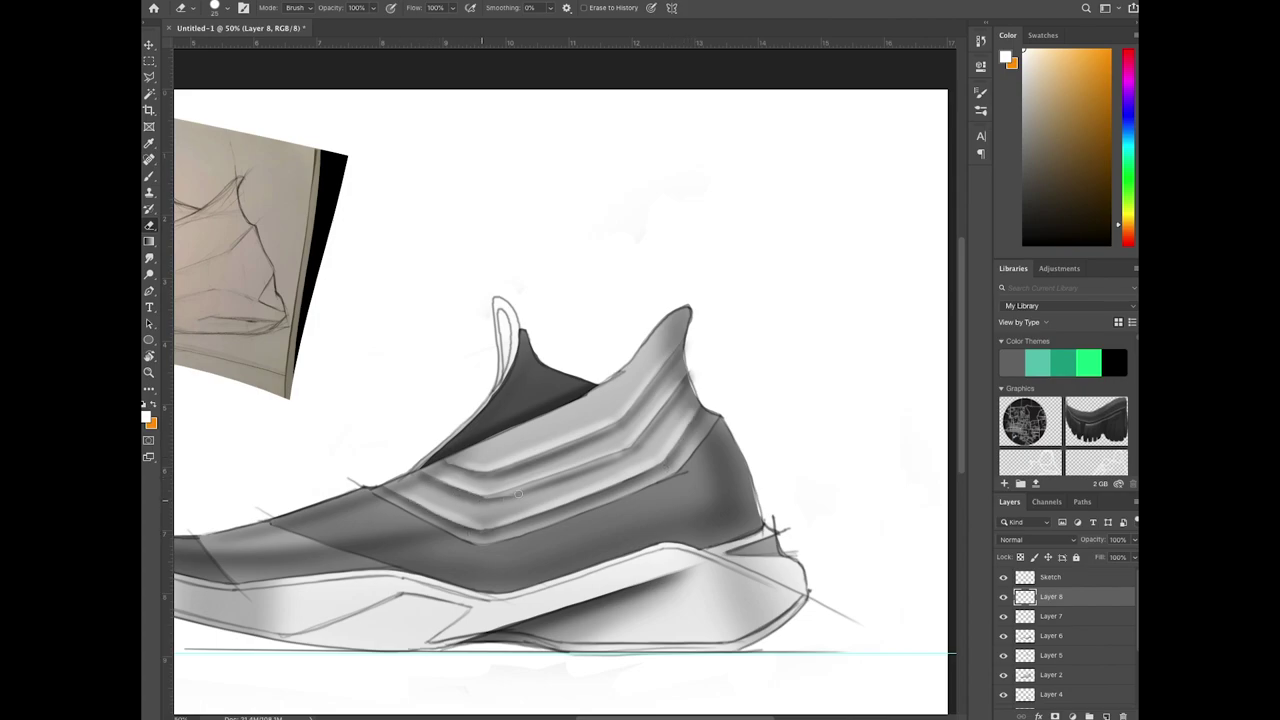
pyautogui.moveTo(517, 494); pyautogui.dragTo(615, 458)
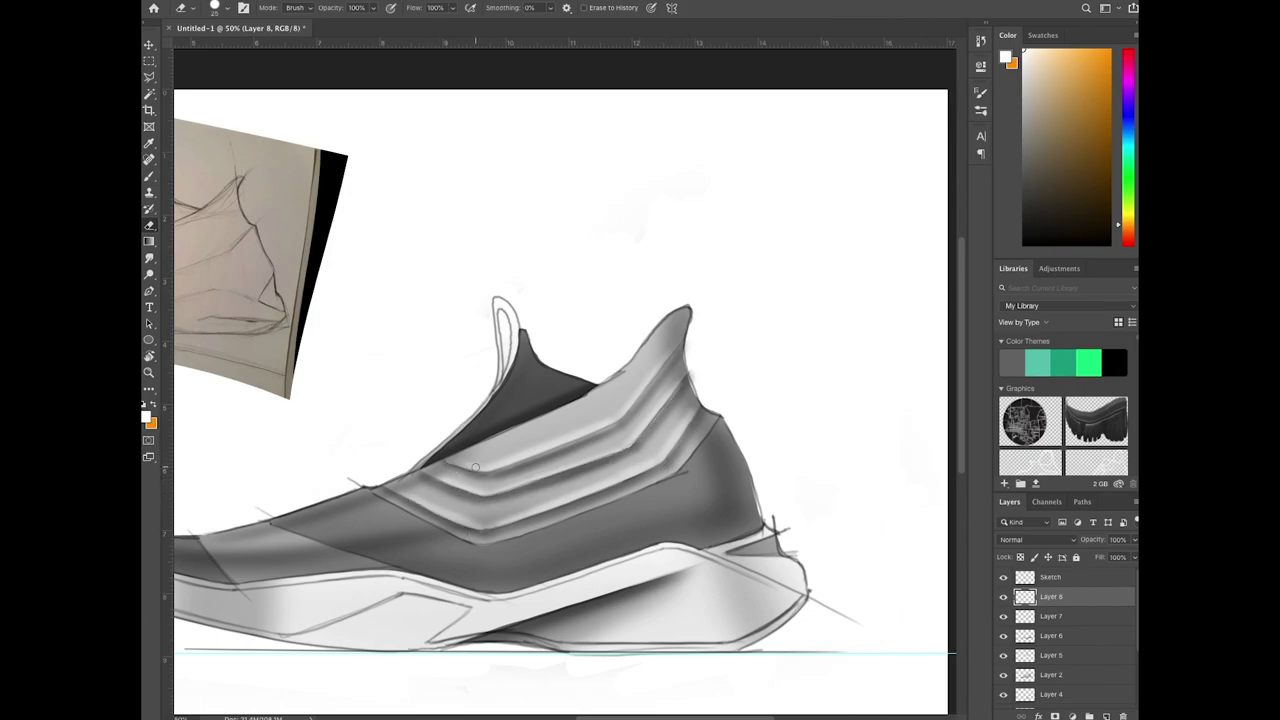
pyautogui.press('r')
pyautogui.click(801, 463)
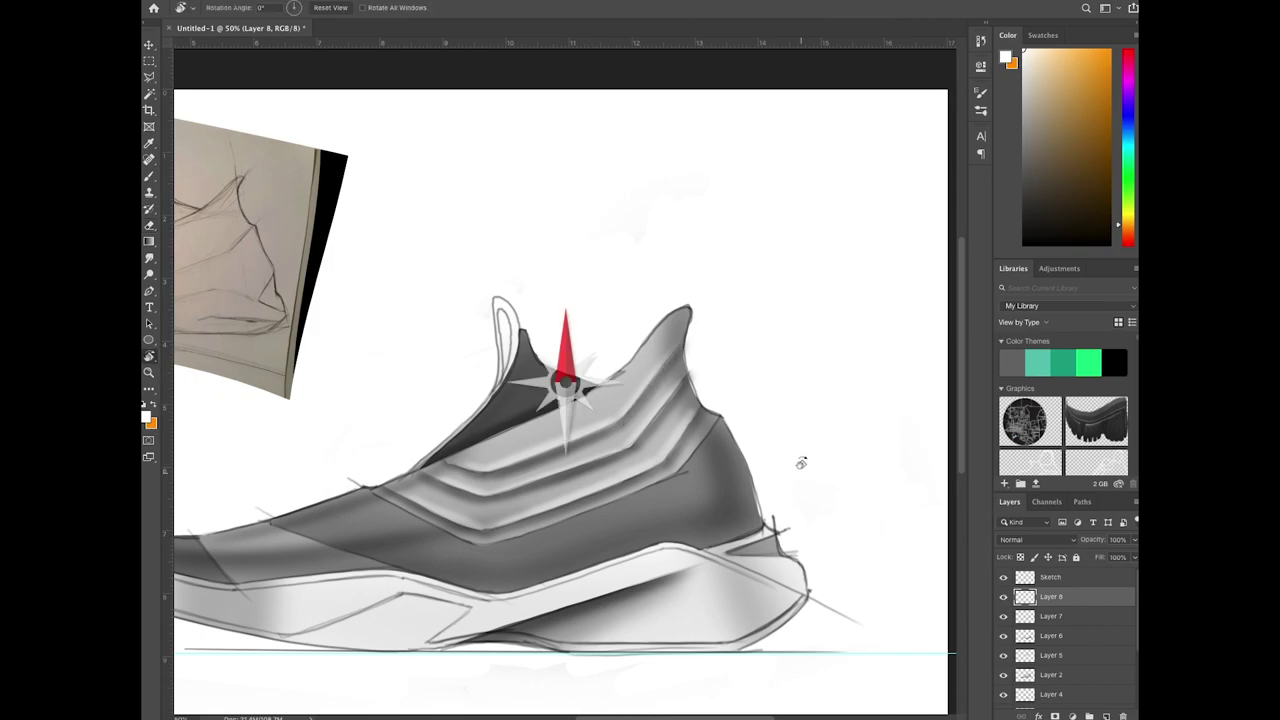
pyautogui.hotkey('ctrl', '-')
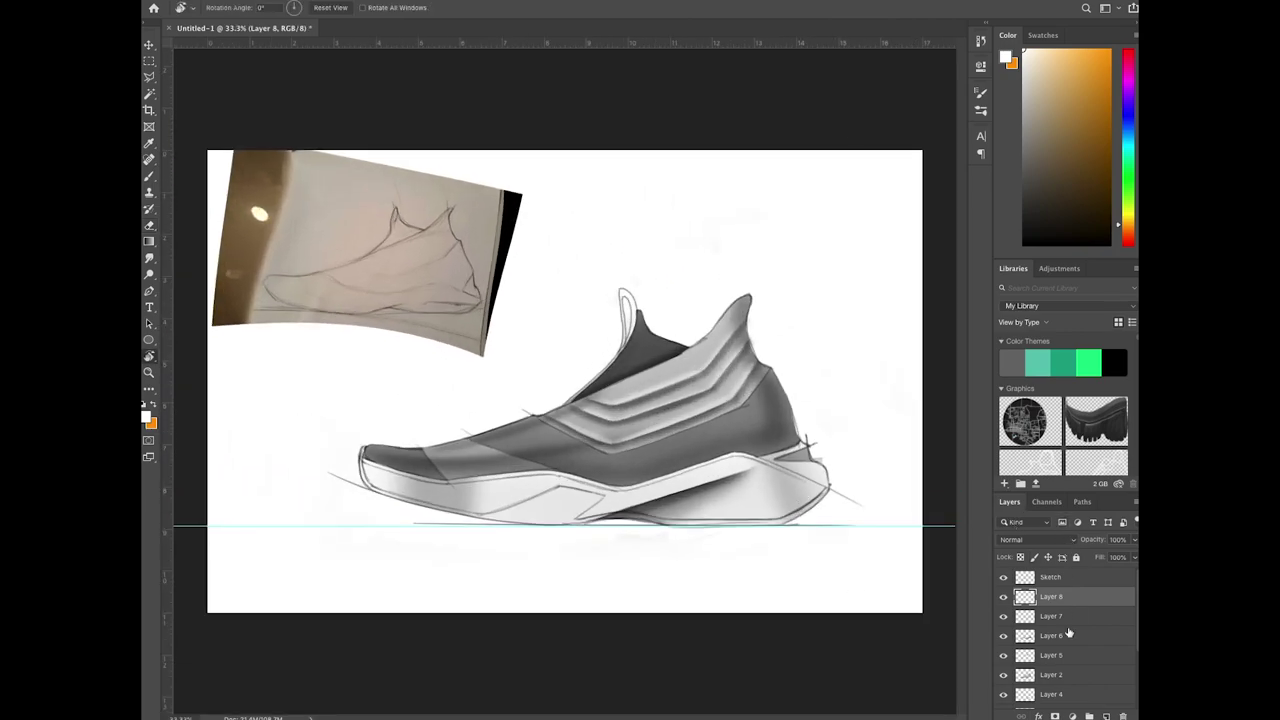
# Step: Add a new layer above the sketch photo layers and below the shoe layers, and fill it with a medium grey
pyautogui.scroll(-5, 1069, 634)
pyautogui.click(1072, 662)
pyautogui.click(1106, 716)
pyautogui.click(147, 417)
pyautogui.click(398, 380)
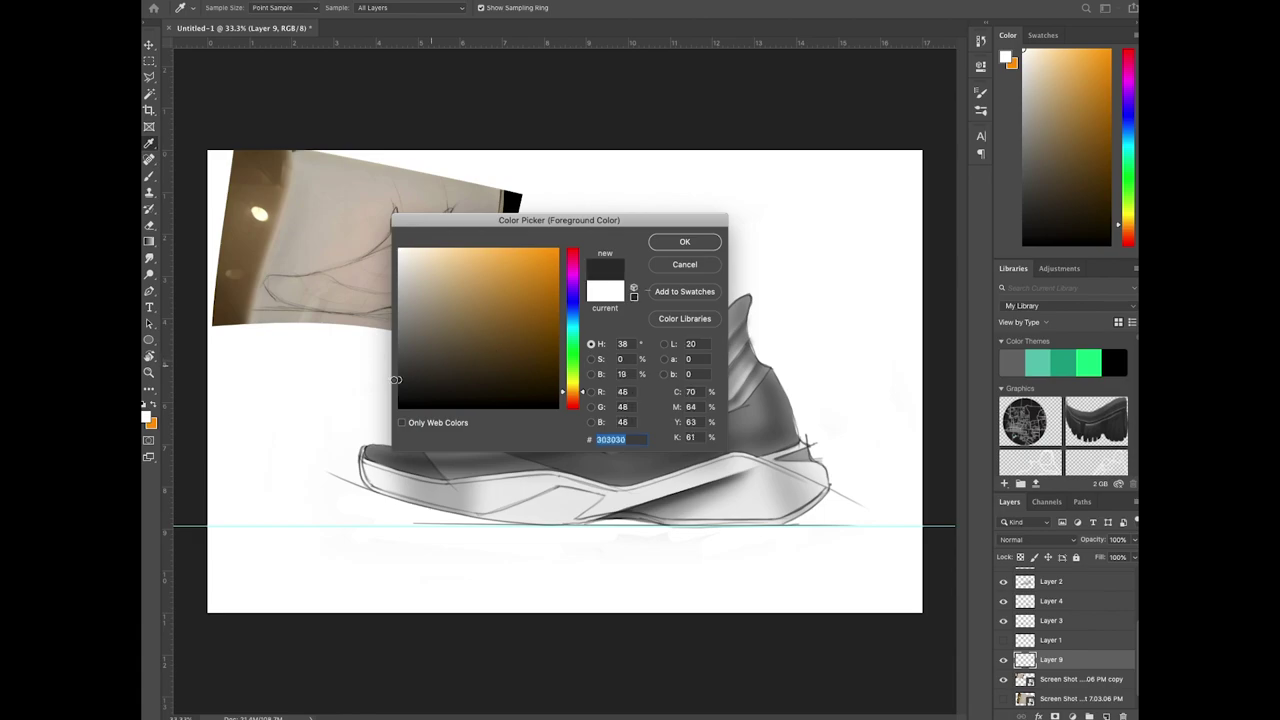
pyautogui.moveTo(397, 380); pyautogui.dragTo(363, 337)
pyautogui.click(683, 242)
pyautogui.hotkey('alt', 'BackSpace')
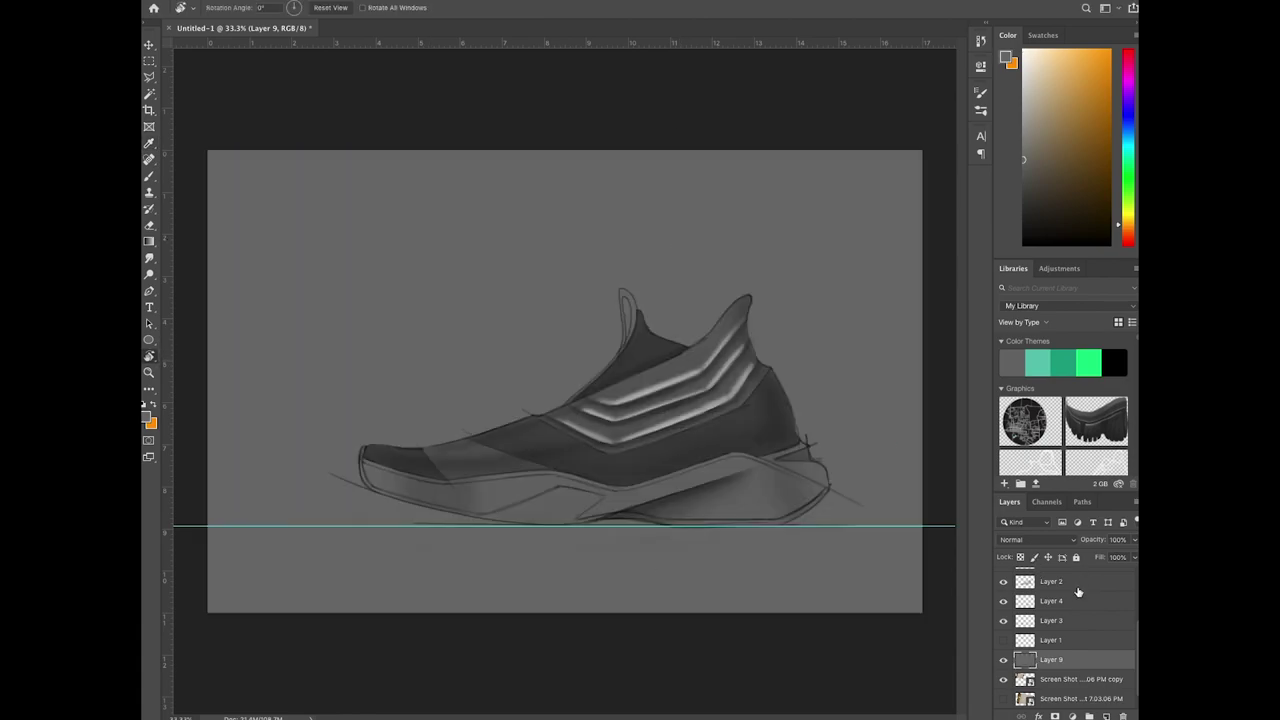
# Step: Erase the grey background fill along the midsole's toe tip and around its heel edge to expose the white beneath
pyautogui.click(1004, 661)
pyautogui.click(1004, 661)
pyautogui.press('e')
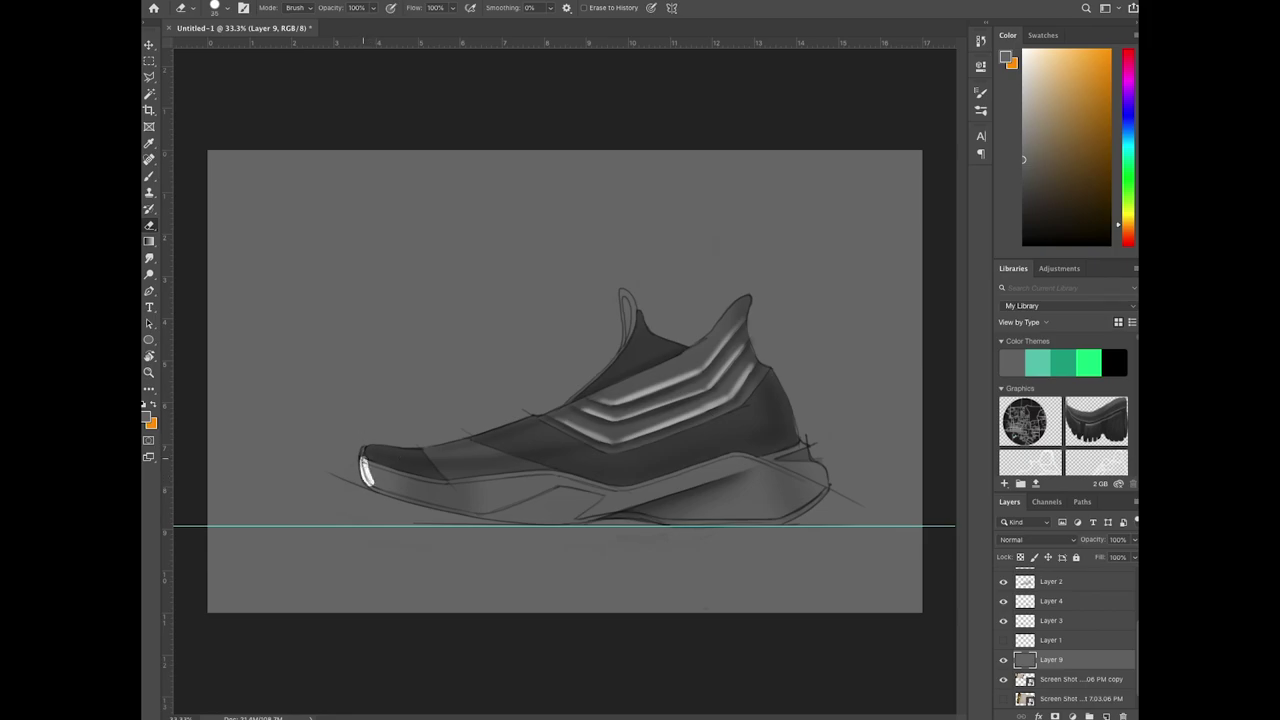
pyautogui.press('r')
pyautogui.moveTo(706, 500)
pyautogui.mouseDown()
pyautogui.moveTo(394, 449)
pyautogui.moveTo(350, 318)
pyautogui.mouseUp()
pyautogui.press('e')
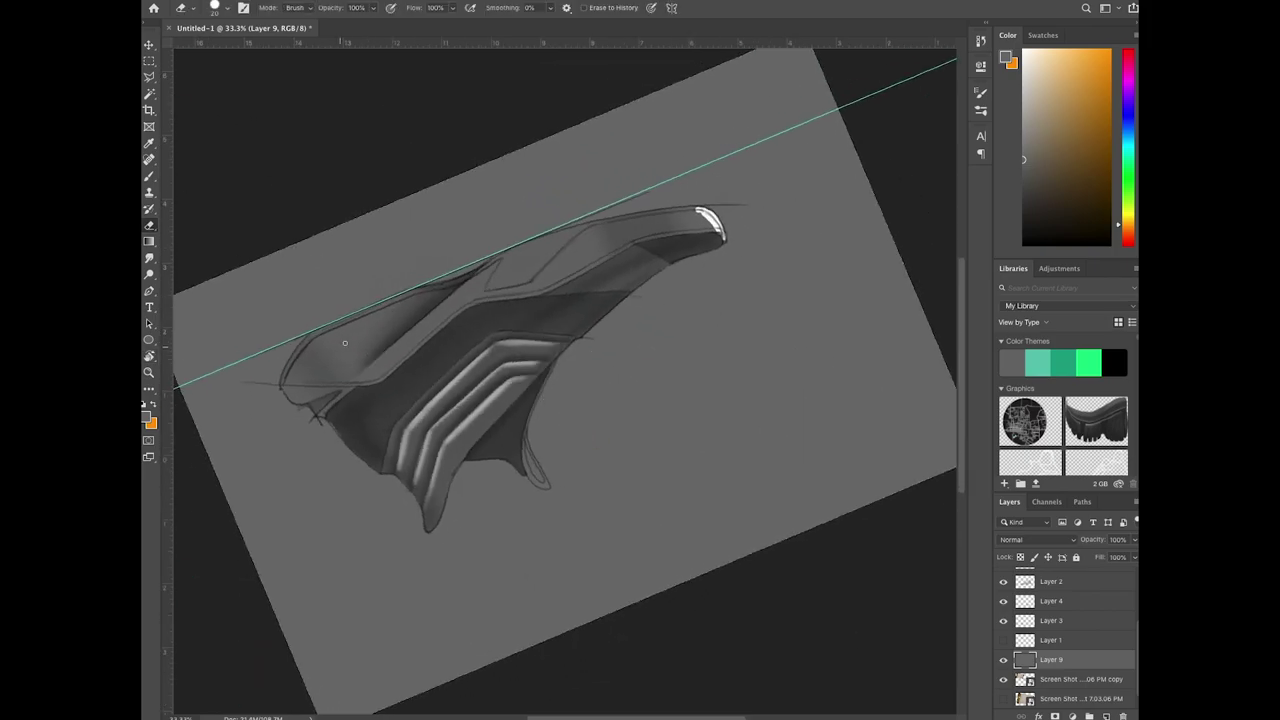
pyautogui.press('super+=')
pyautogui.moveTo(446, 363); pyautogui.dragTo(543, 482)
pyautogui.moveTo(240, 501)
pyautogui.mouseDown()
pyautogui.moveTo(292, 543)
pyautogui.moveTo(252, 472)
pyautogui.moveTo(285, 428)
pyautogui.moveTo(460, 358)
pyautogui.moveTo(268, 455)
pyautogui.mouseUp()
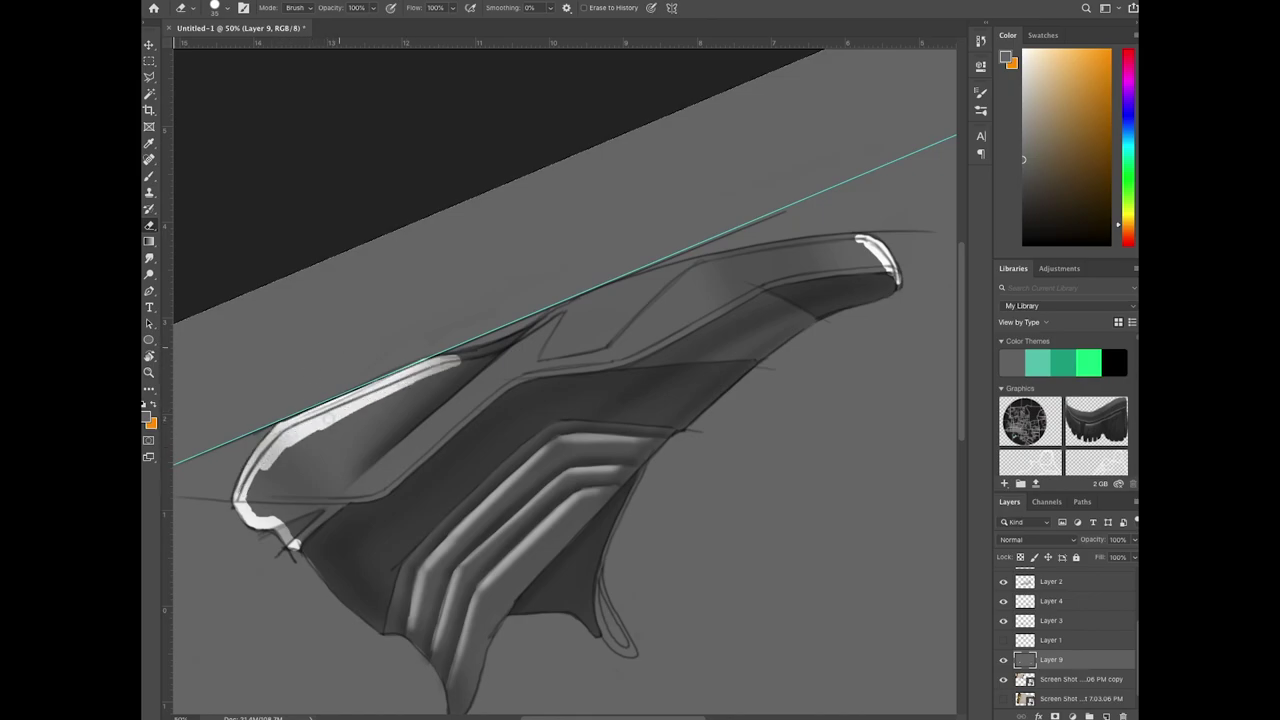
# Step: Erase the remaining grey fill across the whole midsole up to its outlines, keeping the shading on the layers above
pyautogui.moveTo(295, 541); pyautogui.dragTo(518, 372)
pyautogui.moveTo(462, 422)
pyautogui.mouseDown()
pyautogui.moveTo(526, 370)
pyautogui.moveTo(636, 352)
pyautogui.mouseUp()
pyautogui.press('super+z')
pyautogui.moveTo(582, 507); pyautogui.dragTo(474, 606)
pyautogui.moveTo(529, 450)
pyautogui.mouseDown()
pyautogui.moveTo(663, 379)
pyautogui.moveTo(772, 363)
pyautogui.mouseUp()
pyautogui.moveTo(426, 418); pyautogui.dragTo(514, 409)
pyautogui.moveTo(440, 452)
pyautogui.mouseDown()
pyautogui.moveTo(630, 366)
pyautogui.moveTo(790, 330)
pyautogui.moveTo(845, 332)
pyautogui.mouseUp()
pyautogui.moveTo(246, 555)
pyautogui.mouseDown()
pyautogui.moveTo(252, 598)
pyautogui.moveTo(286, 606)
pyautogui.moveTo(472, 467)
pyautogui.moveTo(269, 547)
pyautogui.moveTo(405, 475)
pyautogui.moveTo(570, 428)
pyautogui.moveTo(680, 372)
pyautogui.moveTo(850, 344)
pyautogui.mouseUp()
pyautogui.press(']')
pyautogui.press('r')
pyautogui.moveTo(690, 448)
pyautogui.mouseDown()
pyautogui.moveTo(883, 303)
pyautogui.moveTo(455, 245)
pyautogui.mouseUp()
pyautogui.press('space')
pyautogui.moveTo(708, 455); pyautogui.dragTo(665, 568)
pyautogui.hotkey('ctrl', '-')
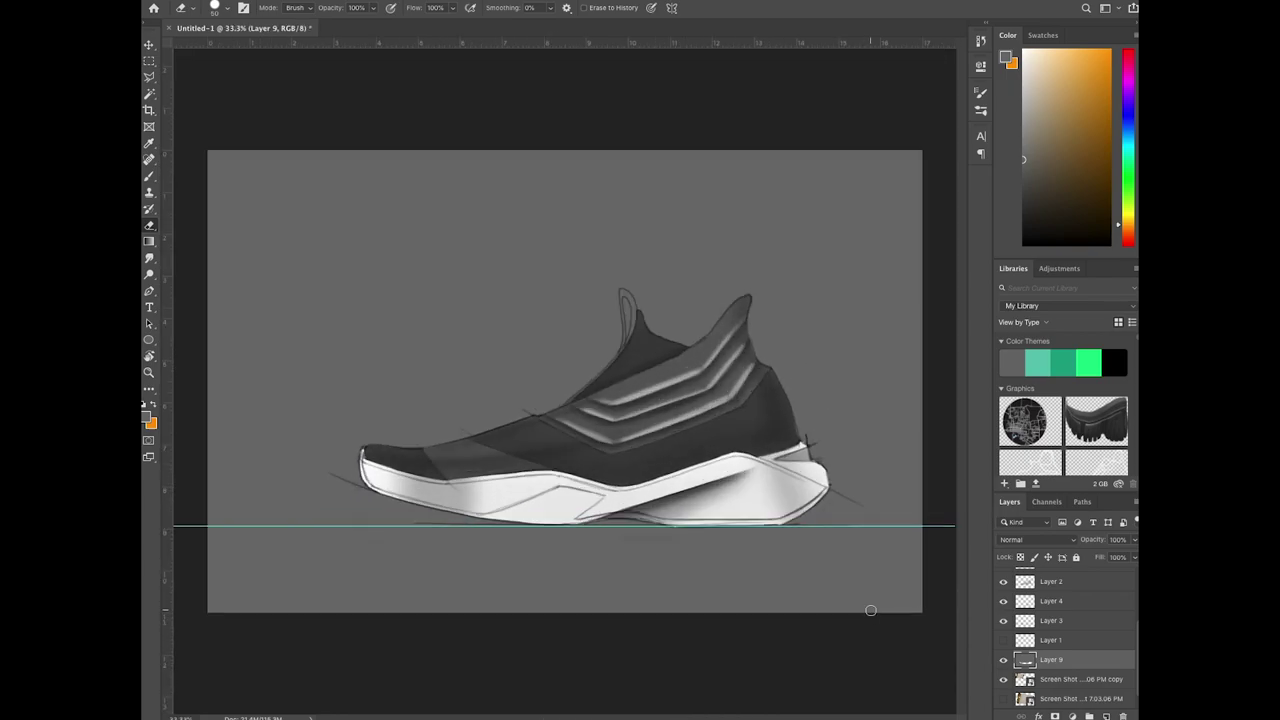
# Step: Add a new layer and set the foreground colour to a bright turquoise for brush painting
pyautogui.click(1106, 716)
pyautogui.click(147, 418)
pyautogui.click(573, 329)
pyautogui.click(533, 294)
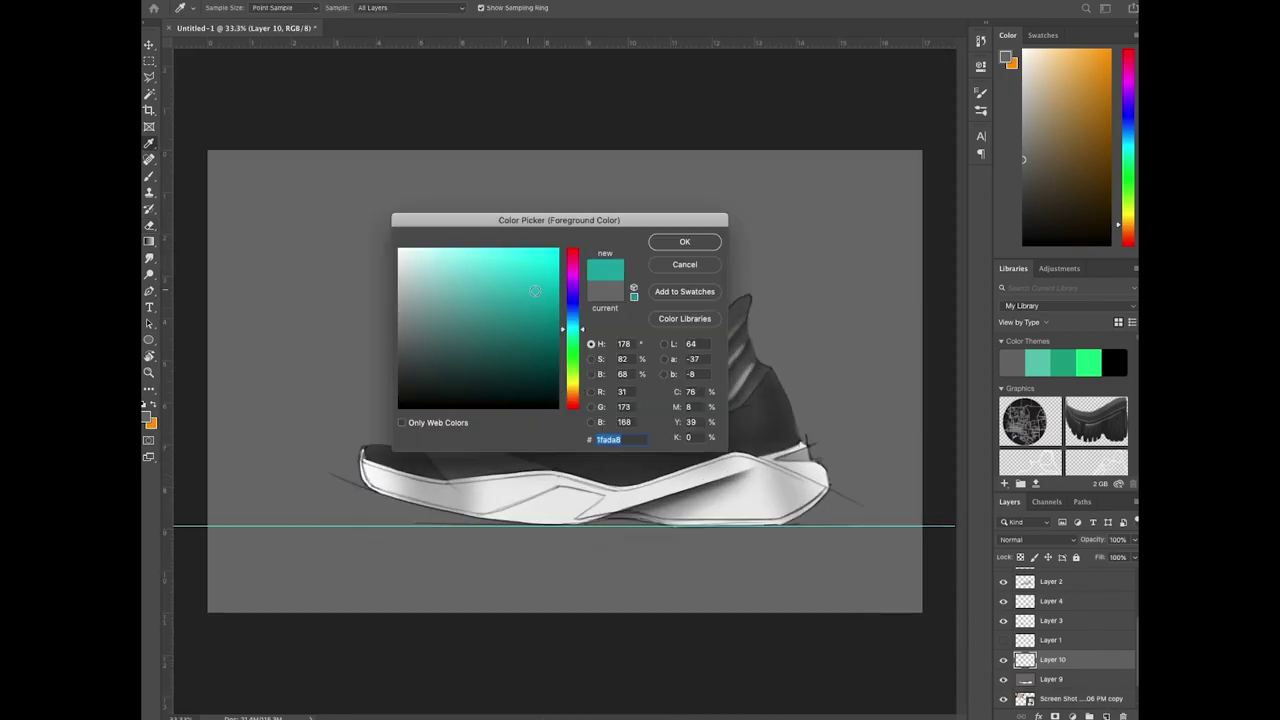
pyautogui.click(521, 272)
pyautogui.press('Return')
pyautogui.press('b')
pyautogui.hotkey('ctrl', '+')
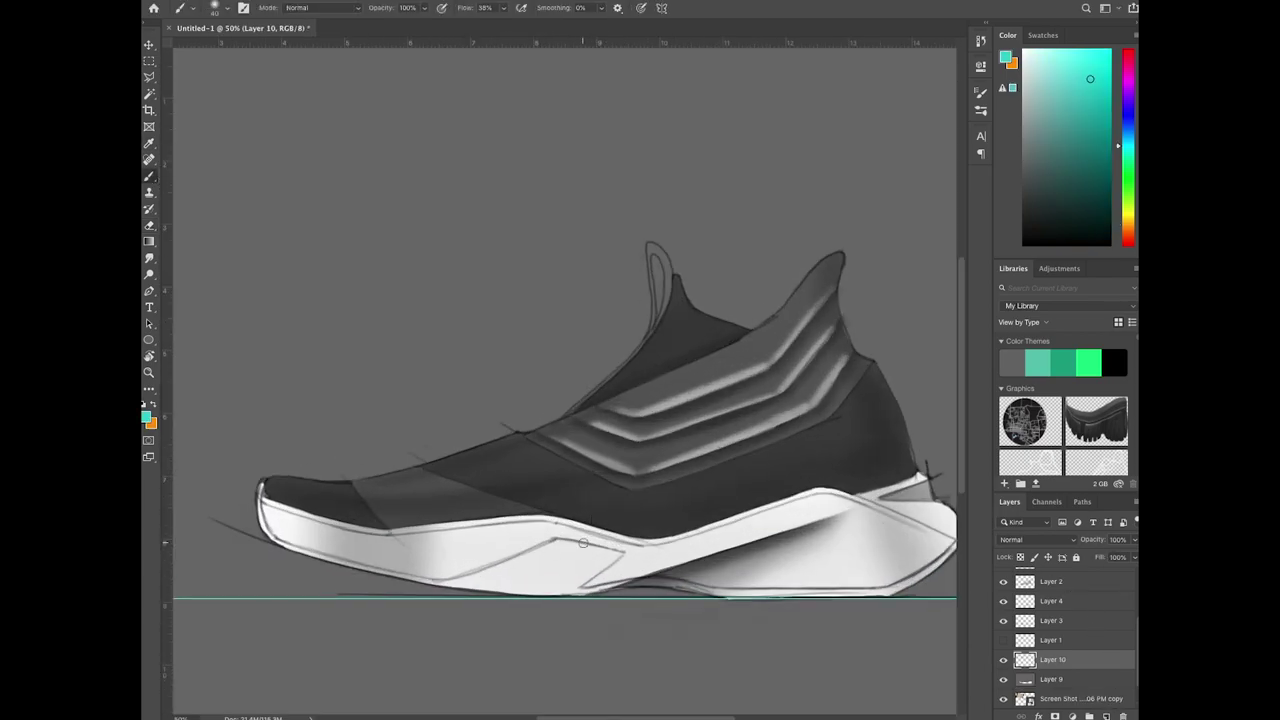
# Step: Move the new empty layer up the stack to just below the Sketch layer
pyautogui.hotkey('ctrl', ']')
pyautogui.hotkey('ctrl', ']')
pyautogui.hotkey('ctrl', ']')
pyautogui.hotkey('ctrl', ']')
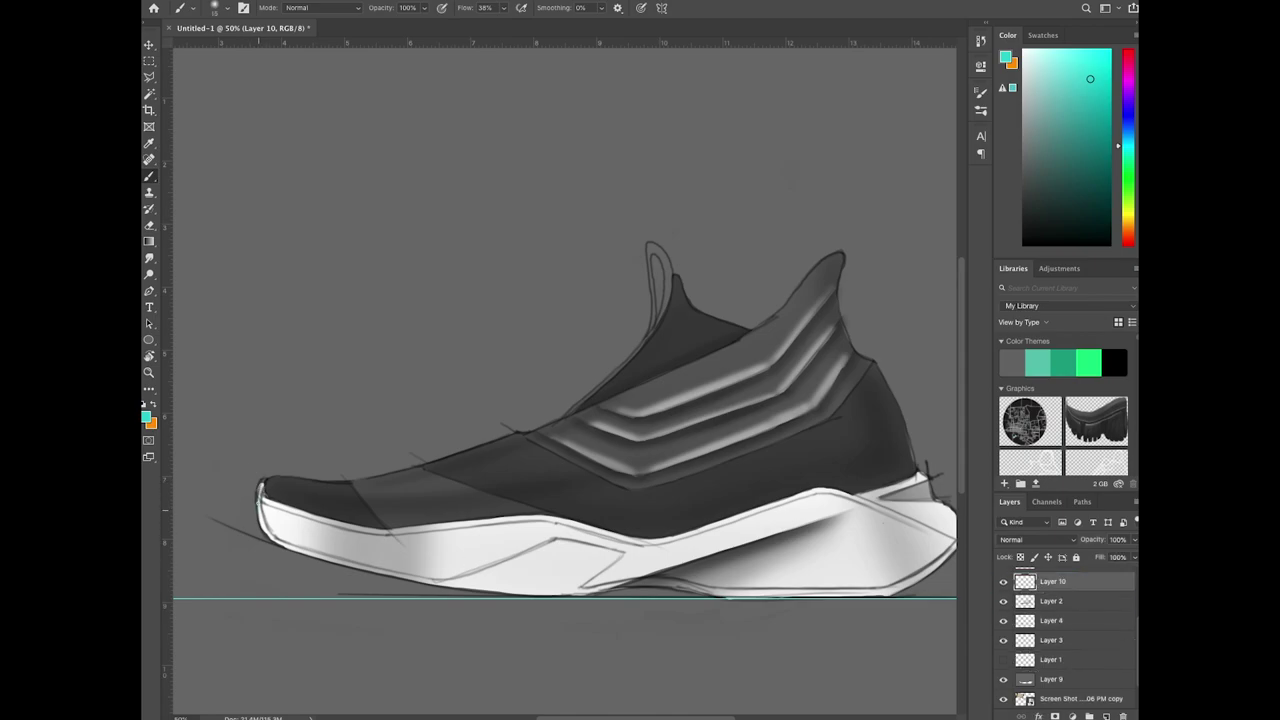
pyautogui.hotkey('ctrl', ']')
pyautogui.hotkey('ctrl', ']')
pyautogui.hotkey('ctrl', ']')
pyautogui.hotkey('ctrl', ']')
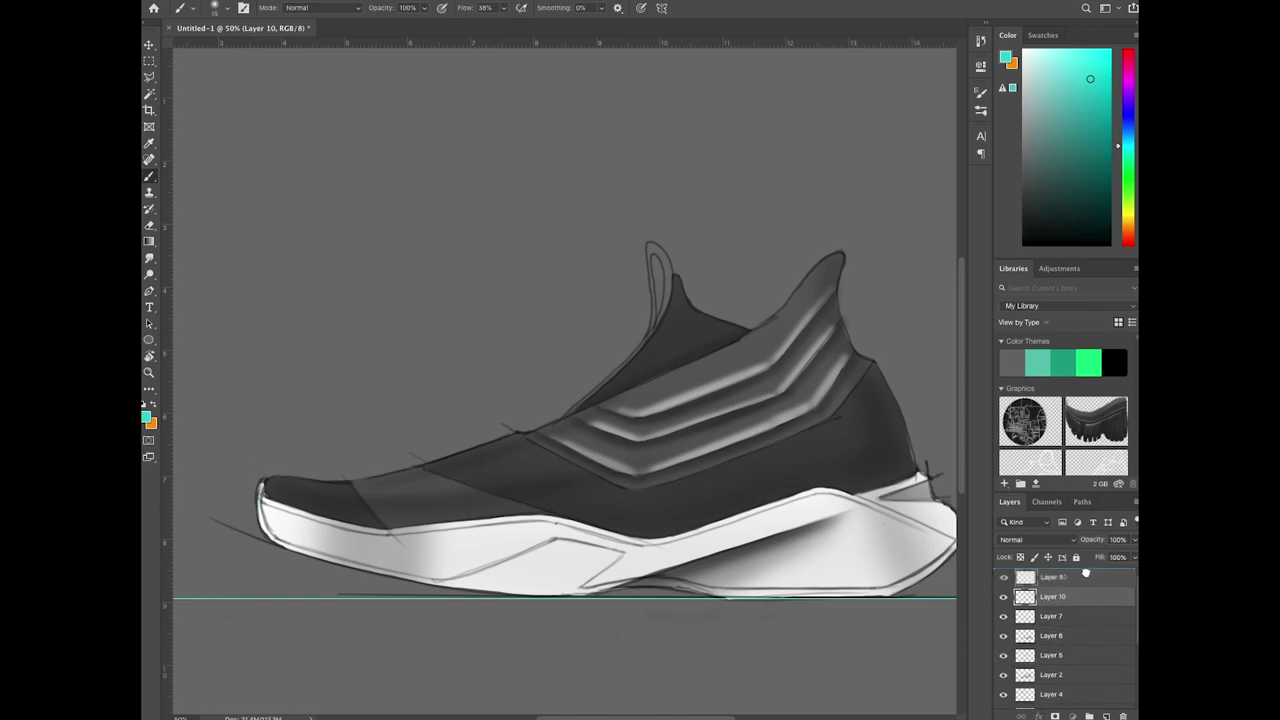
# Step: Paint a turquoise outsole strip with a hard 15 px brush around the toe, along the sole's bottom edge and up the heel
pyautogui.click(227, 8)
pyautogui.click(263, 170)
pyautogui.click(260, 487)
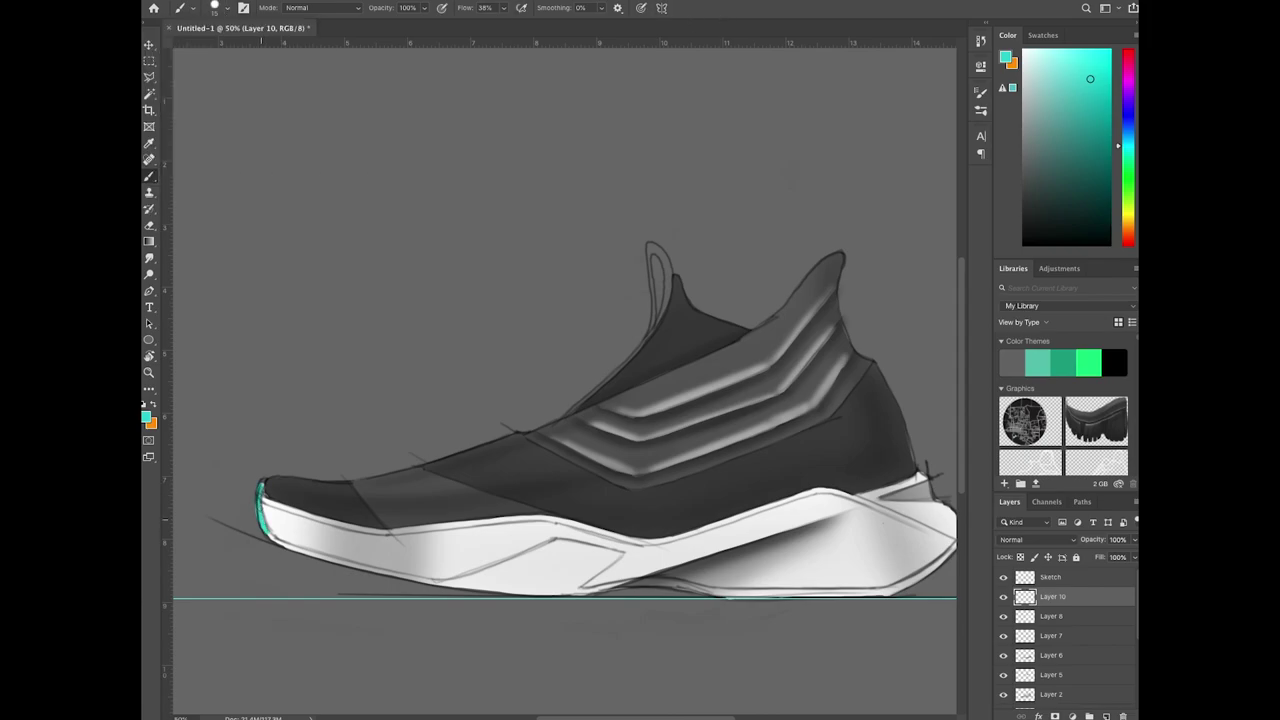
pyautogui.press('r')
pyautogui.moveTo(565, 560)
pyautogui.mouseDown()
pyautogui.moveTo(390, 415)
pyautogui.moveTo(475, 228)
pyautogui.mouseUp()
pyautogui.moveTo(359, 382); pyautogui.dragTo(489, 480)
pyautogui.press('b')
pyautogui.moveTo(311, 471); pyautogui.dragTo(280, 540)
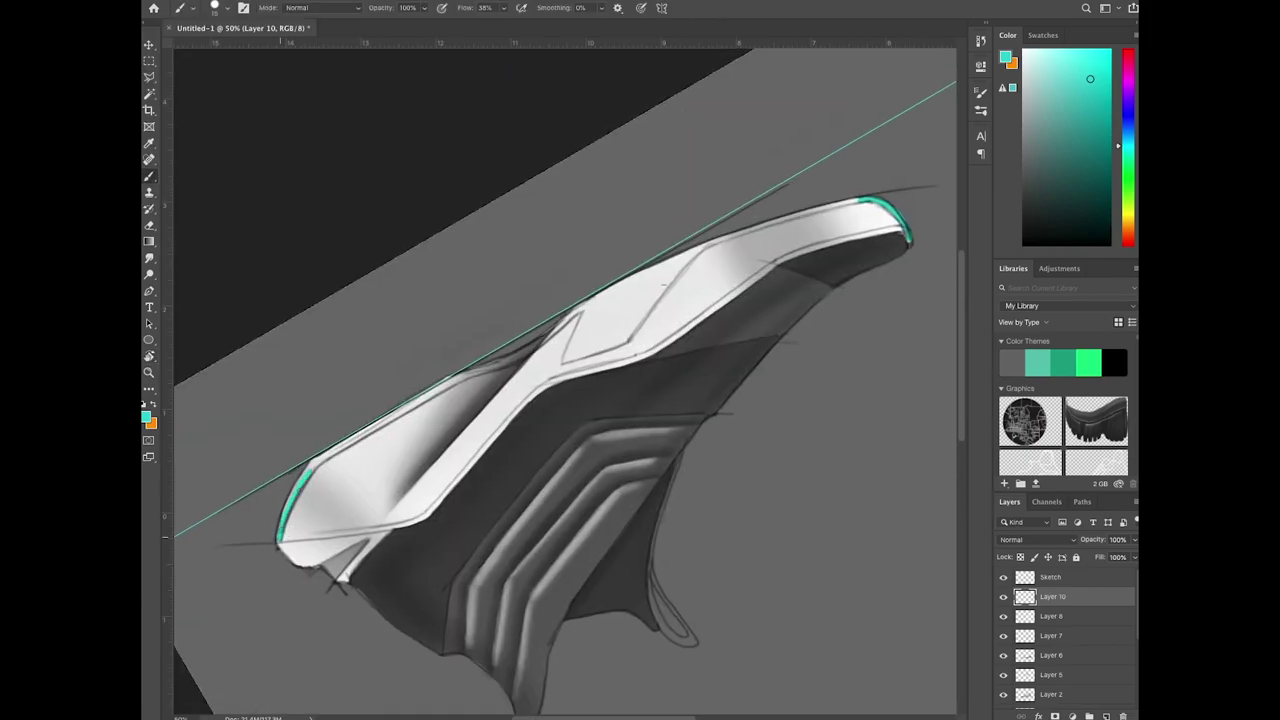
pyautogui.moveTo(314, 460)
pyautogui.mouseDown()
pyautogui.moveTo(534, 348)
pyautogui.moveTo(582, 307)
pyautogui.mouseUp()
pyautogui.moveTo(682, 309); pyautogui.dragTo(504, 475)
pyautogui.moveTo(404, 476)
pyautogui.mouseDown()
pyautogui.moveTo(552, 403)
pyautogui.moveTo(682, 366)
pyautogui.moveTo(389, 523)
pyautogui.moveTo(435, 512)
pyautogui.mouseUp()
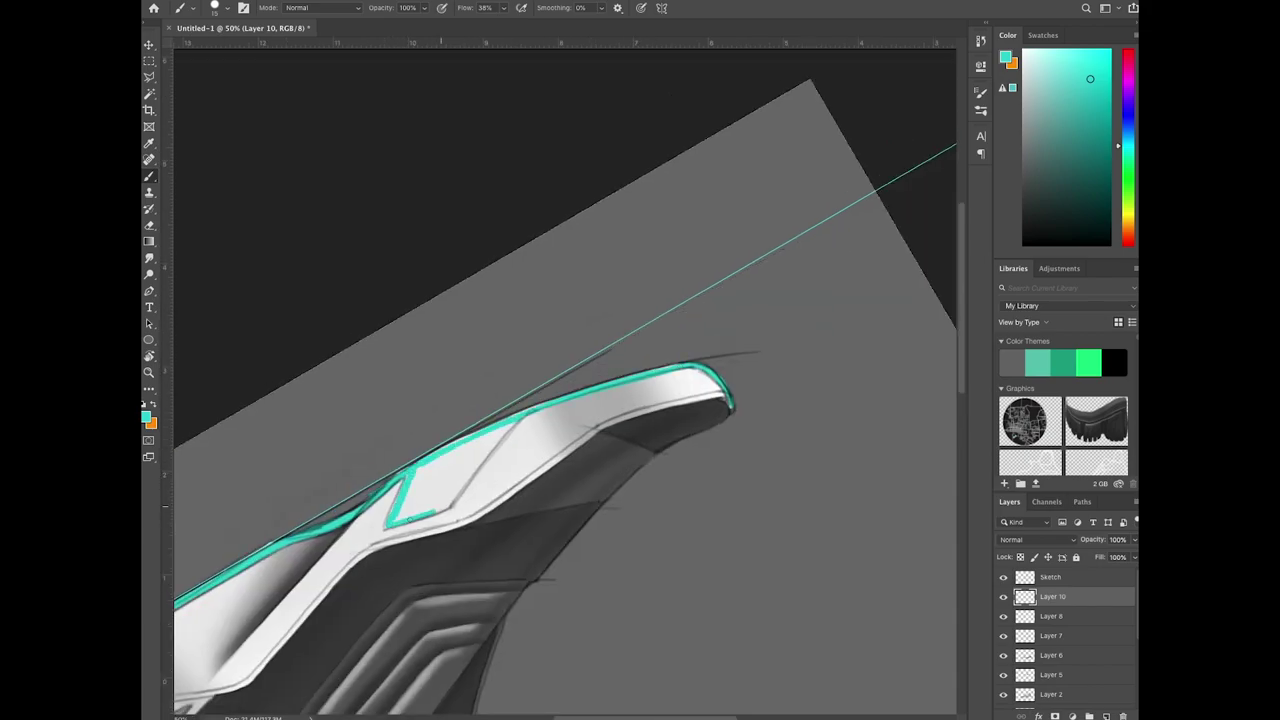
# Step: Outline the angular panel in the middle of the midsole in turquoise and fill it in with a larger brush
pyautogui.moveTo(487, 452); pyautogui.dragTo(516, 422)
pyautogui.press(']')
pyautogui.press(']')
pyautogui.press(']')
pyautogui.moveTo(414, 478)
pyautogui.mouseDown()
pyautogui.moveTo(418, 509)
pyautogui.moveTo(473, 459)
pyautogui.mouseUp()
# Step: Paint the tongue's pull loop and the edge line running down from it in turquoise
pyautogui.press('r')
pyautogui.moveTo(380, 479); pyautogui.dragTo(504, 644)
pyautogui.moveTo(360, 504); pyautogui.dragTo(403, 407)
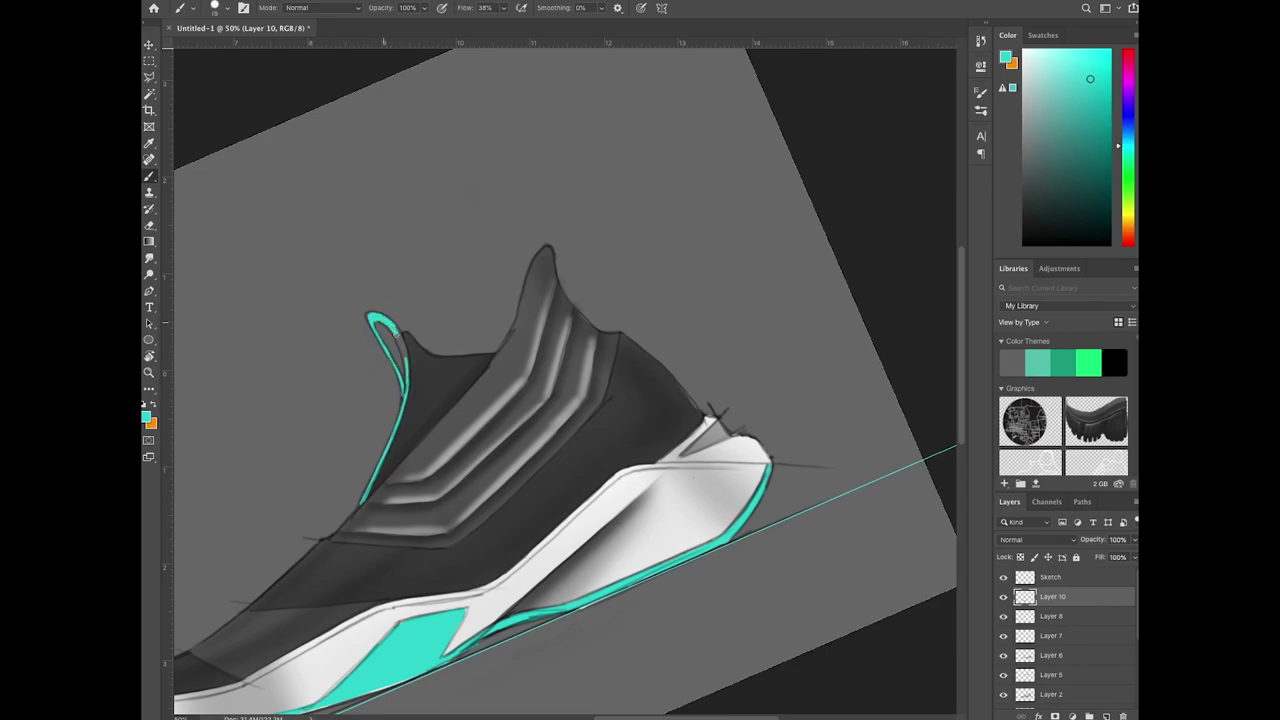
pyautogui.moveTo(396, 332); pyautogui.dragTo(406, 366)
pyautogui.press('r')
pyautogui.press('Escape')
pyautogui.press('super+minus')
pyautogui.press('super+minus')
pyautogui.press('super+plus')
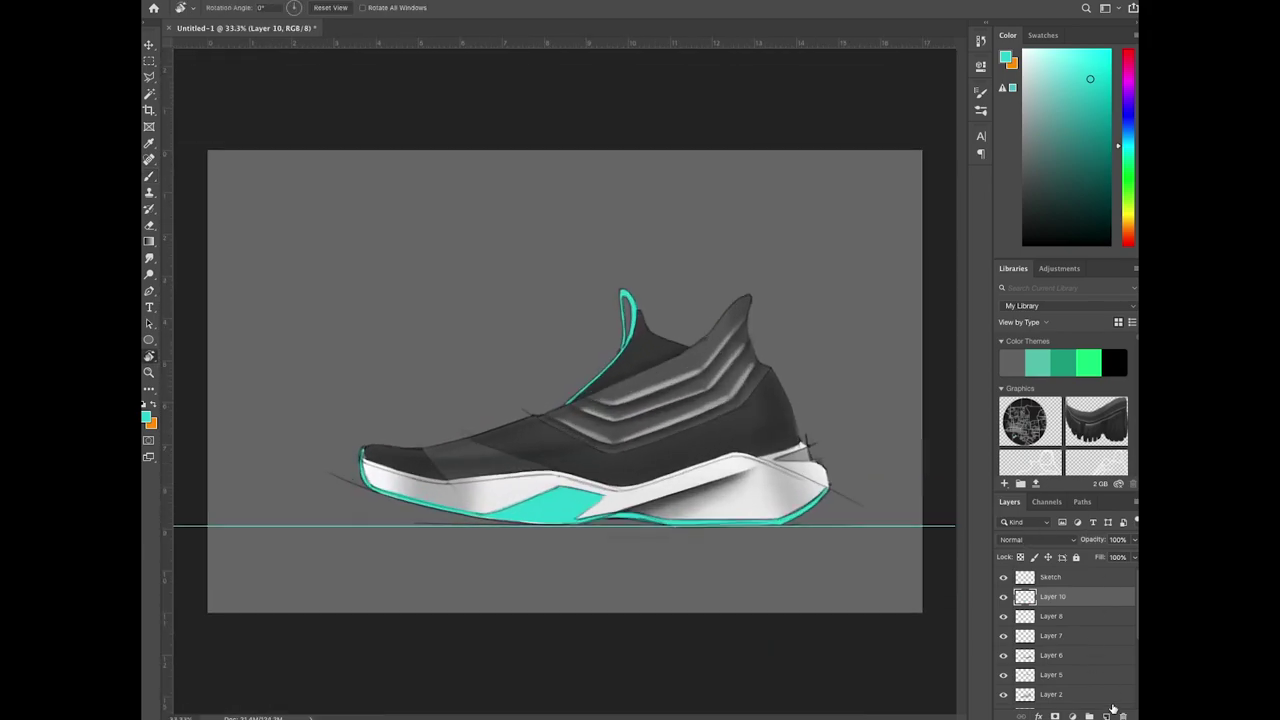
# Step: Add a new layer above the turquoise one, set the foreground colour to white, and choose a soft round brush
pyautogui.click(1107, 715)
pyautogui.click(146, 417)
pyautogui.click(399, 249)
pyautogui.press('Return')
pyautogui.click(228, 9)
pyautogui.scroll(-3, 286, 150)
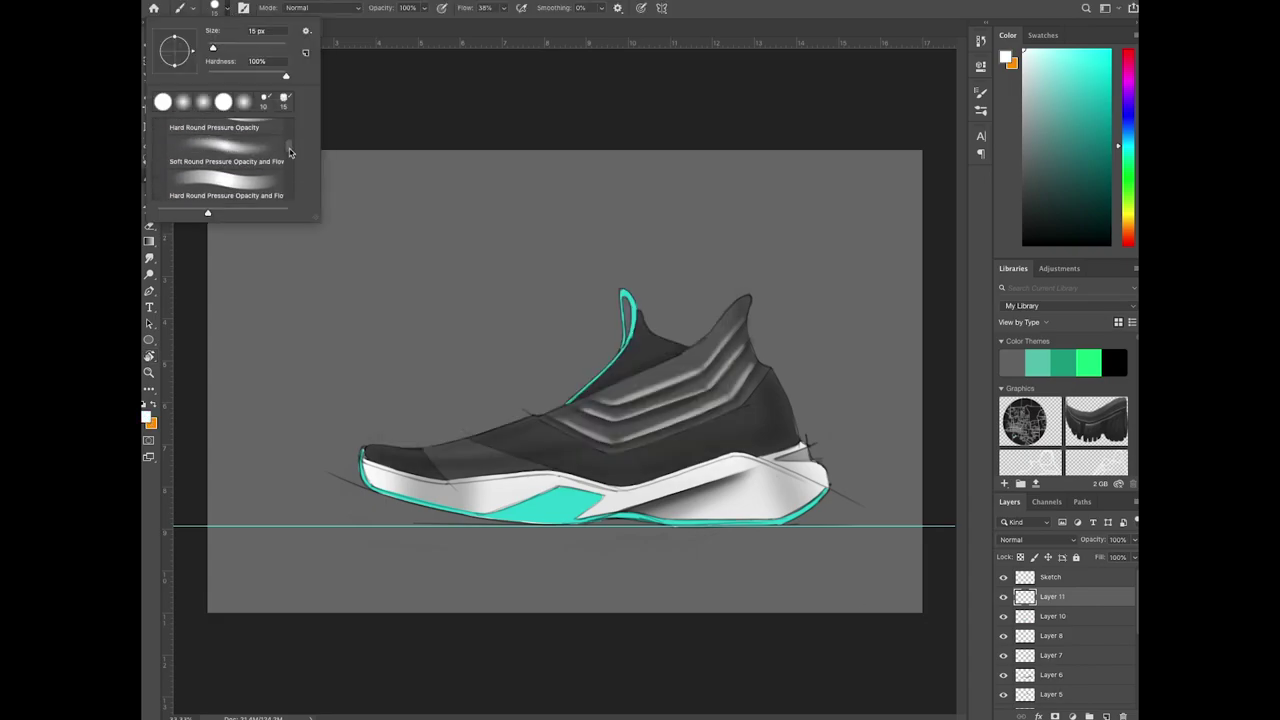
pyautogui.click(280, 152)
pyautogui.click(700, 14)
# Step: Brush soft white highlights over the forefoot, tongue and heel, and set the layer's blend mode to Overlay
pyautogui.moveTo(443, 455); pyautogui.dragTo(584, 411)
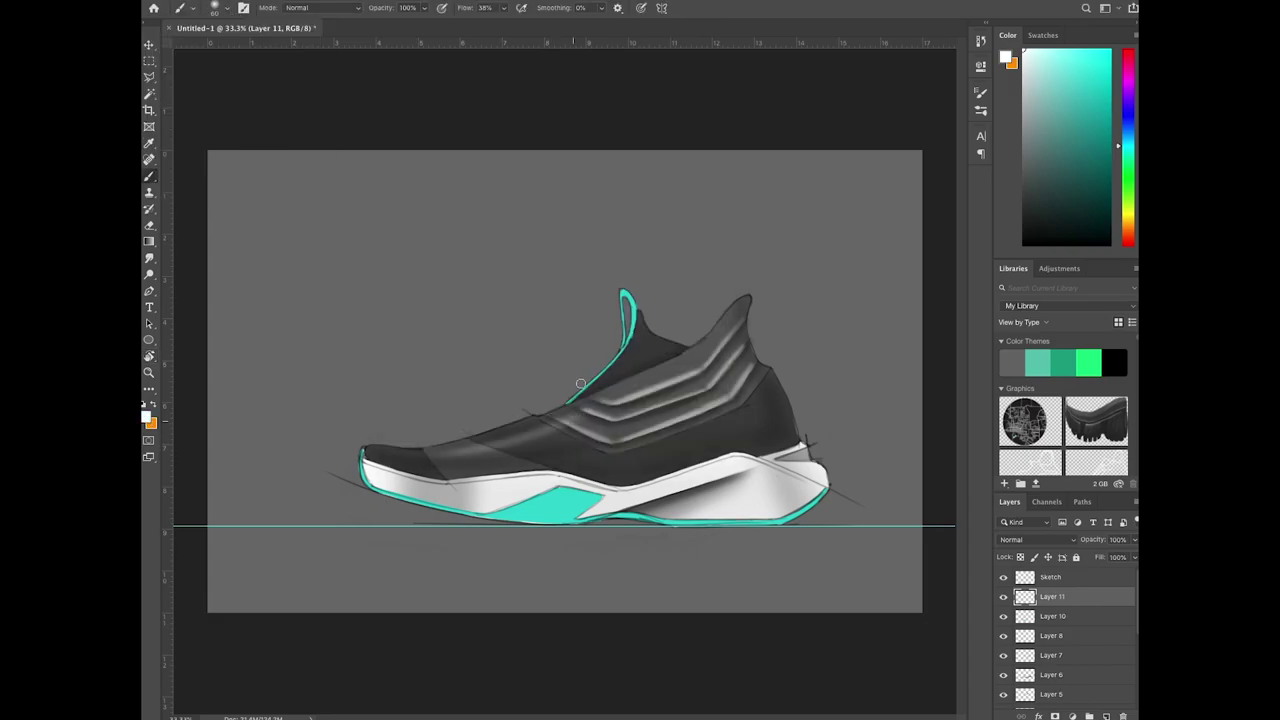
pyautogui.moveTo(643, 348); pyautogui.dragTo(616, 377)
pyautogui.press(']')
pyautogui.press(']')
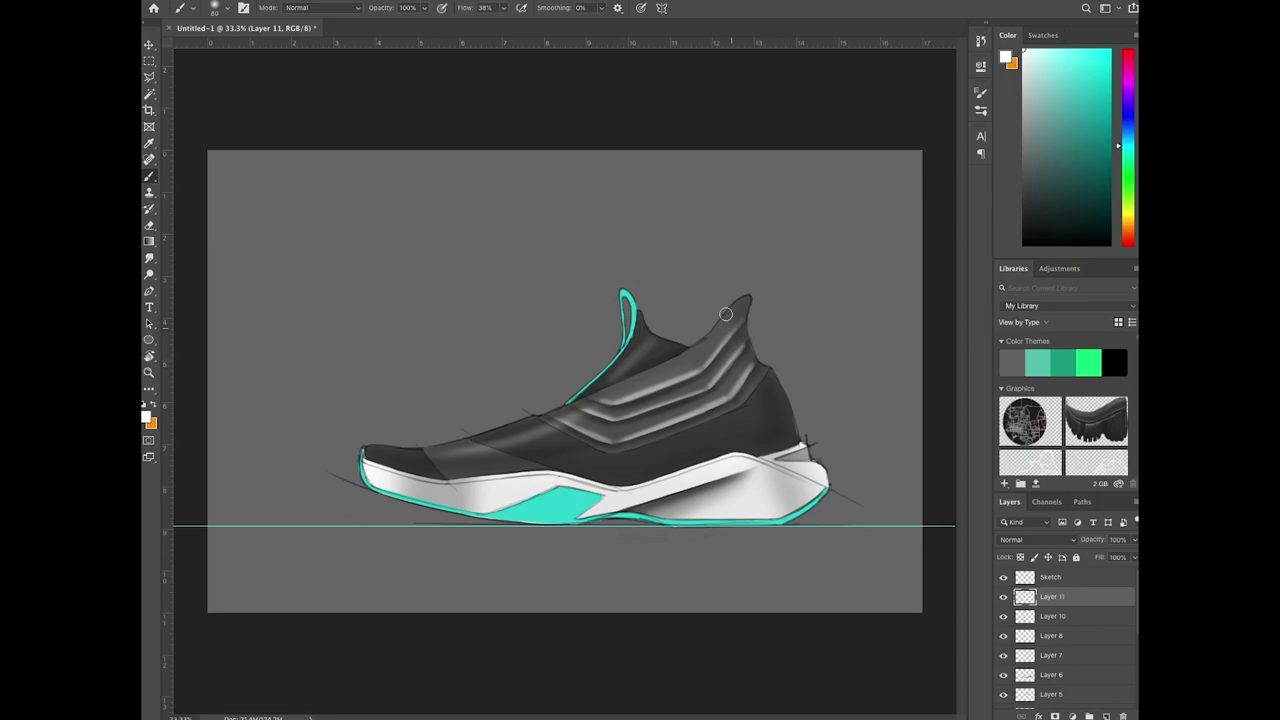
pyautogui.moveTo(761, 386); pyautogui.dragTo(774, 439)
pyautogui.click(1037, 539)
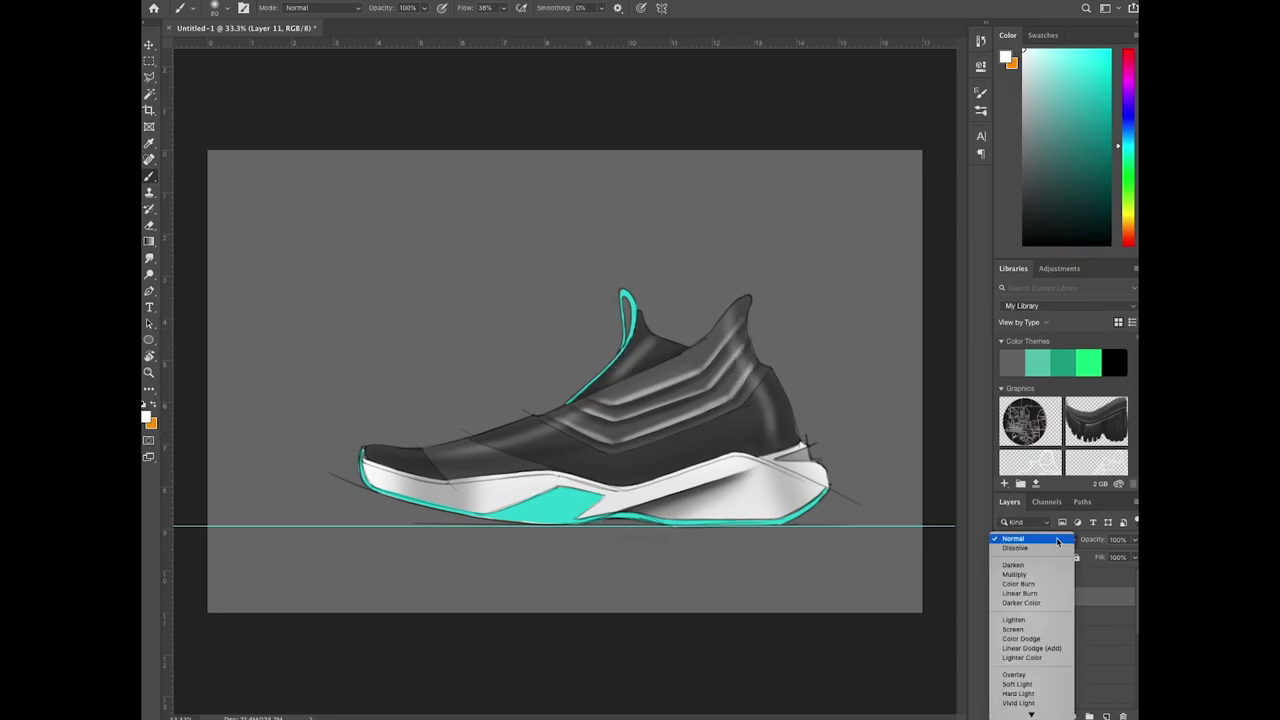
pyautogui.click(1030, 657)
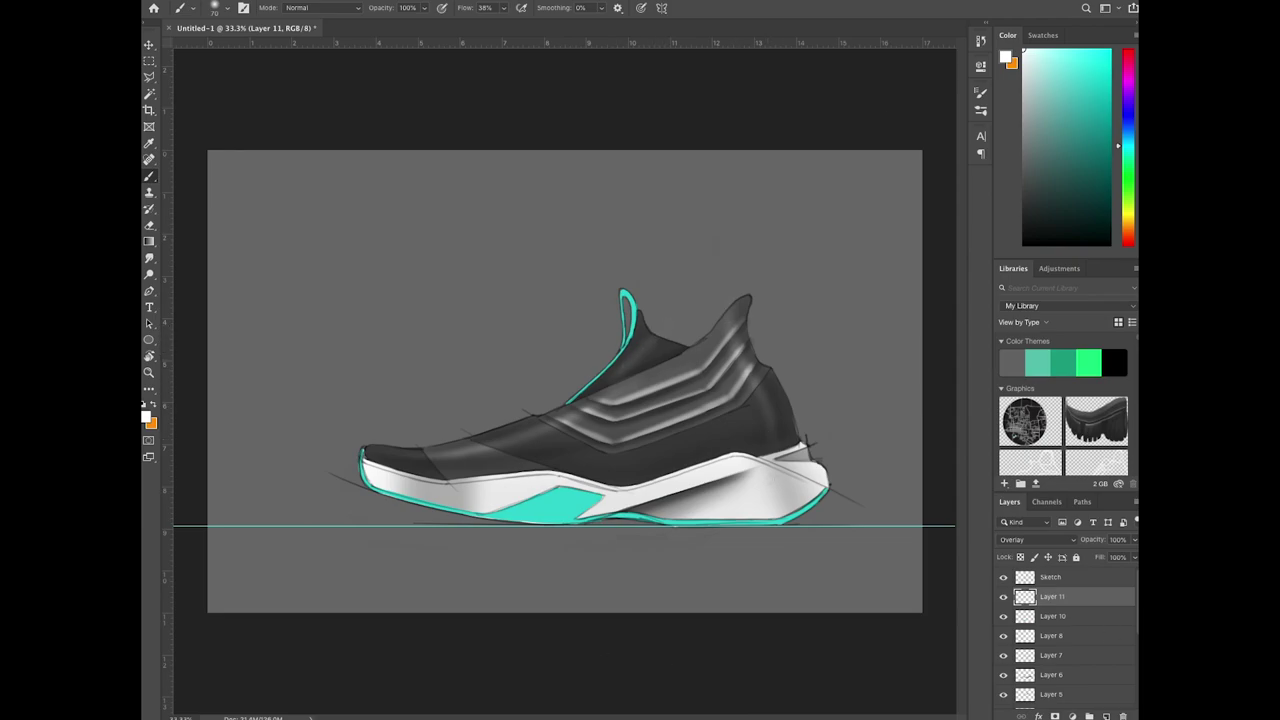
# Step: Add a new layer and paint thin white edge highlights along the midsole's upper edge from toe to heel
pyautogui.click(1106, 716)
pyautogui.hotkey('ctrl', '+')
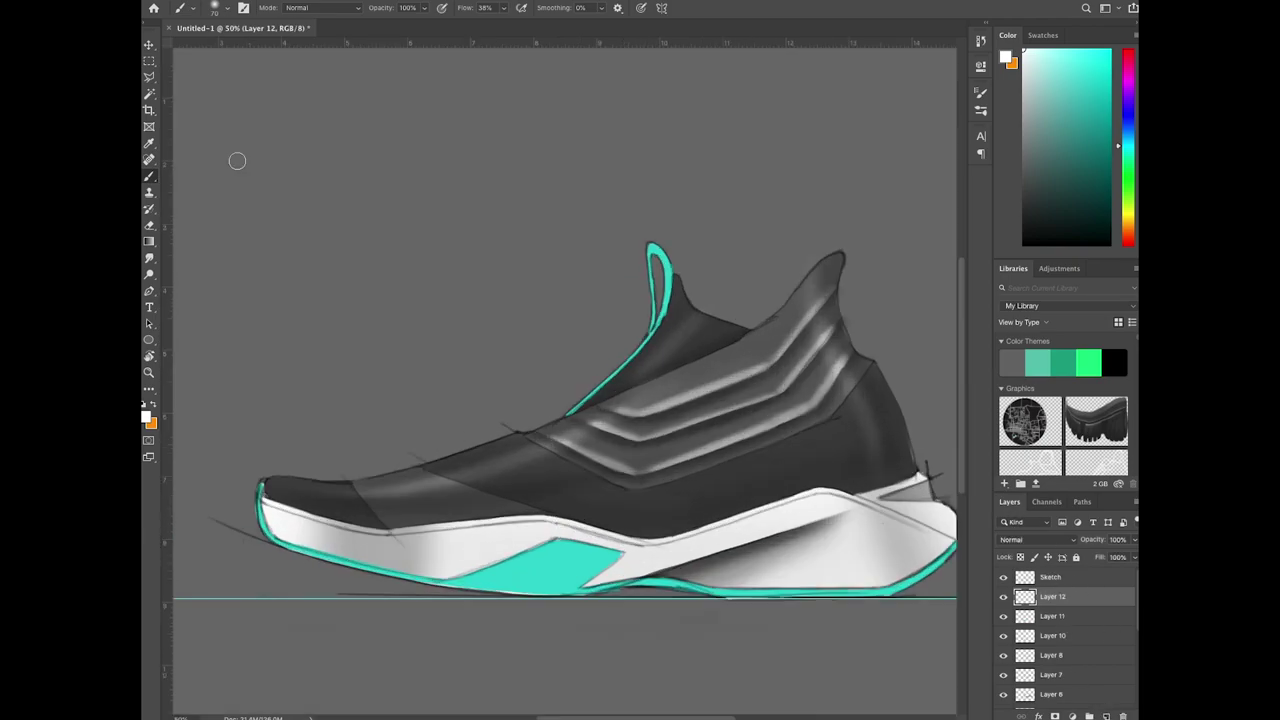
pyautogui.moveTo(330, 524); pyautogui.dragTo(504, 516)
pyautogui.moveTo(660, 537); pyautogui.dragTo(464, 554)
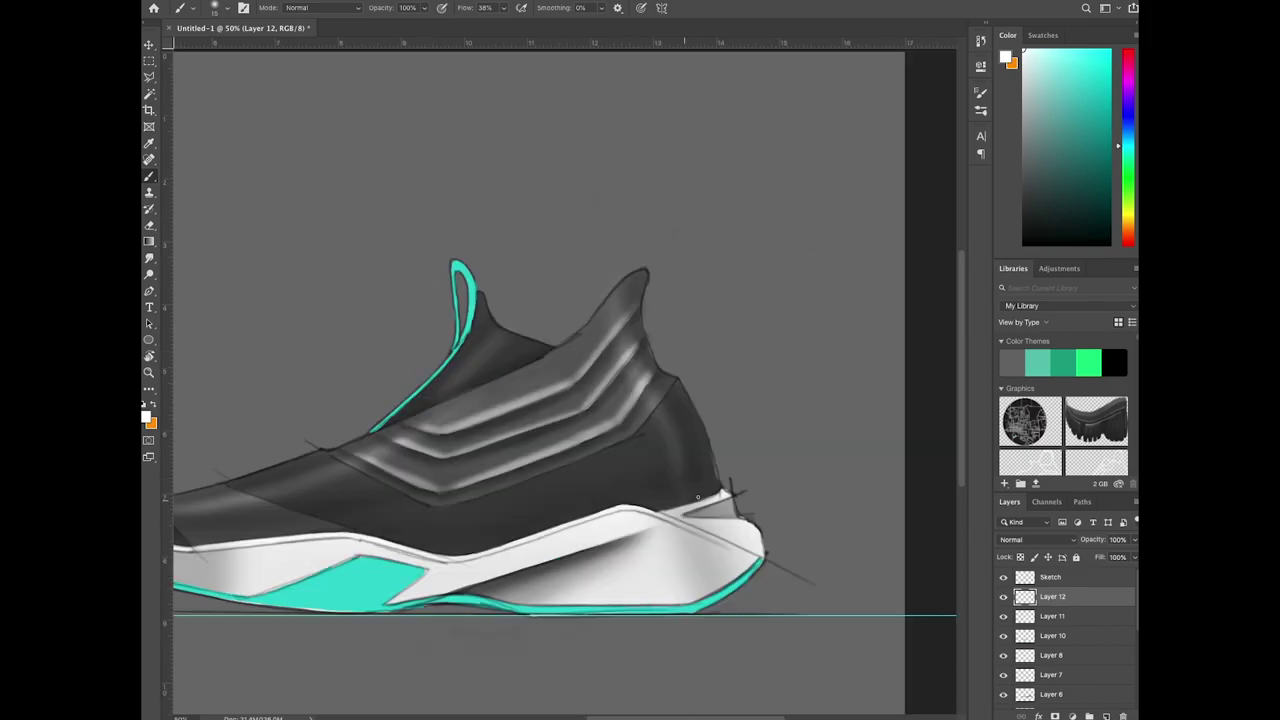
pyautogui.moveTo(670, 512); pyautogui.dragTo(720, 492)
# Step: Paint thin light highlights beside the forefoot seams and along the side panel's border
pyautogui.press('r')
pyautogui.moveTo(705, 365); pyautogui.dragTo(508, 489)
pyautogui.moveTo(613, 54); pyautogui.dragTo(380, 430)
pyautogui.moveTo(565, 597); pyautogui.dragTo(589, 449)
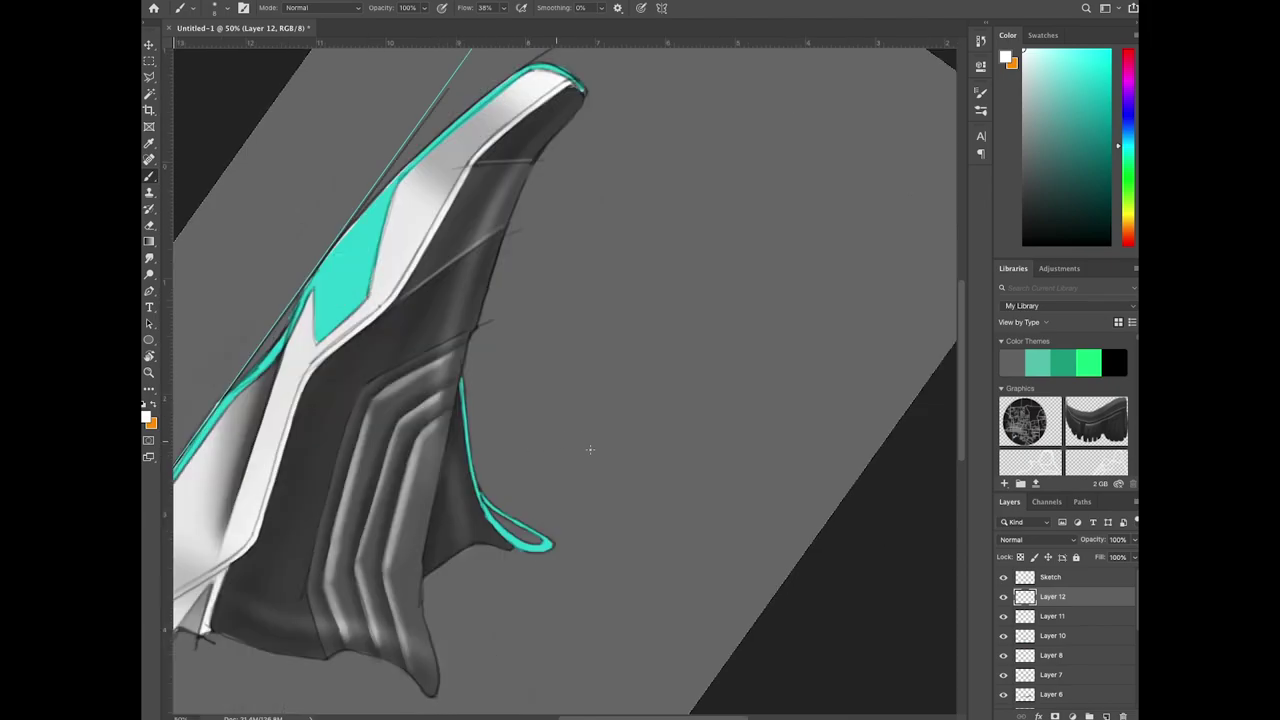
pyautogui.press('r')
pyautogui.moveTo(427, 614)
pyautogui.mouseDown()
pyautogui.moveTo(317, 491)
pyautogui.moveTo(361, 385)
pyautogui.moveTo(416, 349)
pyautogui.mouseUp()
pyautogui.press('r')
pyautogui.moveTo(650, 419); pyautogui.dragTo(656, 364)
pyautogui.moveTo(462, 404); pyautogui.dragTo(536, 373)
pyautogui.moveTo(666, 494); pyautogui.dragTo(630, 471)
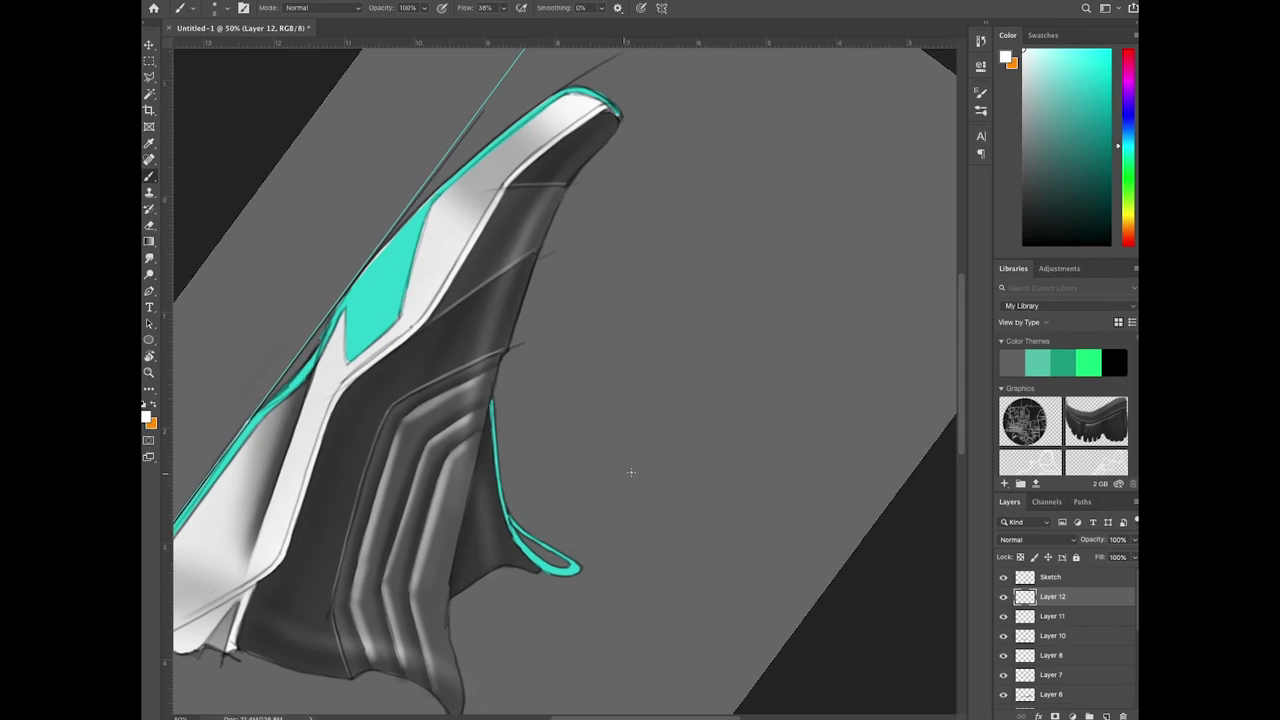
pyautogui.press('r')
pyautogui.moveTo(442, 655)
pyautogui.mouseDown()
pyautogui.moveTo(288, 522)
pyautogui.moveTo(516, 330)
pyautogui.moveTo(586, 423)
pyautogui.moveTo(395, 263)
pyautogui.mouseUp()
pyautogui.hotkey('ctrl', '-')
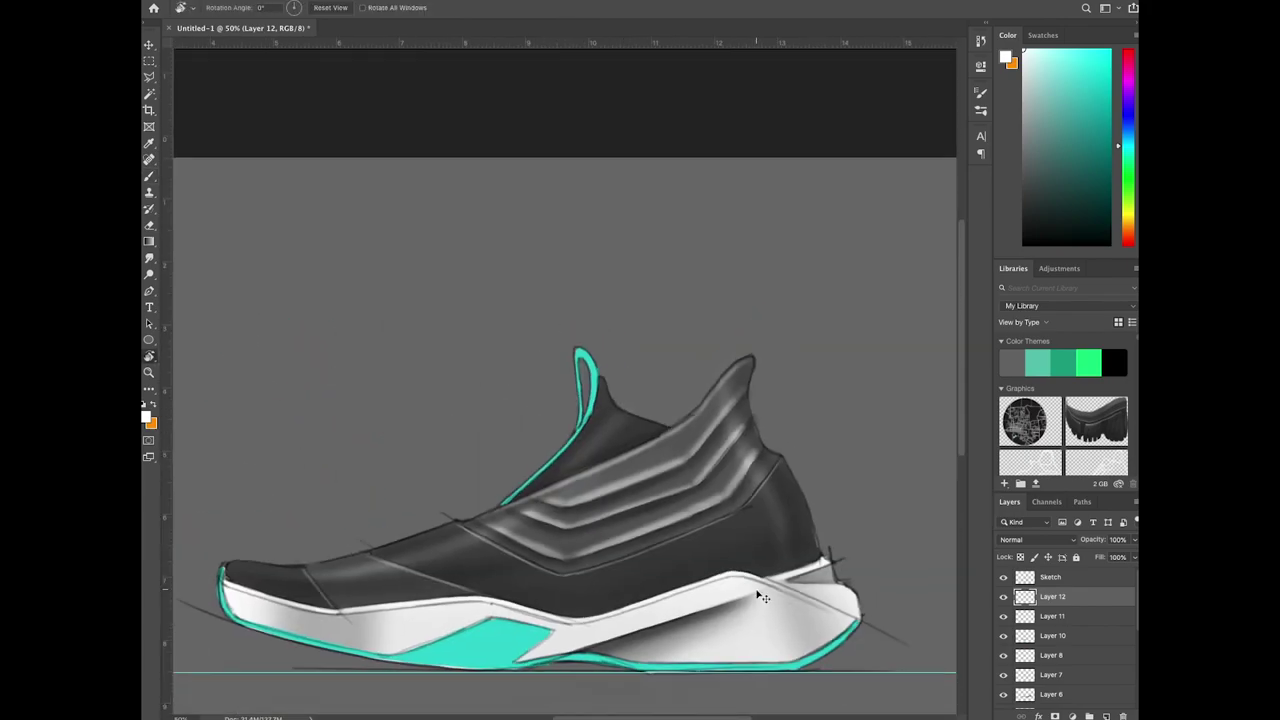
# Step: Add a new layer, set the foreground colour to black, and brush soft shadows above the midsole and behind the side panel at the collar
pyautogui.click(146, 417)
pyautogui.moveTo(408, 398)
pyautogui.mouseDown()
pyautogui.moveTo(384, 429)
pyautogui.moveTo(470, 478)
pyautogui.moveTo(700, 468)
pyautogui.moveTo(801, 443)
pyautogui.mouseUp()
pyautogui.click(686, 242)
pyautogui.click(150, 176)
pyautogui.moveTo(580, 484); pyautogui.dragTo(697, 476)
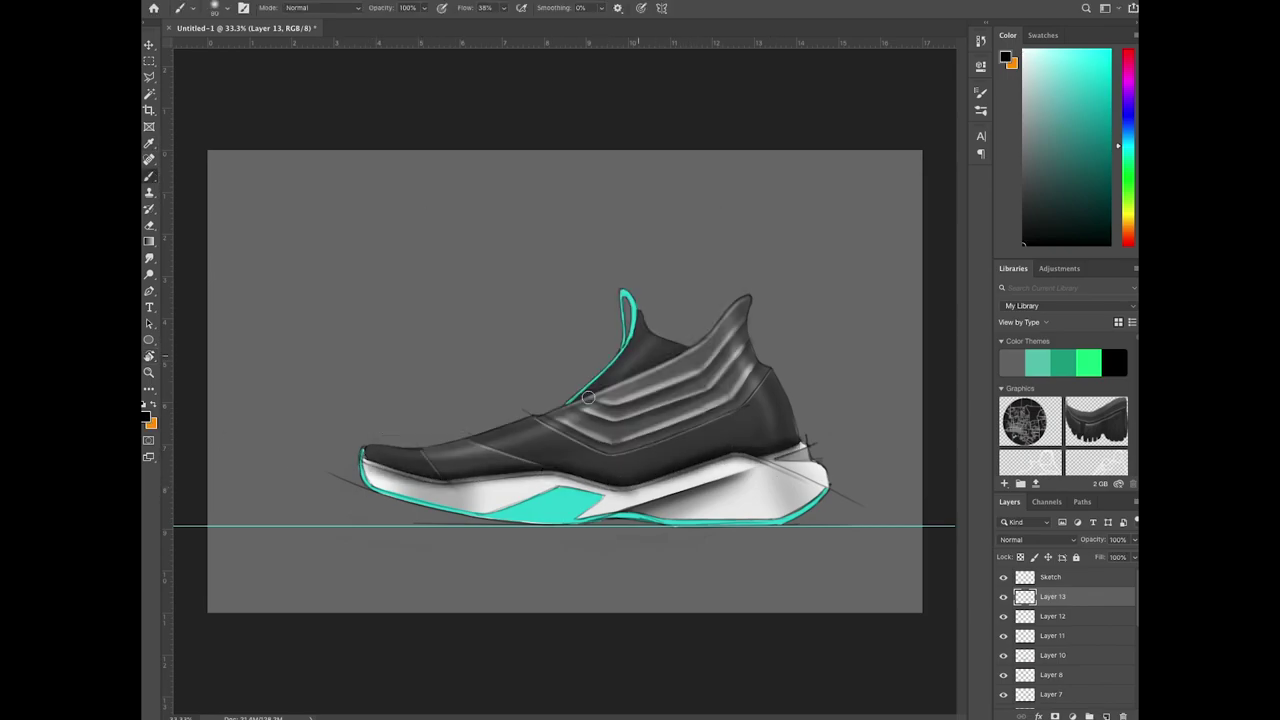
pyautogui.moveTo(657, 362)
pyautogui.mouseDown()
pyautogui.moveTo(567, 404)
pyautogui.moveTo(683, 345)
pyautogui.mouseUp()
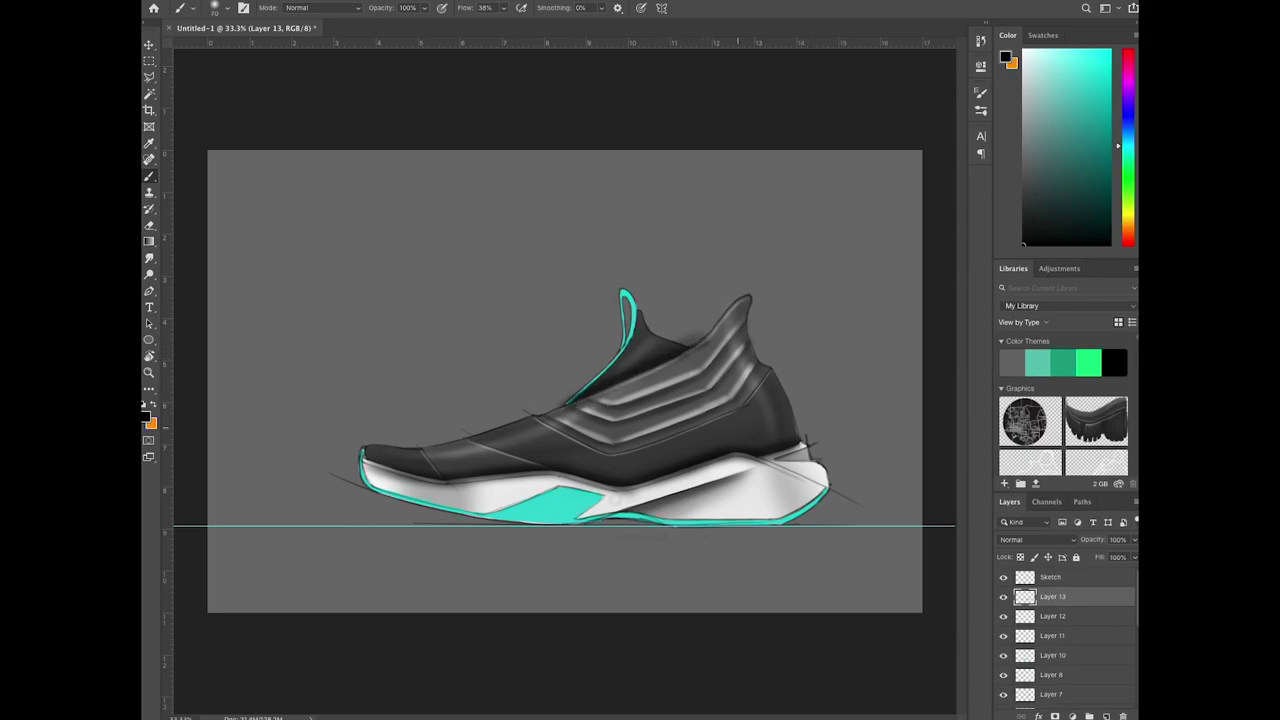
# Step: Erase the black shadow that spills onto the white midsole and past the collar's outline
pyautogui.press('super+plus')
pyautogui.press('r')
pyautogui.moveTo(730, 610)
pyautogui.mouseDown()
pyautogui.moveTo(795, 615)
pyautogui.moveTo(840, 555)
pyautogui.mouseUp()
pyautogui.press('e')
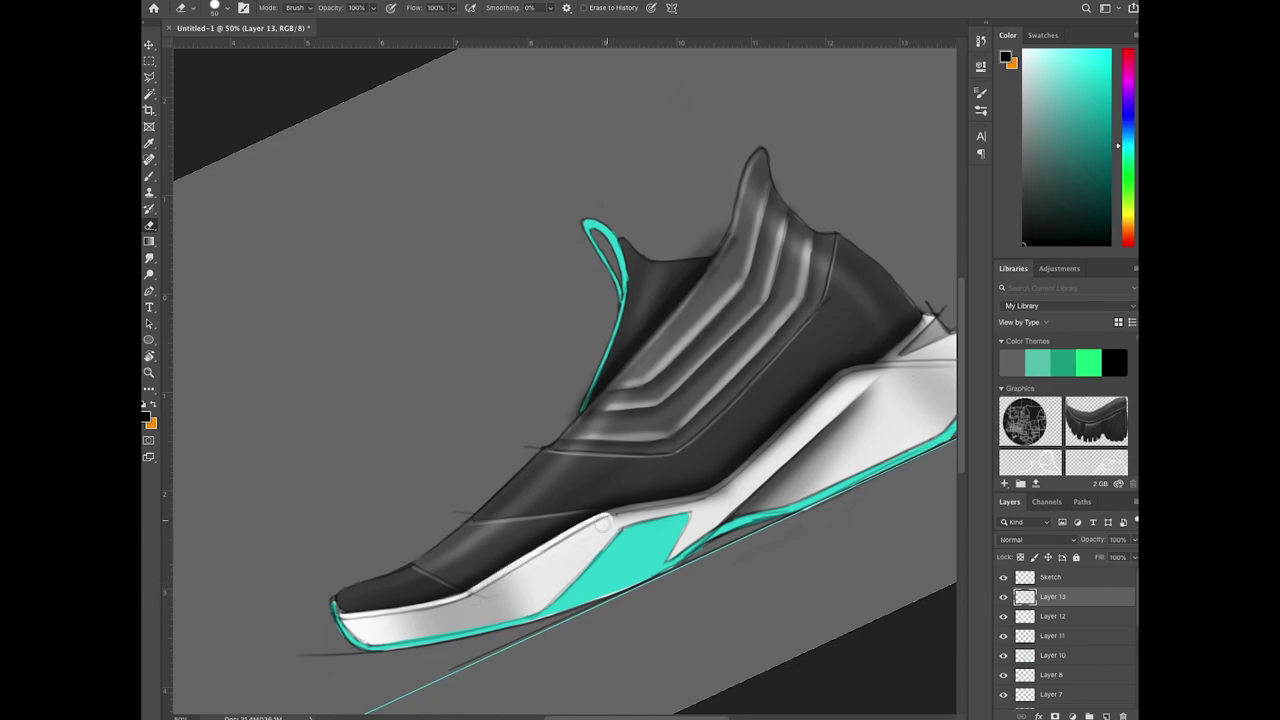
pyautogui.press('r')
pyautogui.moveTo(708, 505)
pyautogui.mouseDown()
pyautogui.moveTo(701, 535)
pyautogui.moveTo(677, 536)
pyautogui.moveTo(823, 468)
pyautogui.moveTo(873, 470)
pyautogui.mouseUp()
pyautogui.press('e')
pyautogui.moveTo(590, 564); pyautogui.dragTo(441, 618)
pyautogui.moveTo(728, 514); pyautogui.dragTo(776, 495)
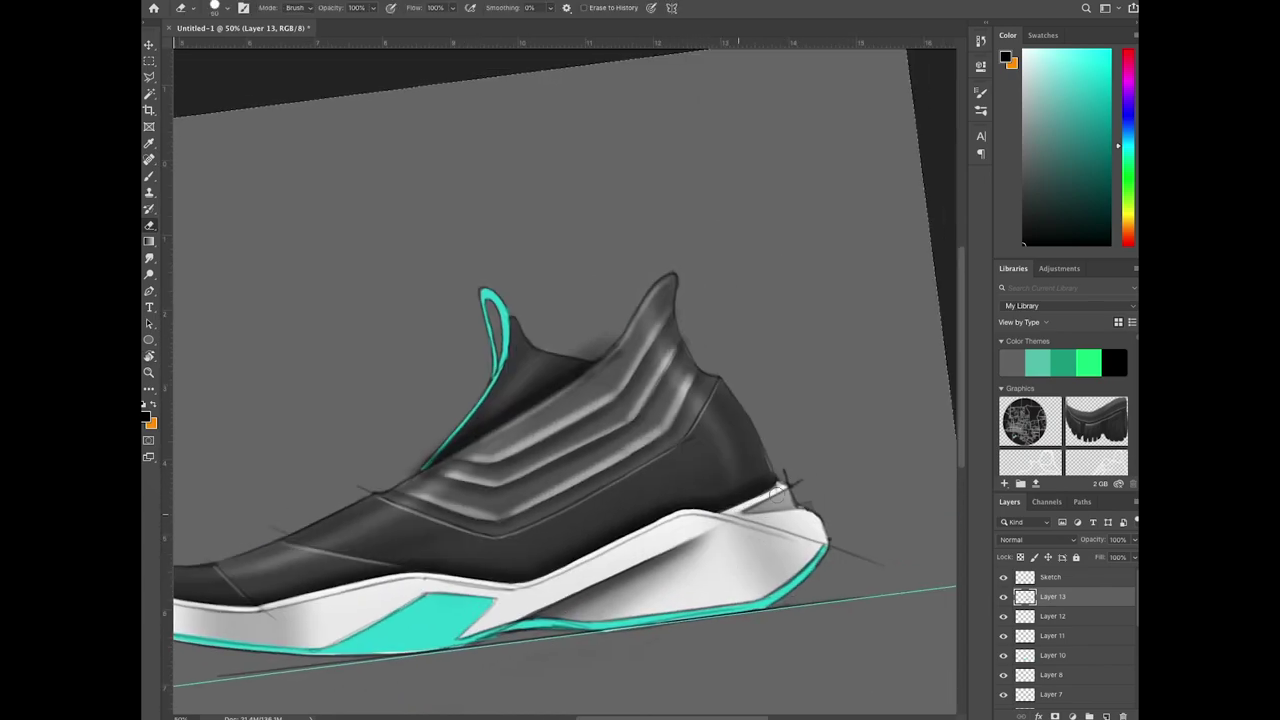
pyautogui.hotkey('ctrl', '-')
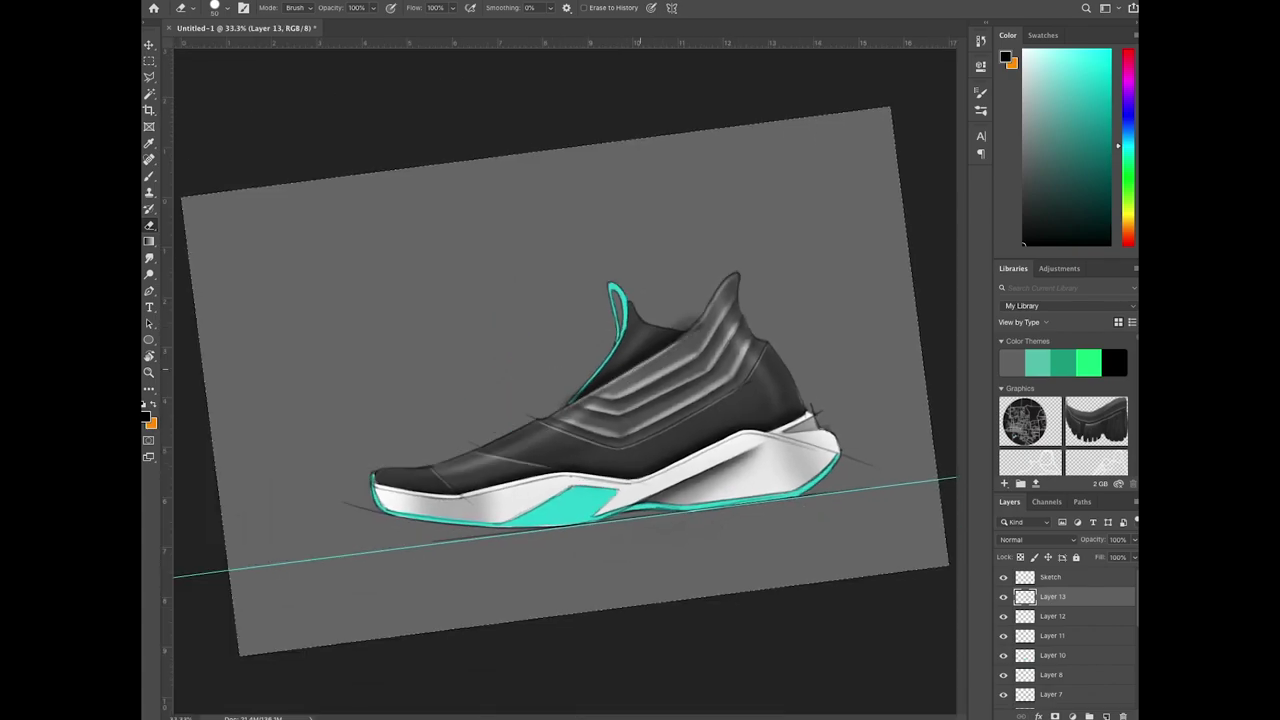
pyautogui.moveTo(642, 362); pyautogui.dragTo(704, 322)
pyautogui.press('r')
pyautogui.moveTo(785, 491); pyautogui.dragTo(768, 521)
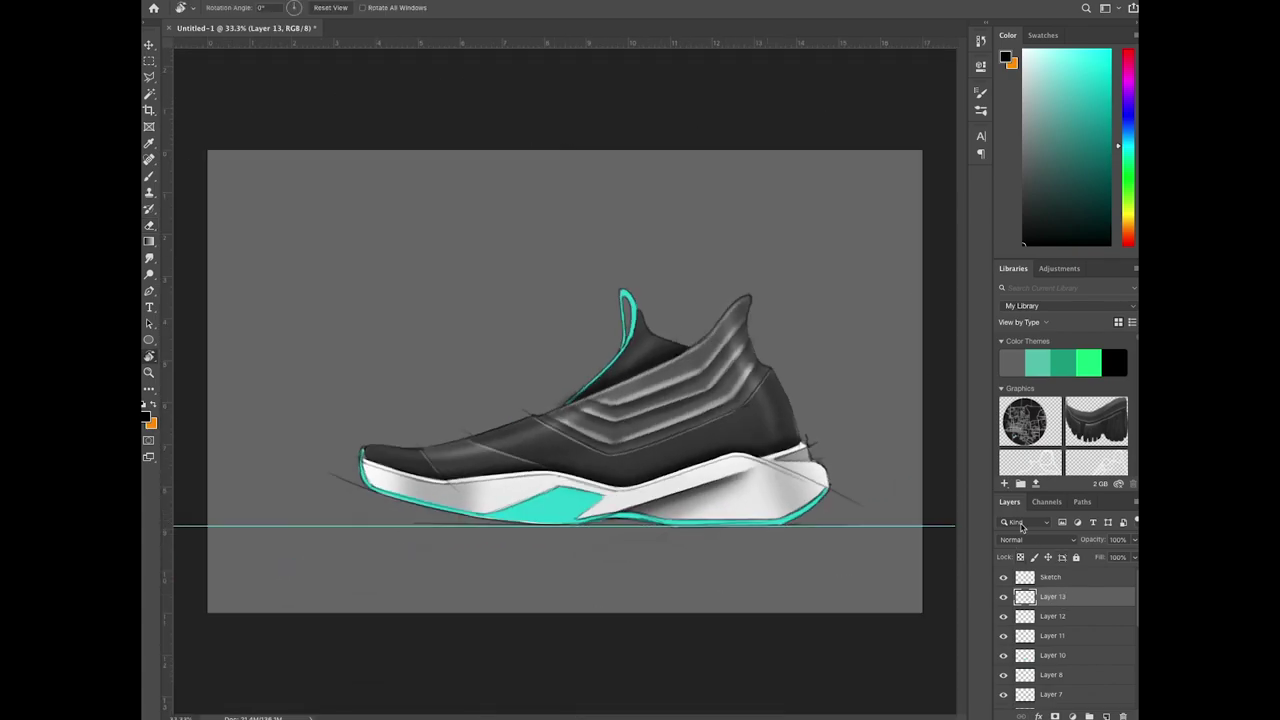
# Step: Add a new layer above the Sketch layer and trace a bolder black outline along the front outsole with a smaller brush
pyautogui.click(1106, 716)
pyautogui.moveTo(1080, 597); pyautogui.dragTo(1083, 572)
pyautogui.click(152, 176)
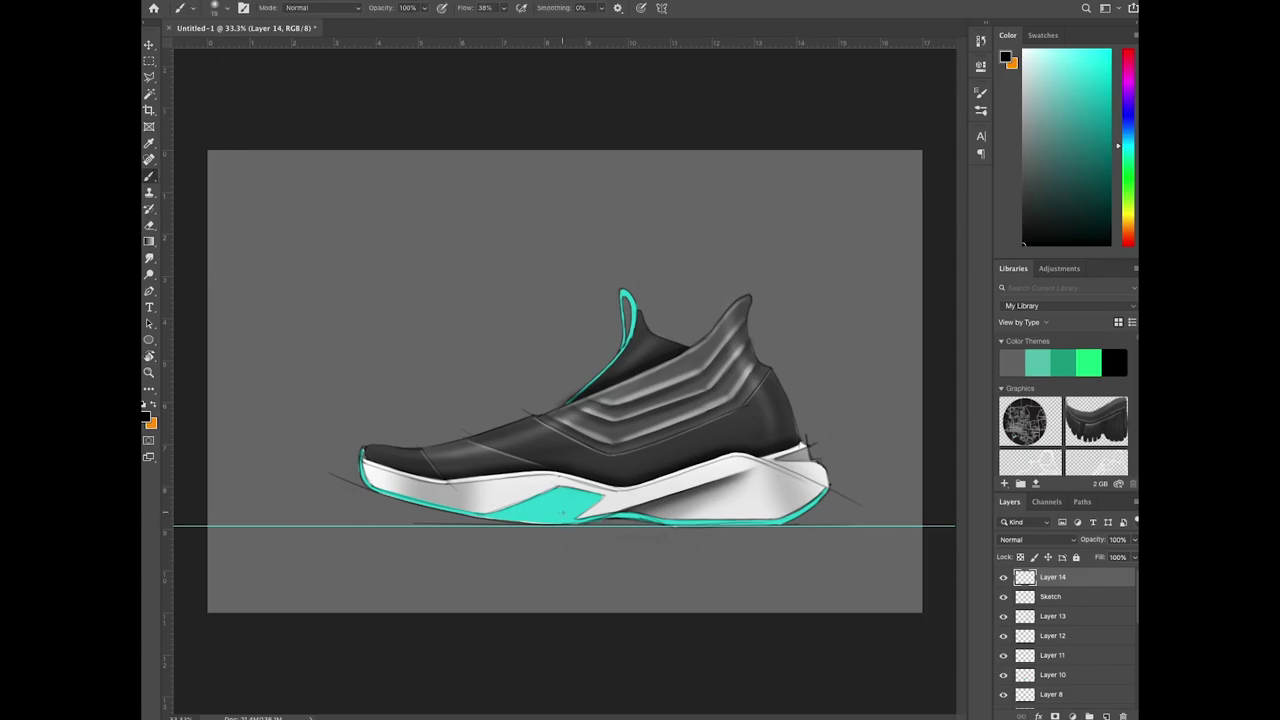
pyautogui.press('[')
pyautogui.press('[')
pyautogui.press('[')
pyautogui.press('super+plus')
pyautogui.press('r')
pyautogui.moveTo(785, 455); pyautogui.dragTo(343, 463)
pyautogui.moveTo(356, 255)
pyautogui.mouseDown()
pyautogui.moveTo(358, 519)
pyautogui.moveTo(490, 410)
pyautogui.moveTo(655, 331)
pyautogui.mouseUp()
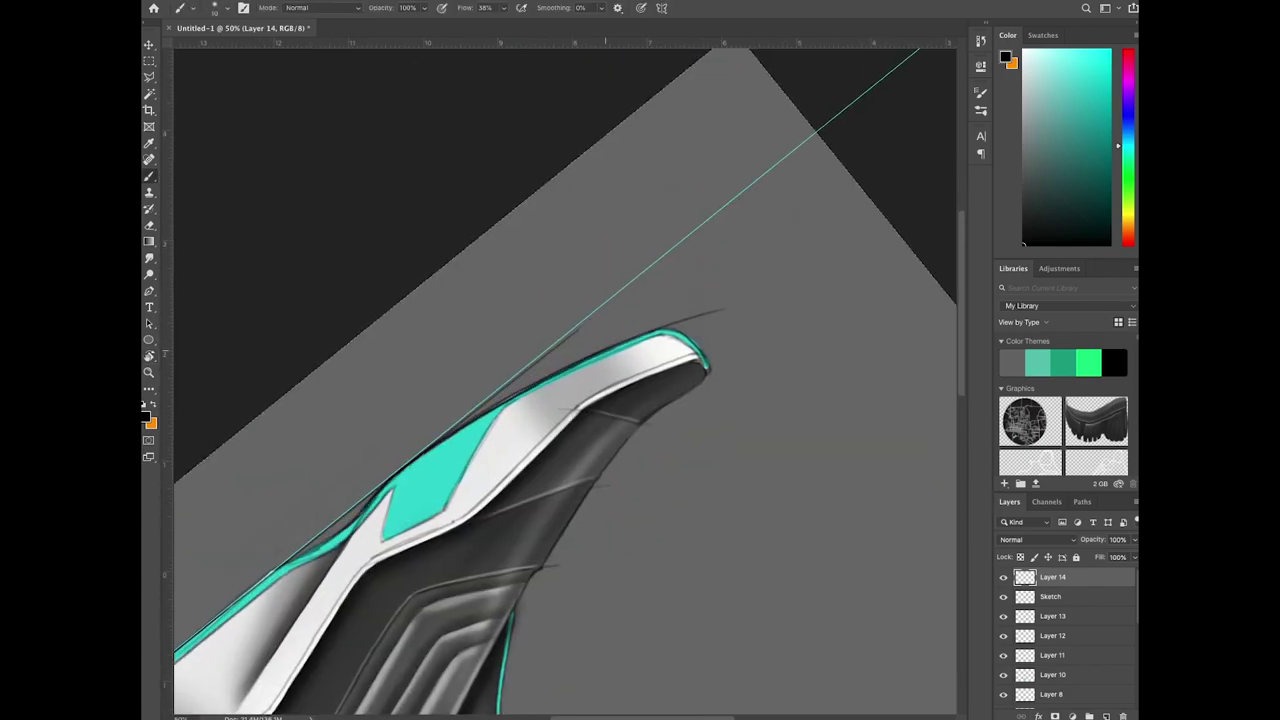
pyautogui.moveTo(482, 411); pyautogui.dragTo(632, 340)
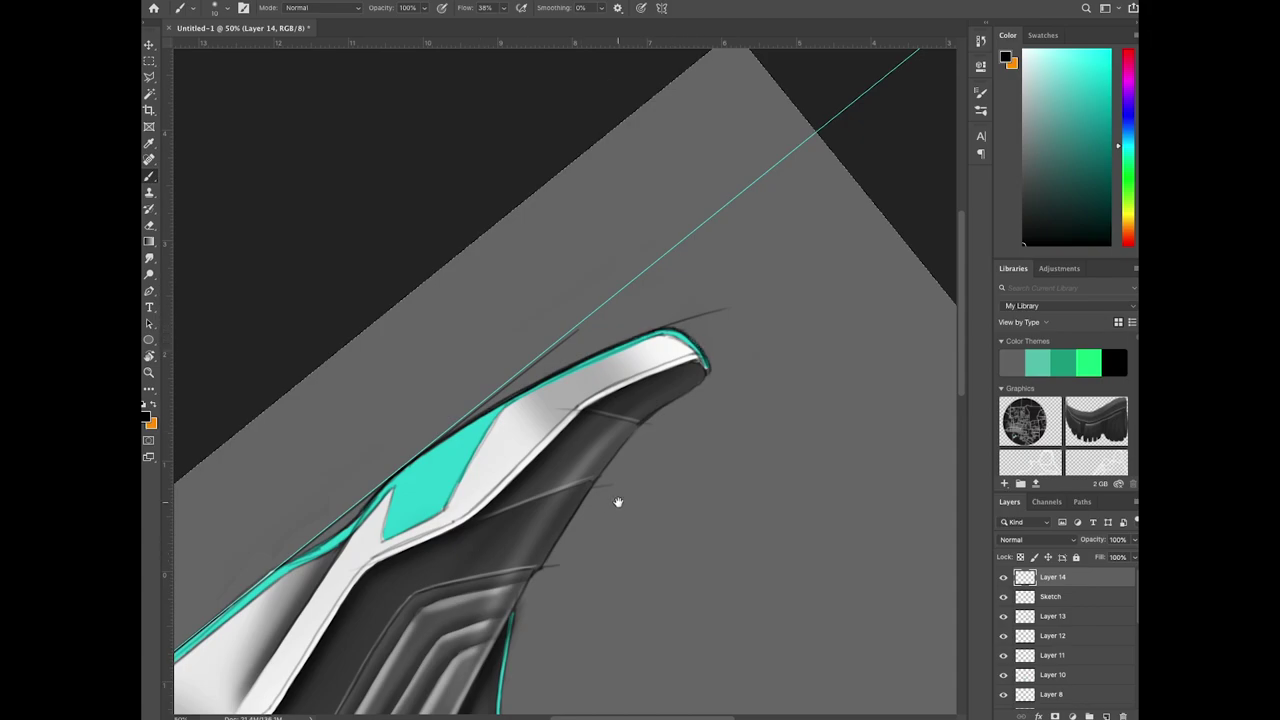
# Step: Continue the bold black outline along the rear of the outsole and around the heel
pyautogui.moveTo(618, 502); pyautogui.dragTo(793, 392)
pyautogui.moveTo(318, 590); pyautogui.dragTo(302, 655)
pyautogui.moveTo(326, 560); pyautogui.dragTo(298, 655)
pyautogui.moveTo(328, 567)
pyautogui.mouseDown()
pyautogui.moveTo(454, 464)
pyautogui.moveTo(310, 606)
pyautogui.moveTo(303, 656)
pyautogui.mouseUp()
pyautogui.moveTo(454, 465)
pyautogui.mouseDown()
pyautogui.moveTo(556, 388)
pyautogui.moveTo(484, 447)
pyautogui.mouseUp()
pyautogui.moveTo(552, 519); pyautogui.dragTo(460, 624)
pyautogui.moveTo(605, 397)
pyautogui.mouseDown()
pyautogui.moveTo(493, 468)
pyautogui.moveTo(742, 405)
pyautogui.moveTo(502, 540)
pyautogui.mouseUp()
# Step: Trace the edges of the turquoise midsole panel with dark black lines
pyautogui.press('r')
pyautogui.moveTo(502, 540); pyautogui.dragTo(566, 551)
pyautogui.moveTo(414, 513); pyautogui.dragTo(464, 571)
pyautogui.press('b')
pyautogui.moveTo(444, 617); pyautogui.dragTo(515, 583)
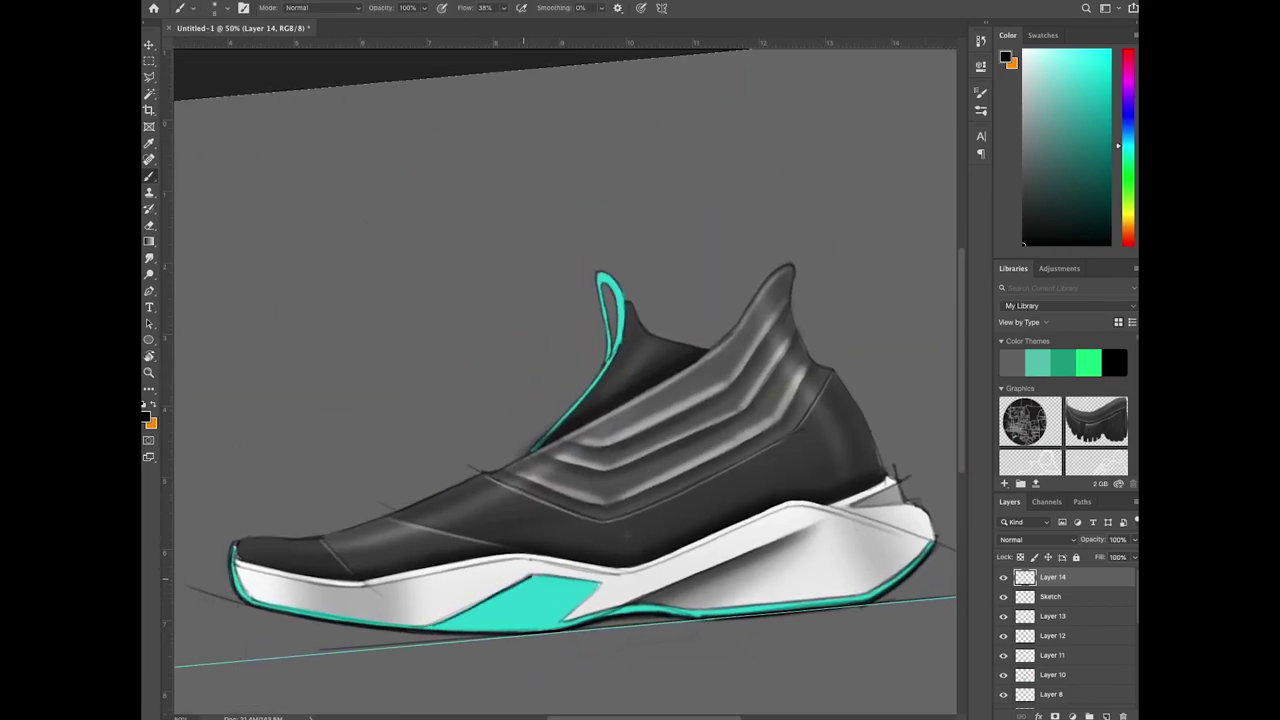
pyautogui.press('r')
pyautogui.moveTo(718, 554)
pyautogui.mouseDown()
pyautogui.moveTo(763, 500)
pyautogui.moveTo(762, 456)
pyautogui.mouseUp()
pyautogui.press('b')
pyautogui.moveTo(594, 534)
pyautogui.mouseDown()
pyautogui.moveTo(655, 519)
pyautogui.moveTo(380, 428)
pyautogui.moveTo(469, 327)
pyautogui.mouseUp()
pyautogui.press('r')
pyautogui.moveTo(469, 327); pyautogui.dragTo(440, 471)
pyautogui.press('b')
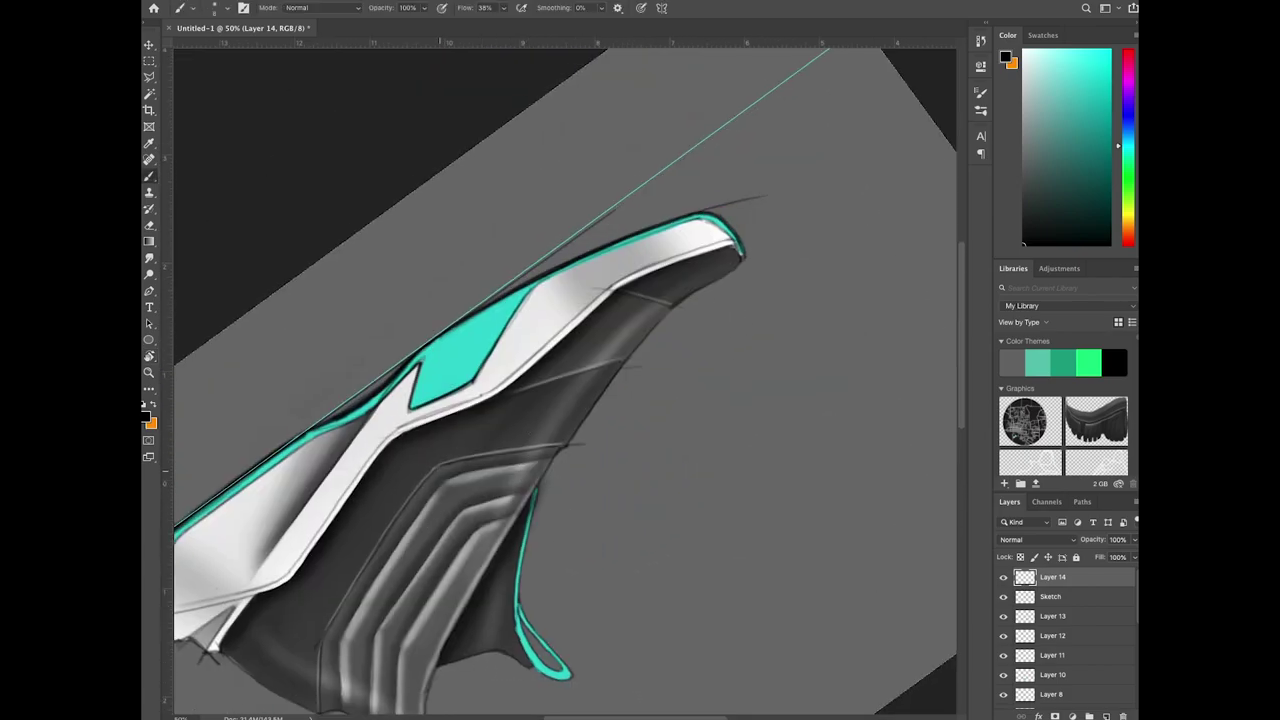
# Step: Trace the lower edge of the ribbed side panel with a dark black line toward the heel
pyautogui.press('r')
pyautogui.moveTo(533, 514); pyautogui.dragTo(460, 468)
pyautogui.moveTo(460, 468); pyautogui.dragTo(551, 549)
pyautogui.press('b')
pyautogui.moveTo(285, 535); pyautogui.dragTo(259, 573)
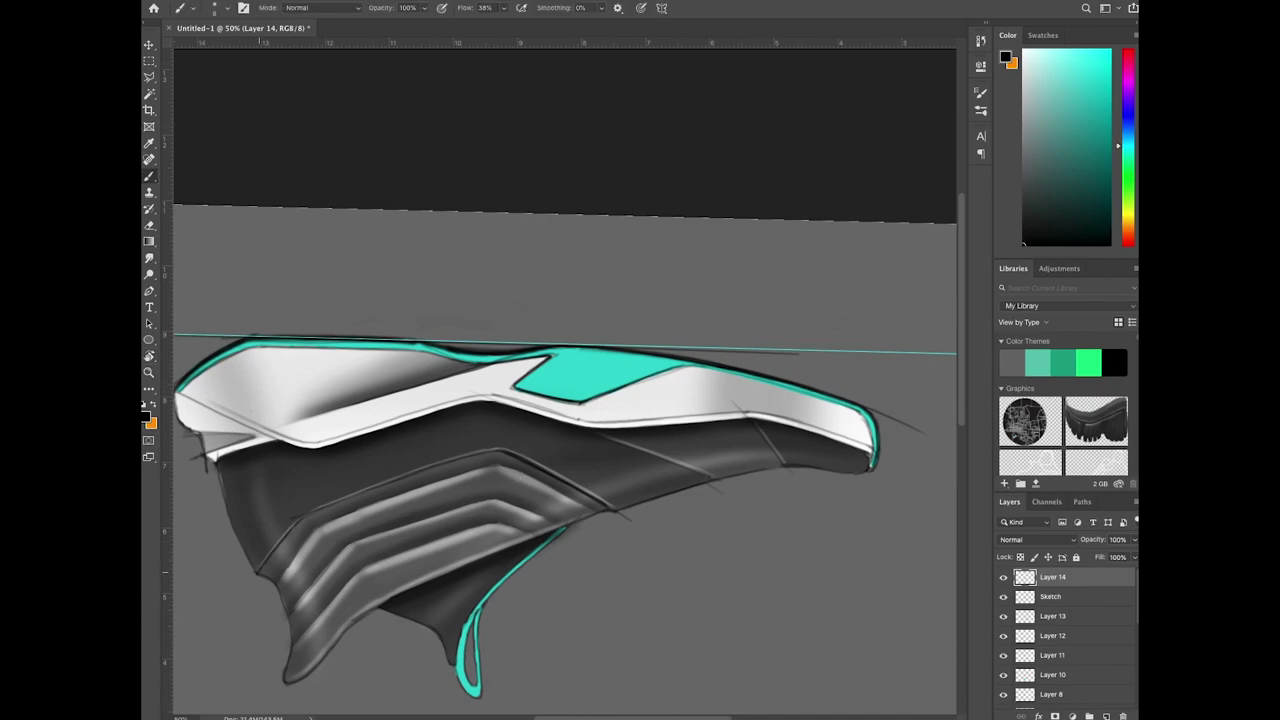
pyautogui.moveTo(316, 507); pyautogui.dragTo(374, 488)
# Step: Add a new layer above Layer 14 and draw small black stitch marks along the ribbed panel's lower seam
pyautogui.press('r')
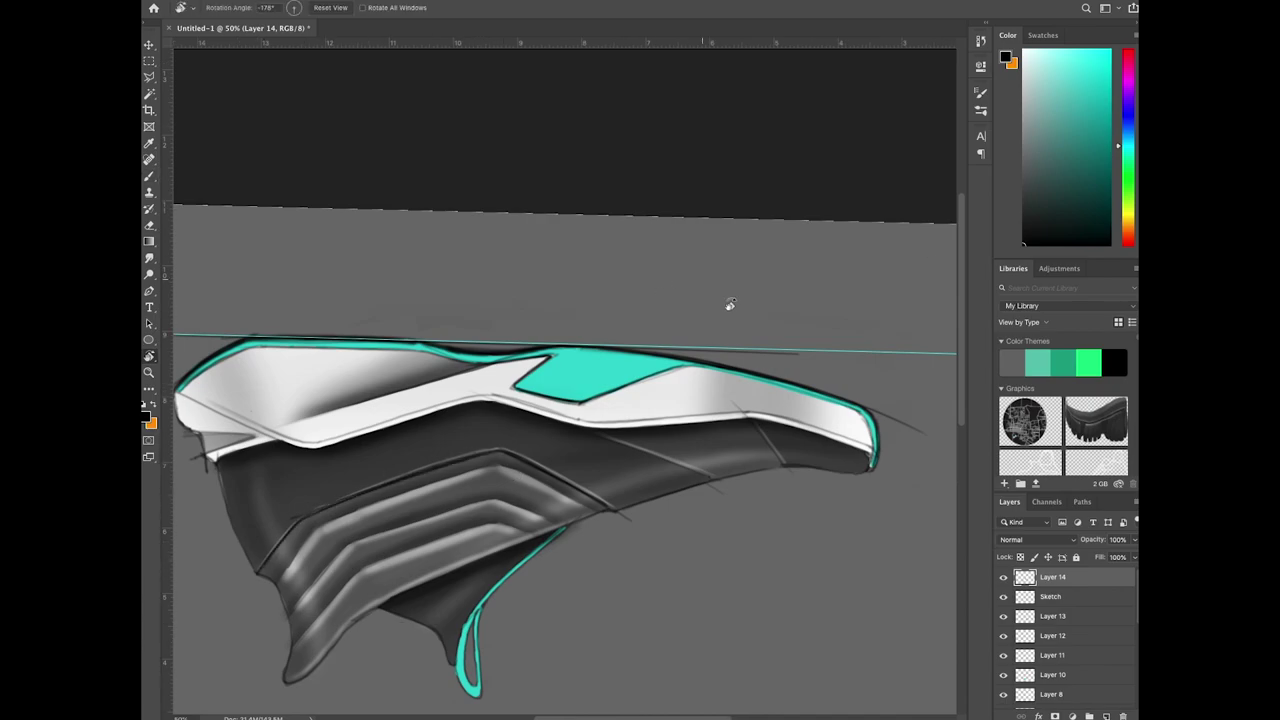
pyautogui.moveTo(729, 306); pyautogui.dragTo(527, 389)
pyautogui.press('super+minus')
pyautogui.press('b')
pyautogui.press('super+plus')
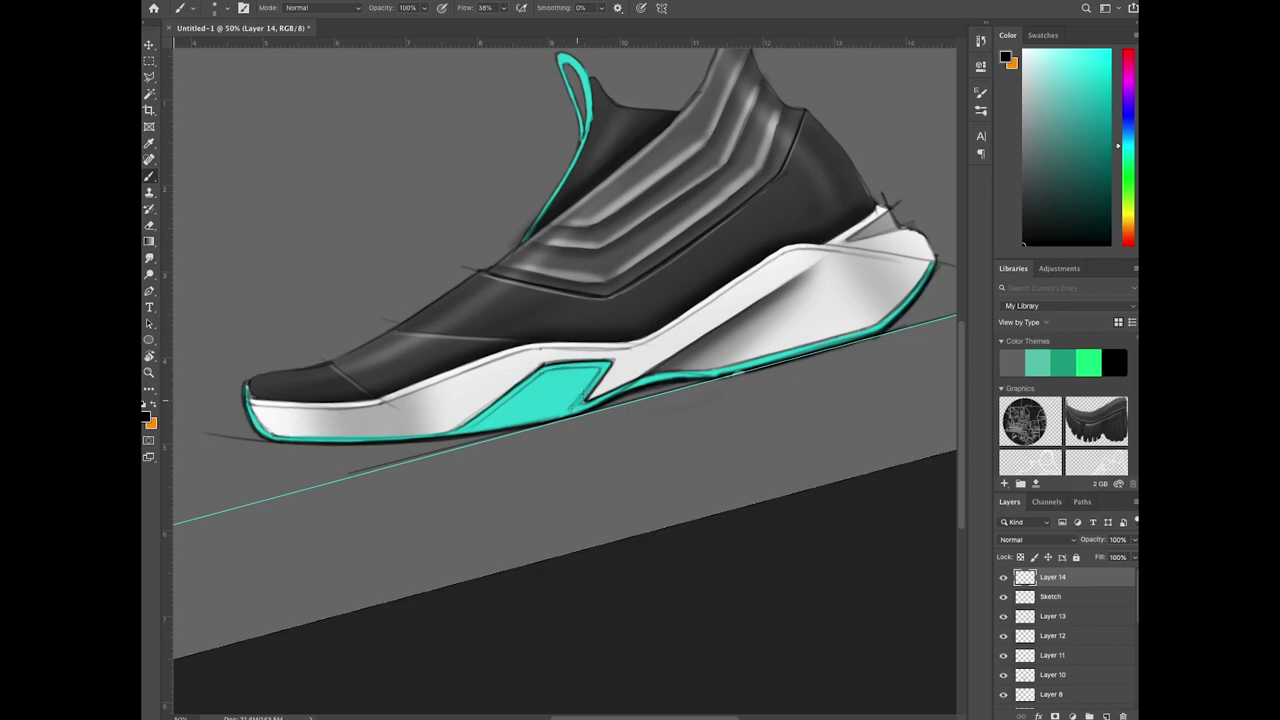
pyautogui.press('r')
pyautogui.press('Escape')
pyautogui.moveTo(718, 433)
pyautogui.mouseDown()
pyautogui.moveTo(651, 517)
pyautogui.moveTo(689, 523)
pyautogui.mouseUp()
pyautogui.press('b')
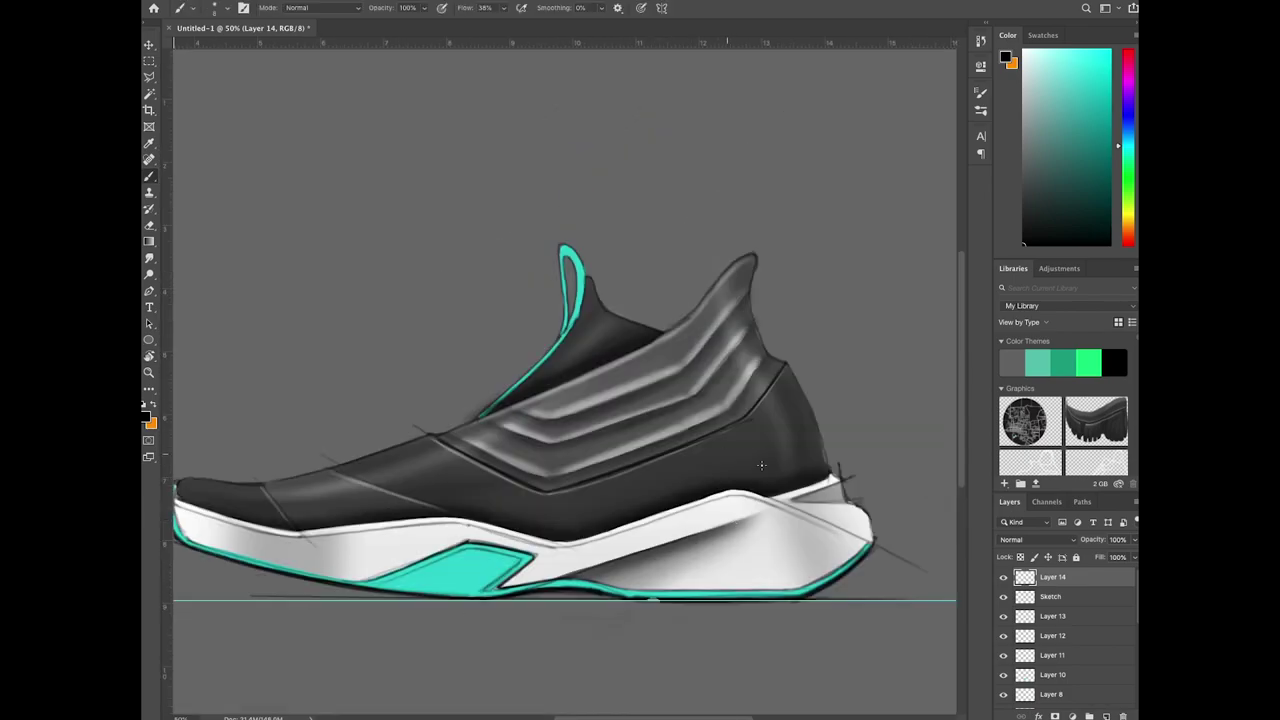
pyautogui.press('r')
pyautogui.moveTo(763, 466); pyautogui.dragTo(780, 389)
pyautogui.press('b')
pyautogui.hotkey('ctrl', 'shift', 'alt', 'n')
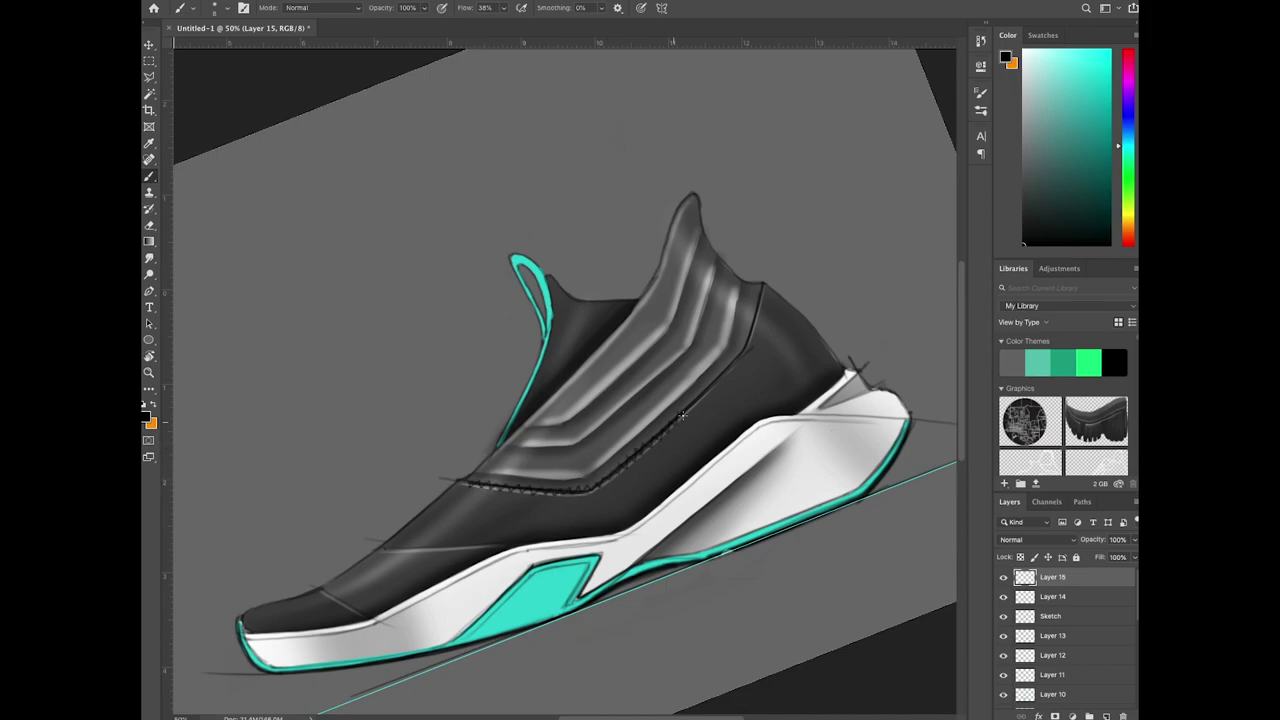
pyautogui.moveTo(758, 293); pyautogui.dragTo(768, 286)
# Step: Straighten the canvas view and add a new layer directly above Layer 9
pyautogui.press('r')
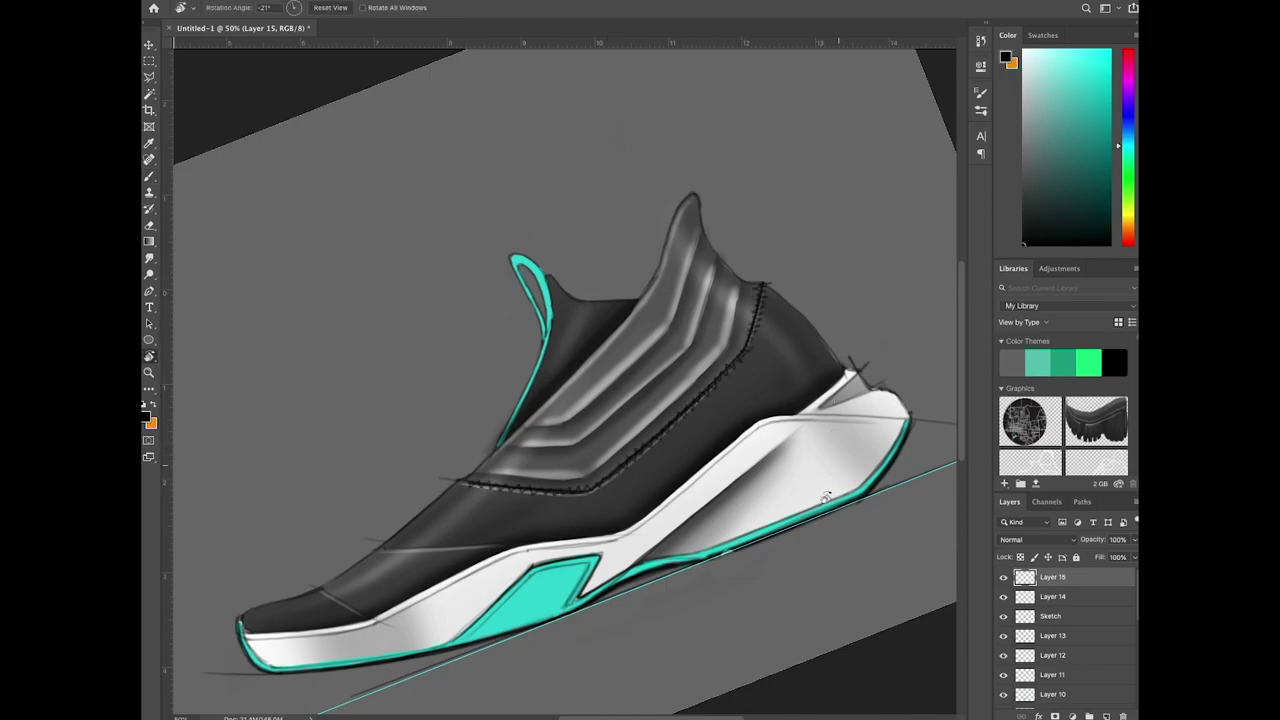
pyautogui.press('Escape')
pyautogui.press('super+minus')
pyautogui.moveTo(1135, 611); pyautogui.dragTo(1129, 688)
pyautogui.click(1080, 656)
pyautogui.press('super+shift+alt+n')
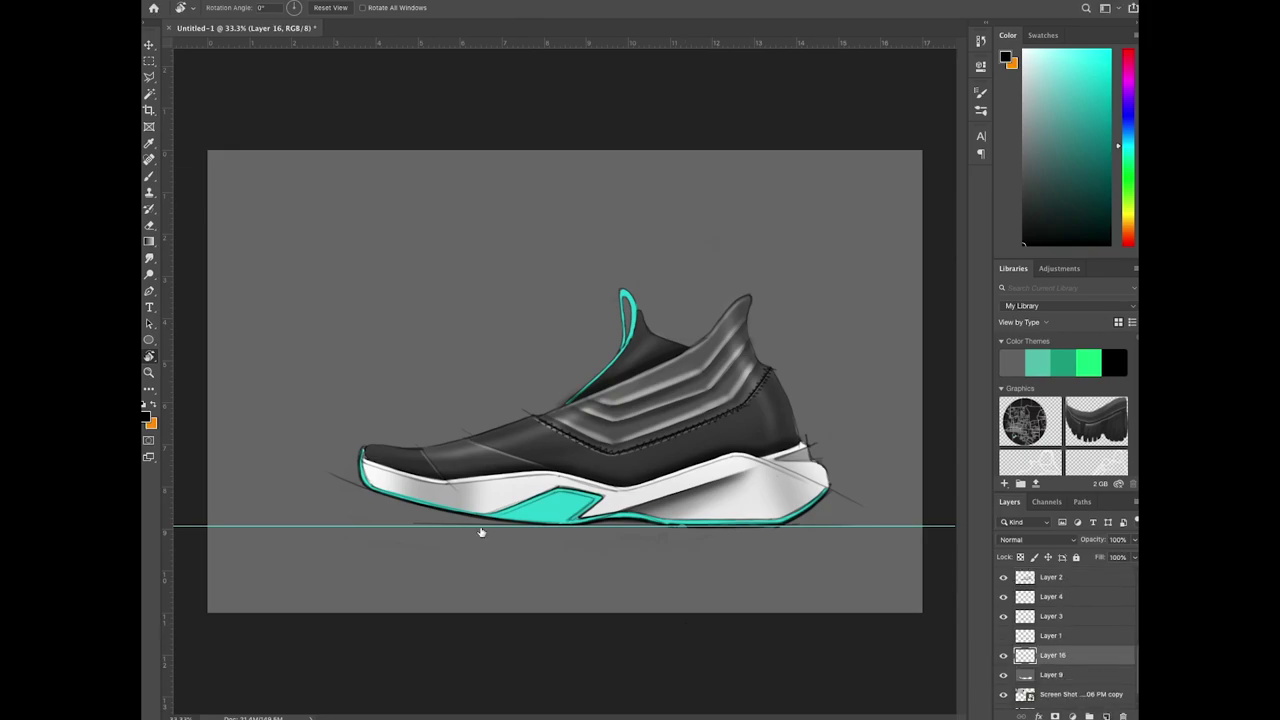
# Step: Paint a broad, soft diagonal white glow behind the shoe with a brush enlarged to about 500 px
pyautogui.press('b')
pyautogui.click(228, 9)
pyautogui.click(454, 429)
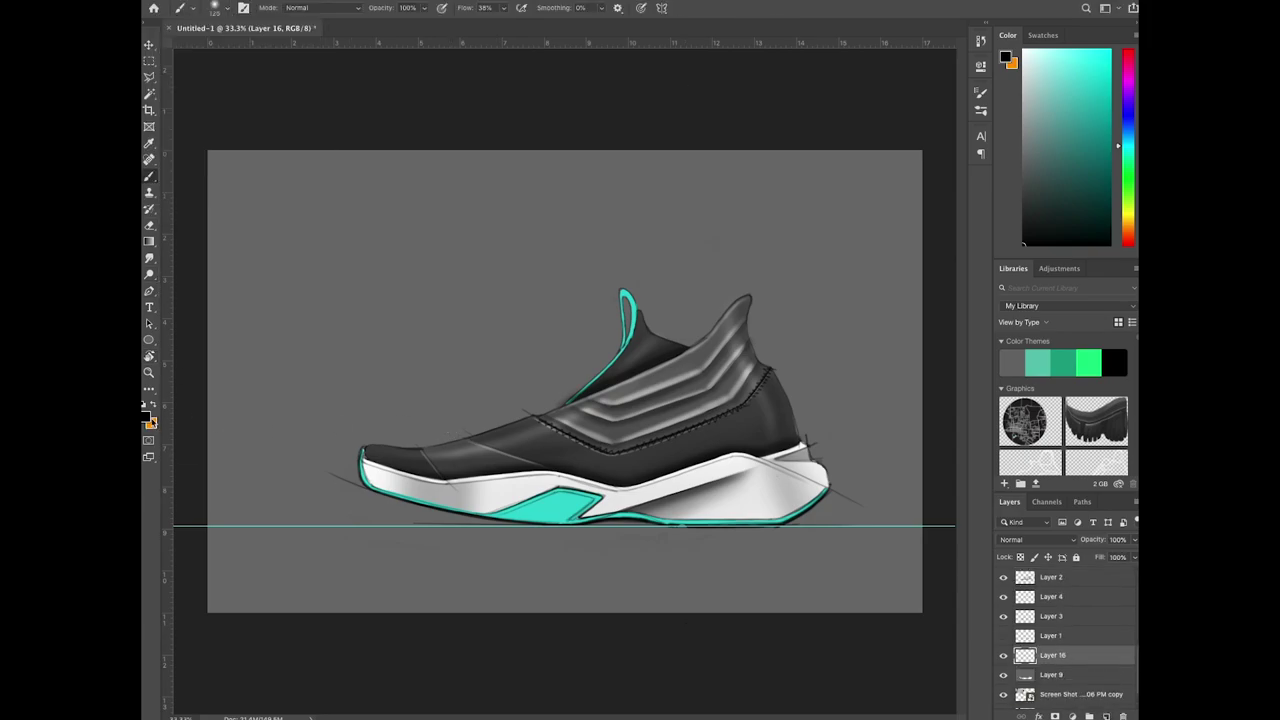
pyautogui.click(147, 418)
pyautogui.click(396, 248)
pyautogui.click(694, 244)
pyautogui.press(']')
pyautogui.press(']')
pyautogui.press(']')
pyautogui.press(']')
pyautogui.press(']')
pyautogui.press(']')
pyautogui.press(']')
pyautogui.press(']')
pyautogui.press(']')
pyautogui.moveTo(545, 379); pyautogui.dragTo(785, 285)
pyautogui.press('[')
pyautogui.press('[')
pyautogui.moveTo(400, 436); pyautogui.dragTo(845, 273)
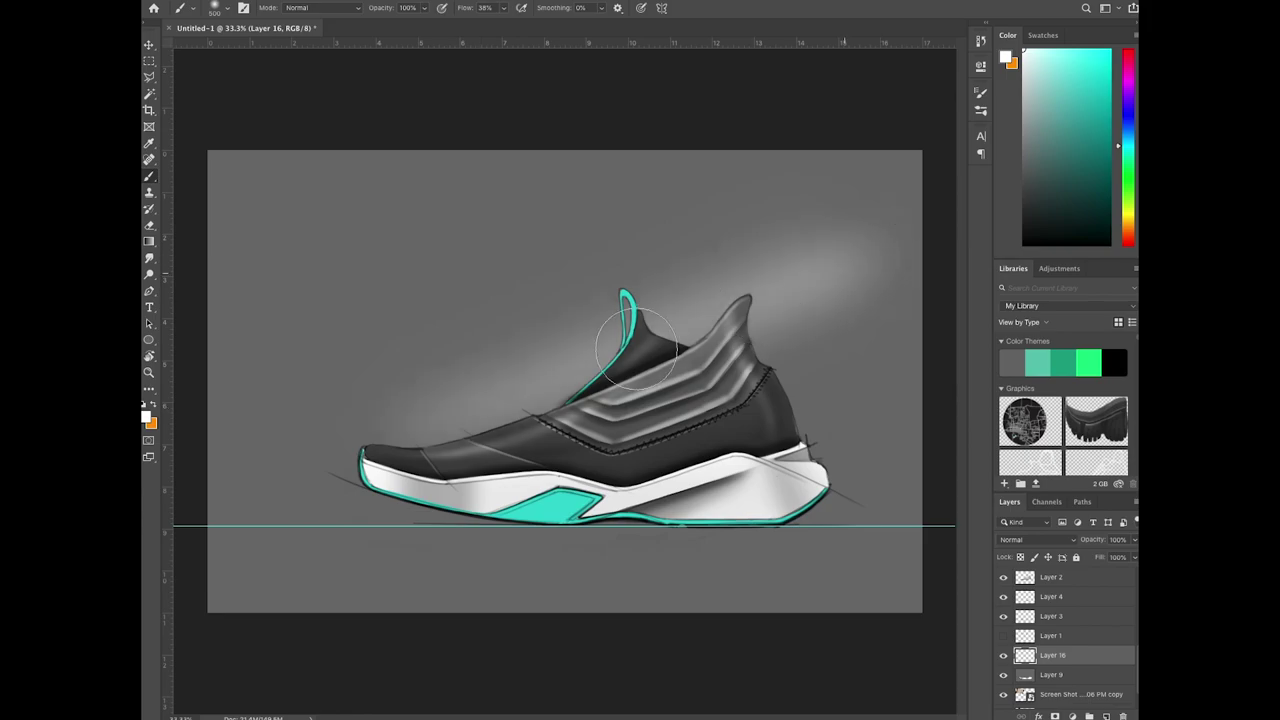
pyautogui.moveTo(637, 345)
pyautogui.mouseDown()
pyautogui.moveTo(914, 234)
pyautogui.moveTo(371, 449)
pyautogui.moveTo(560, 445)
pyautogui.mouseUp()
# Step: Erase the white glow where it spills over the shoe's upper
pyautogui.press('e')
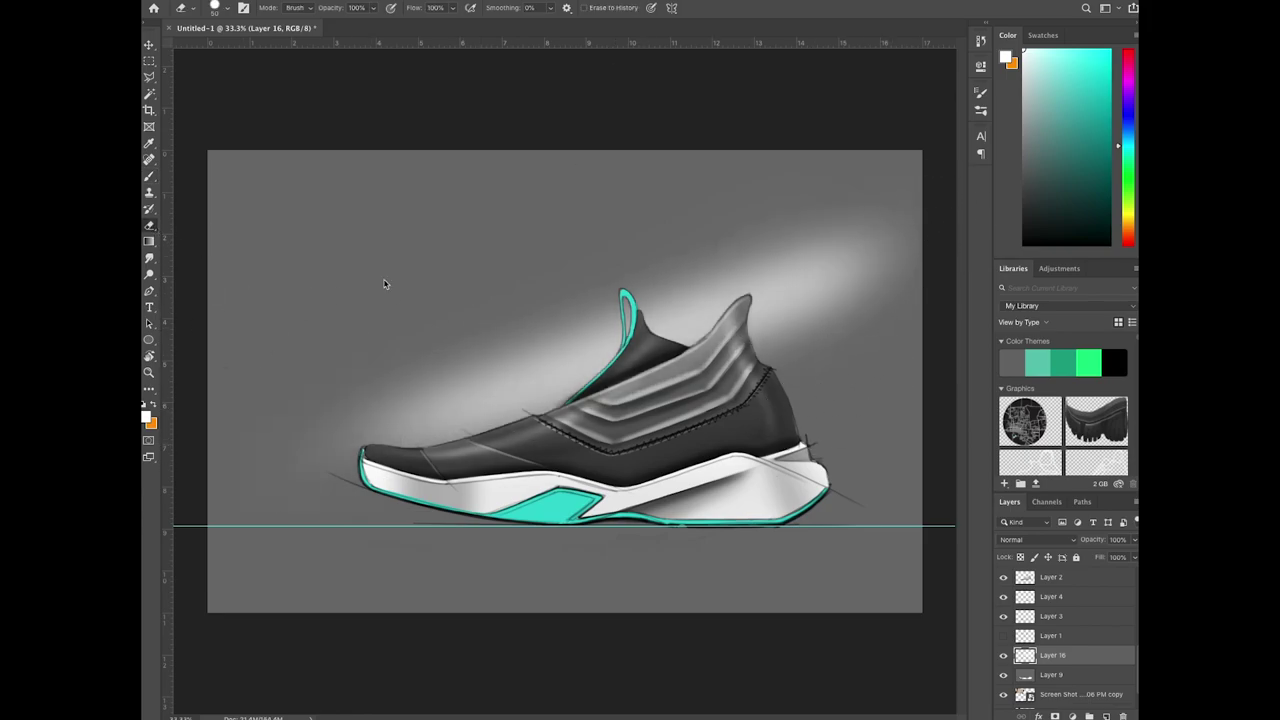
pyautogui.moveTo(391, 461)
pyautogui.mouseDown()
pyautogui.moveTo(575, 425)
pyautogui.moveTo(636, 350)
pyautogui.moveTo(669, 362)
pyautogui.moveTo(735, 312)
pyautogui.moveTo(737, 387)
pyautogui.mouseUp()
pyautogui.press('[')
pyautogui.press('[')
pyautogui.press('[')
pyautogui.press('[')
# Step: Add a new layer above Layer 2 and switch to a smaller brush
pyautogui.click(1077, 582)
pyautogui.click(1106, 716)
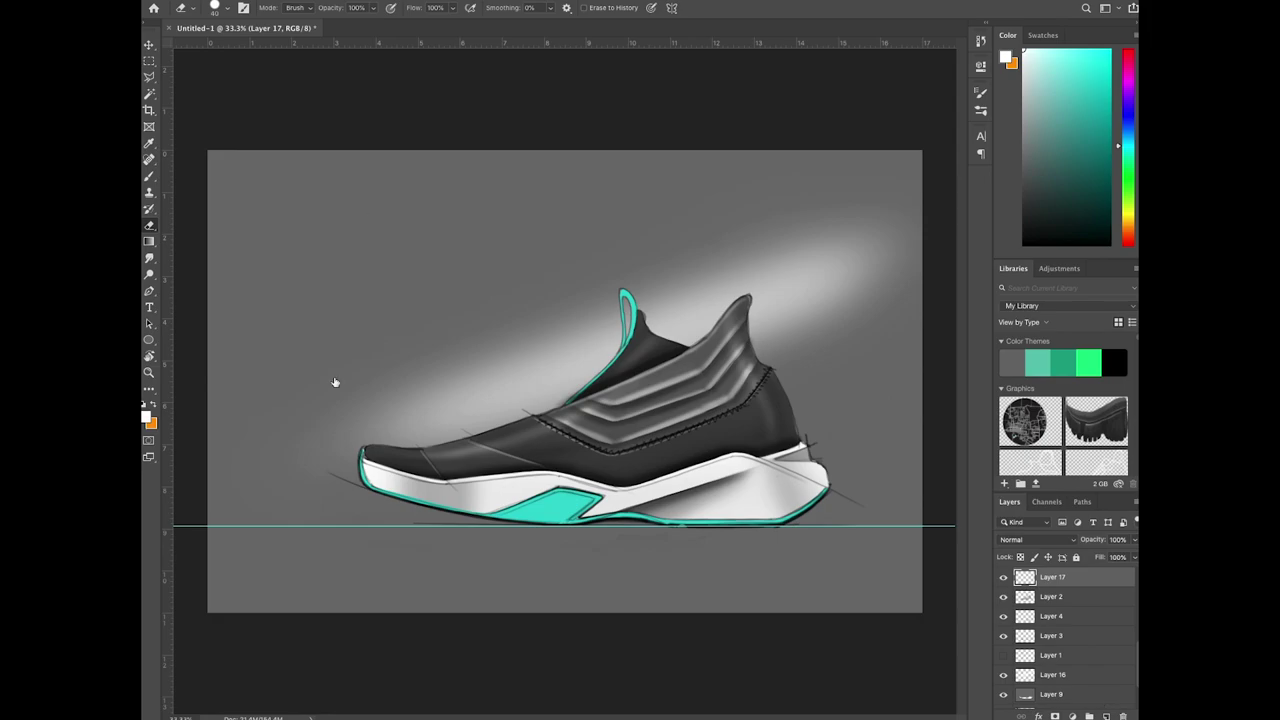
pyautogui.click(148, 418)
pyautogui.click(692, 244)
pyautogui.click(151, 178)
pyautogui.press('[')
pyautogui.press('[')
pyautogui.press('[')
pyautogui.press('[')
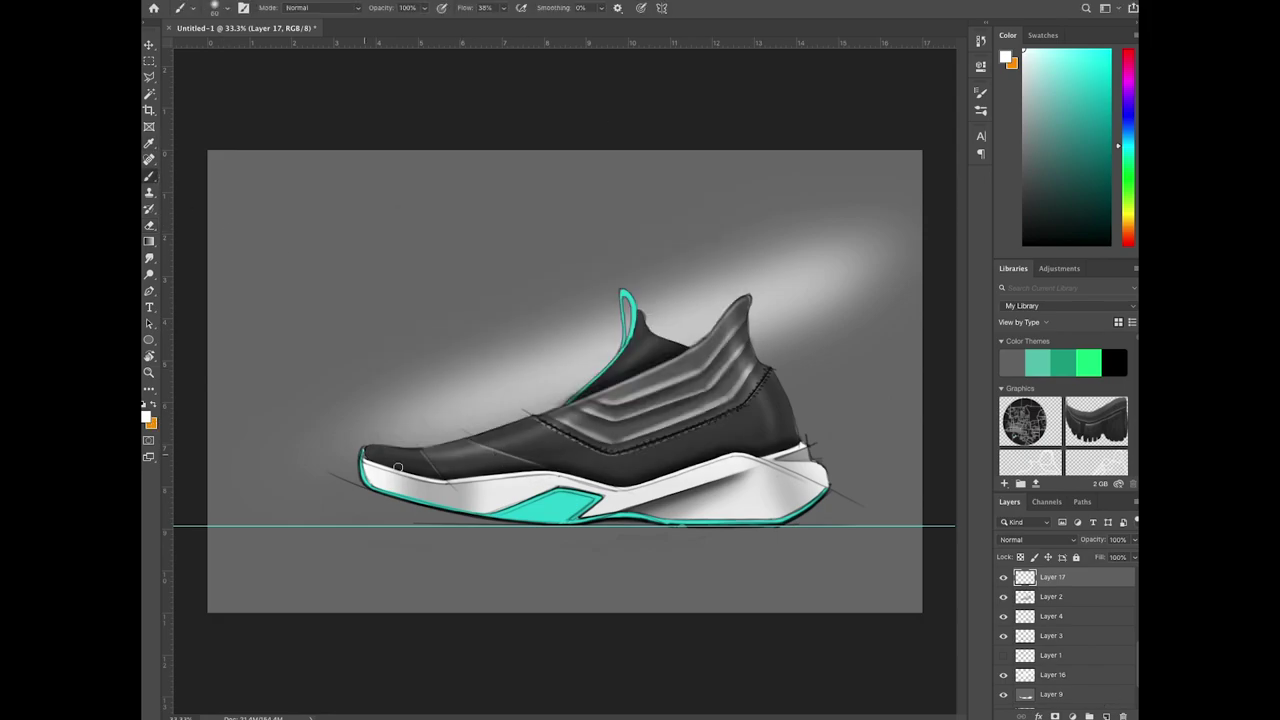
# Step: Set the new layer's blending mode to Overlay and brush black shading over the toe, side and heel of the upper
pyautogui.click(147, 417)
pyautogui.click(399, 408)
pyautogui.click(682, 243)
pyautogui.click(1037, 540)
pyautogui.click(1026, 606)
pyautogui.moveTo(372, 461); pyautogui.dragTo(638, 437)
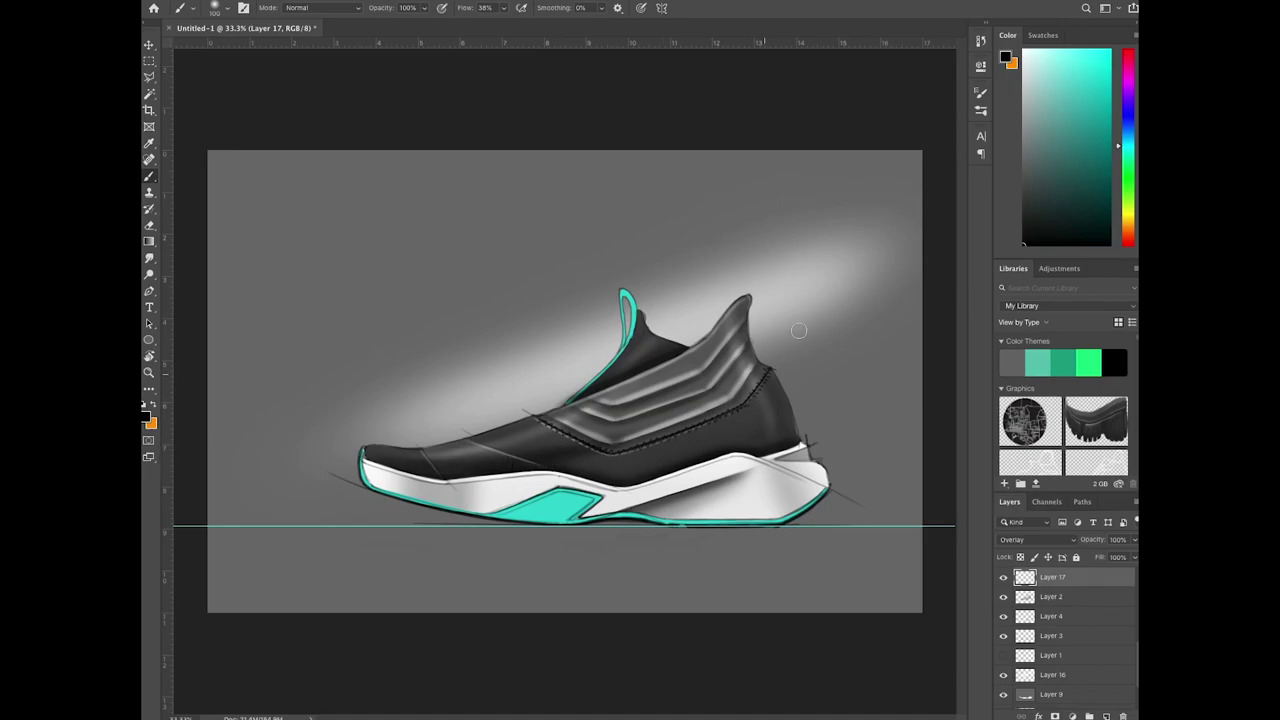
pyautogui.moveTo(779, 402); pyautogui.dragTo(748, 336)
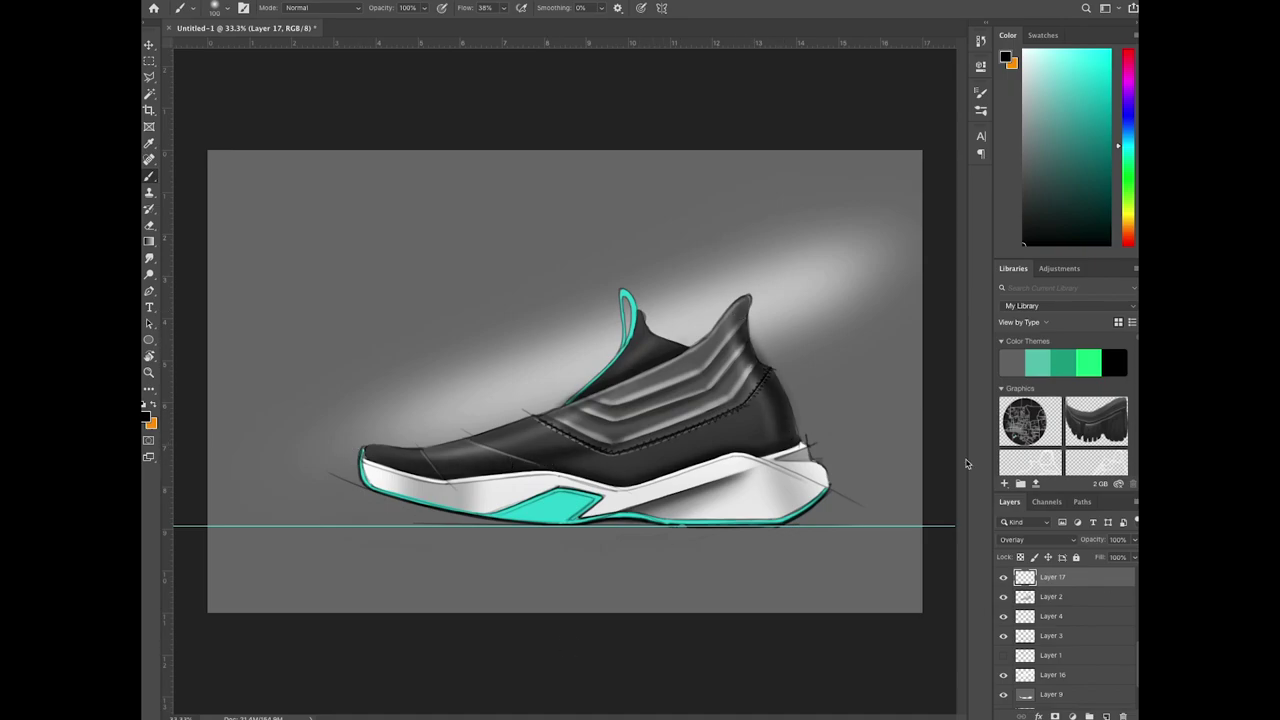
# Step: Add another new layer in Overlay mode and brush white (#ffffff) highlights onto the shoe
pyautogui.click(1106, 715)
pyautogui.click(147, 417)
pyautogui.click(399, 248)
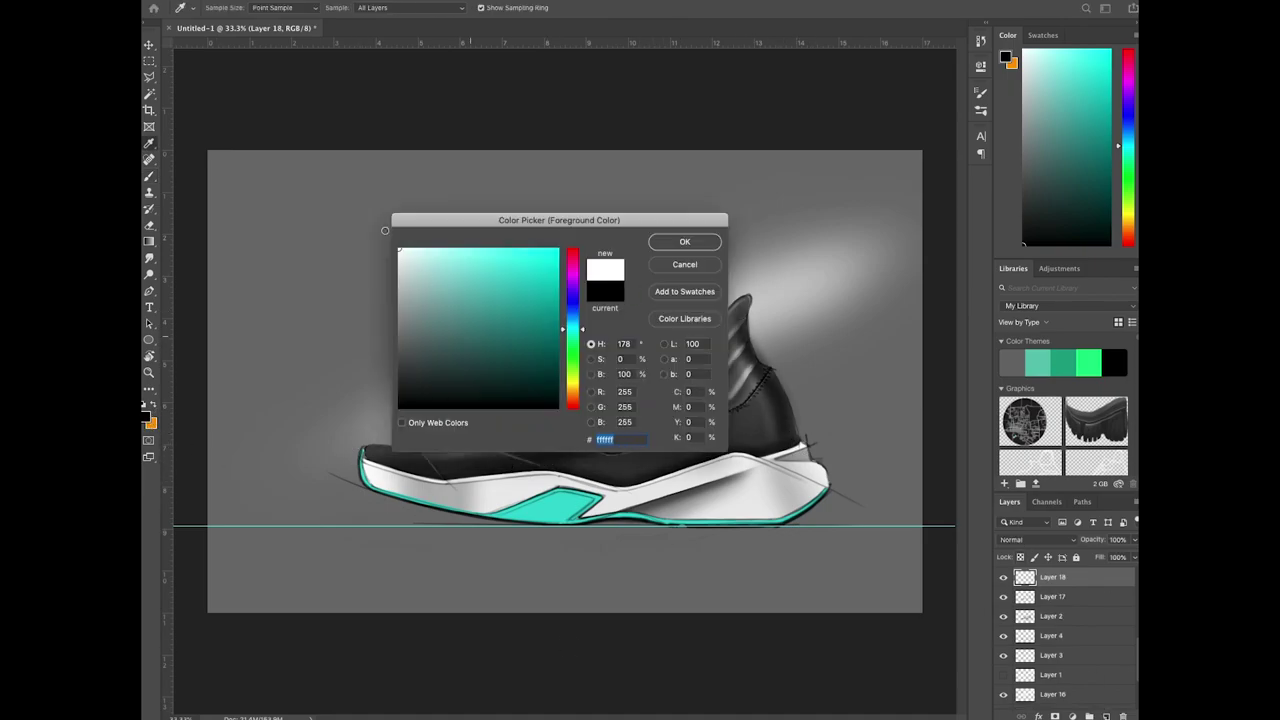
pyautogui.click(682, 242)
pyautogui.click(1037, 540)
pyautogui.click(1026, 676)
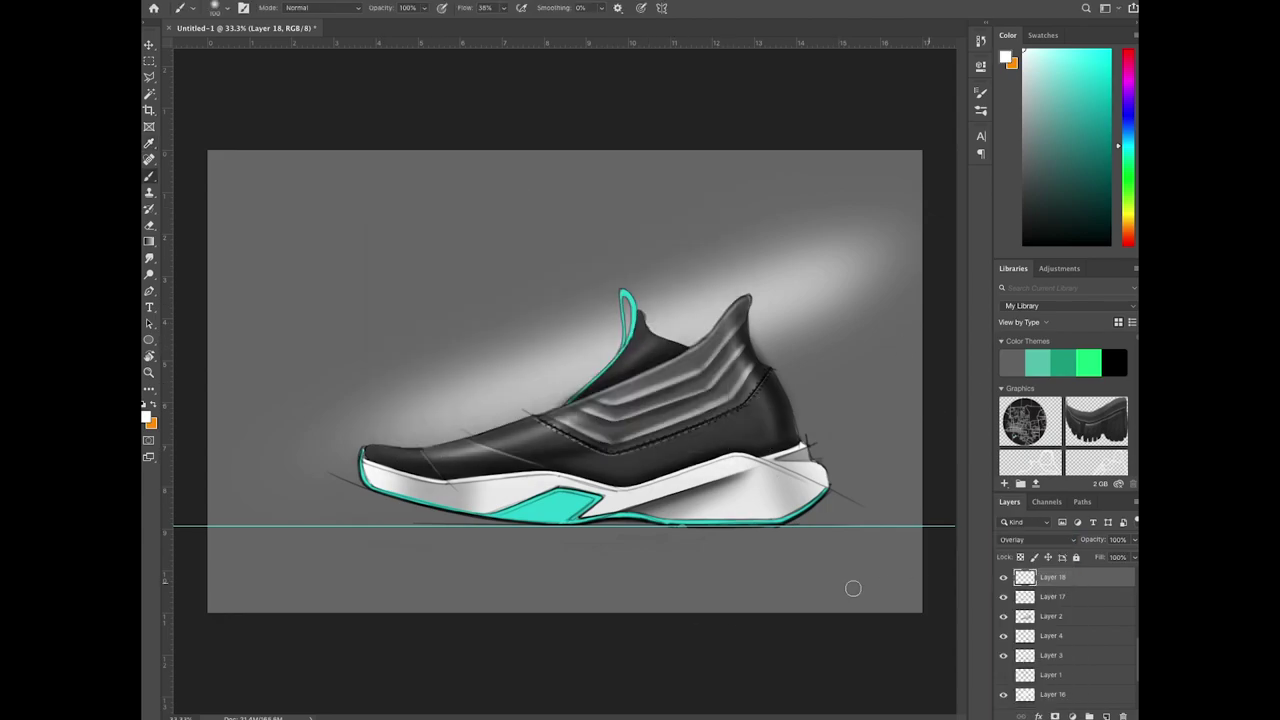
pyautogui.press('r')
pyautogui.moveTo(829, 543); pyautogui.dragTo(769, 576)
pyautogui.moveTo(853, 531); pyautogui.dragTo(838, 563)
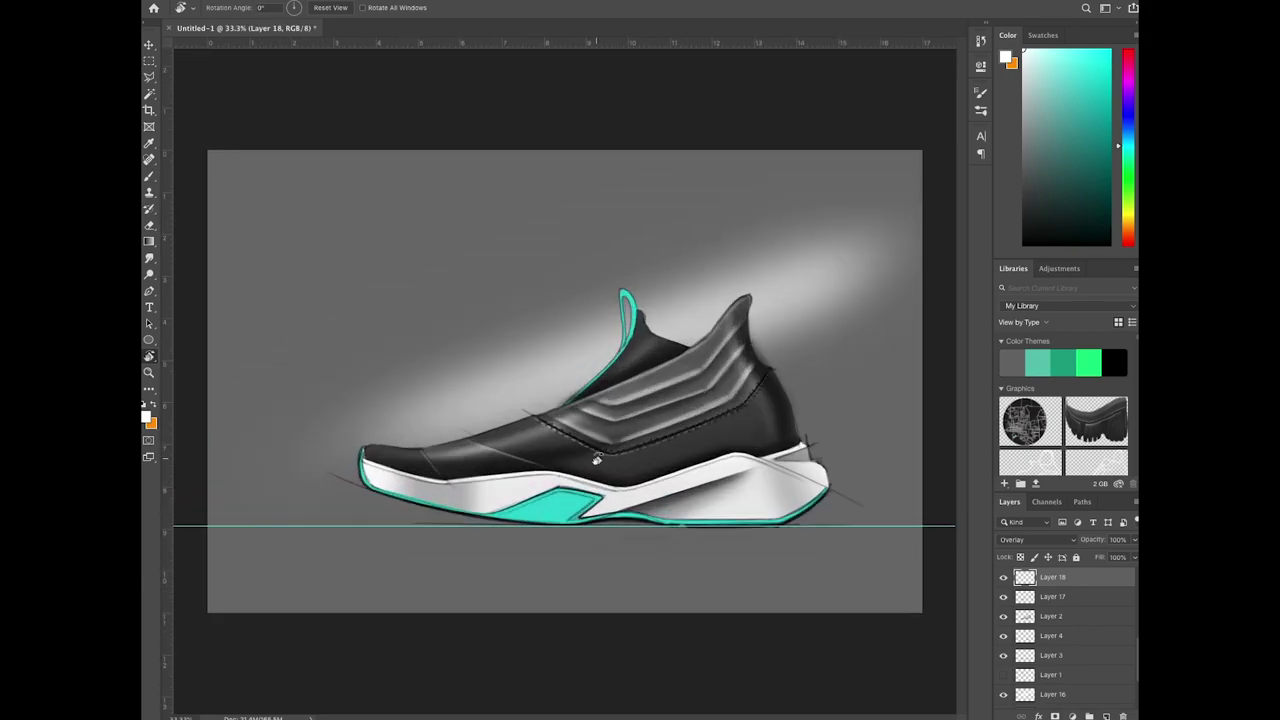
# Step: Examine the whole rendering at a smaller scale and check individual layers by toggling visibility
pyautogui.press('super+minus')
pyautogui.press('super+minus')
pyautogui.press('super+minus')
pyautogui.press('super+plus')
pyautogui.press('super+plus')
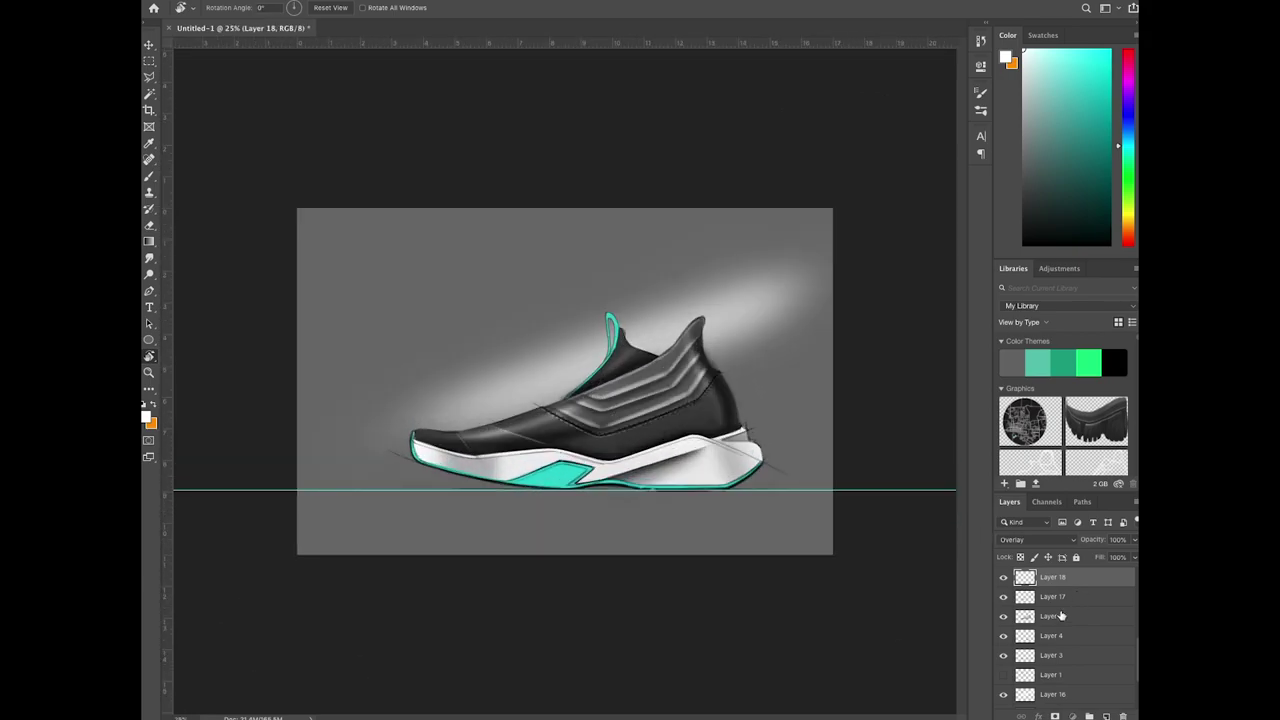
pyautogui.click(1063, 615)
pyautogui.moveTo(1136, 647); pyautogui.dragTo(1136, 674)
pyautogui.click(1052, 636)
pyautogui.click(1003, 637)
pyautogui.click(1003, 636)
pyautogui.click(1058, 618)
pyautogui.click(1133, 541)
pyautogui.click(1131, 557)
pyautogui.click(1066, 579)
# Step: Add a new layer above Layer 9 with black as the foreground colour, and clear the guides
pyautogui.click(1053, 675)
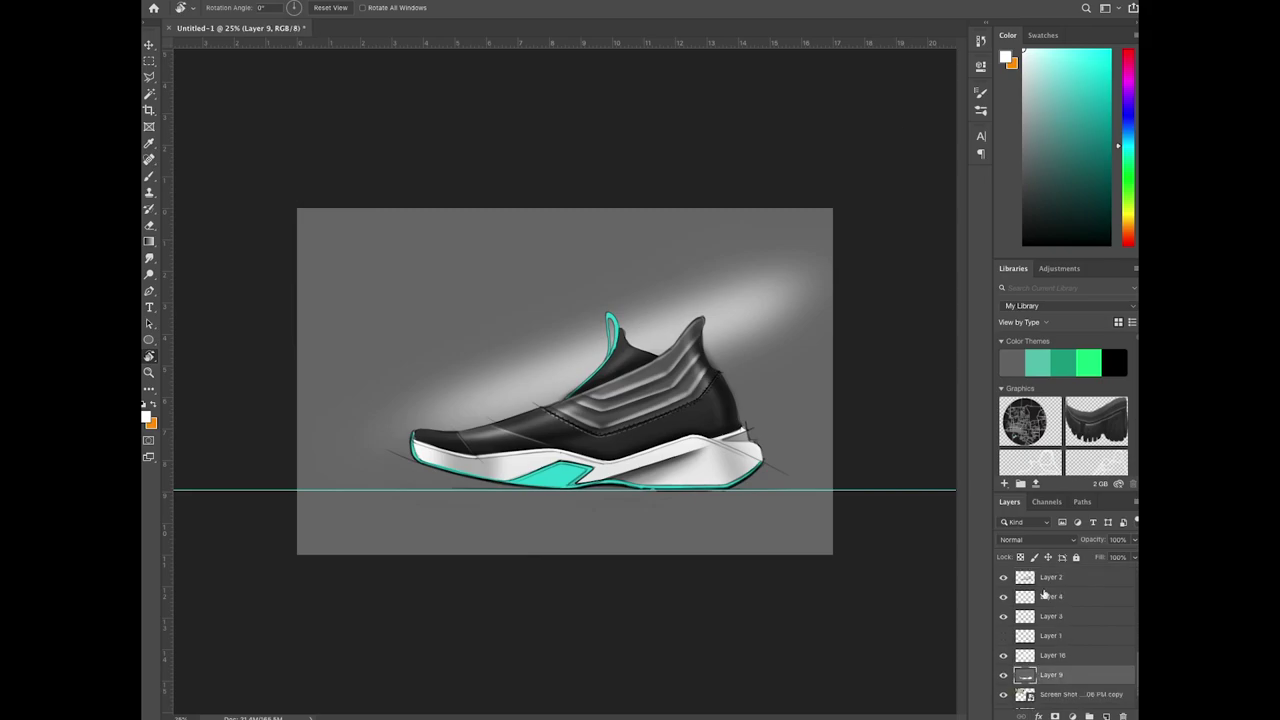
pyautogui.click(1106, 716)
pyautogui.click(146, 417)
pyautogui.click(400, 407)
pyautogui.click(684, 242)
pyautogui.click(445, 2)
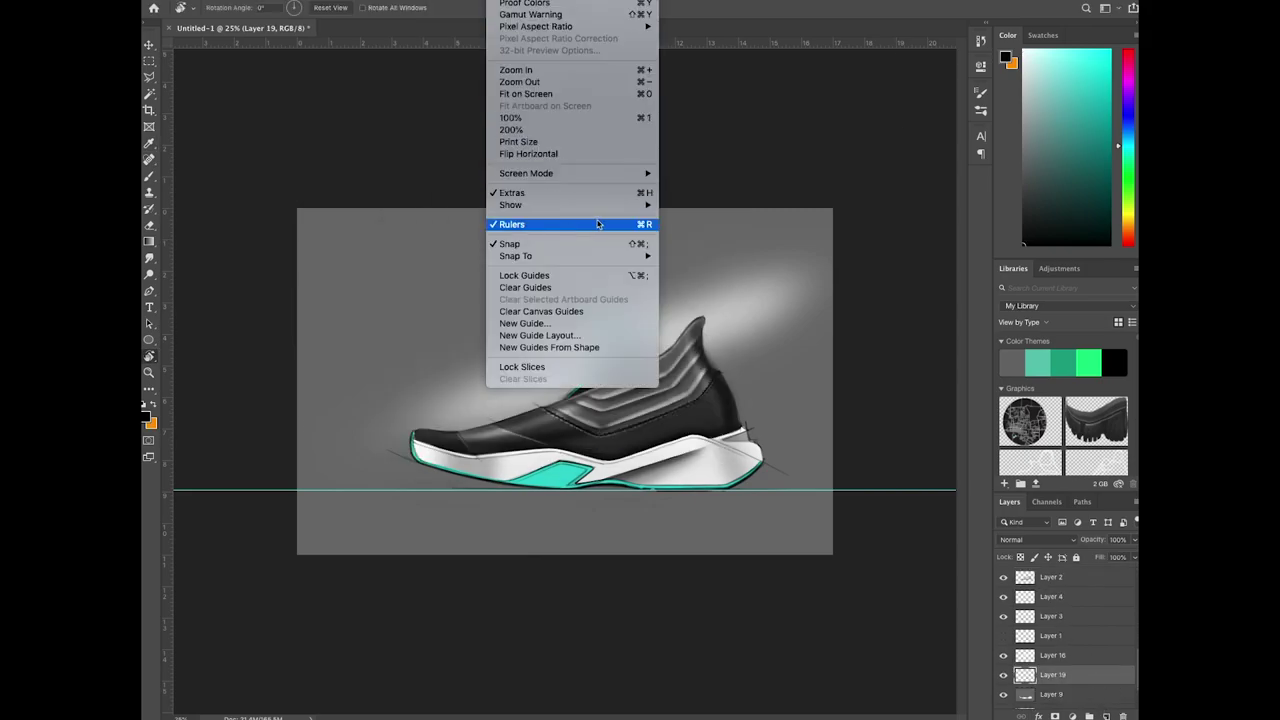
pyautogui.click(545, 286)
# Step: Paint a thin black ground shadow along the bottom of the sole, with faint loose strokes beneath it
pyautogui.press('r')
pyautogui.click(152, 177)
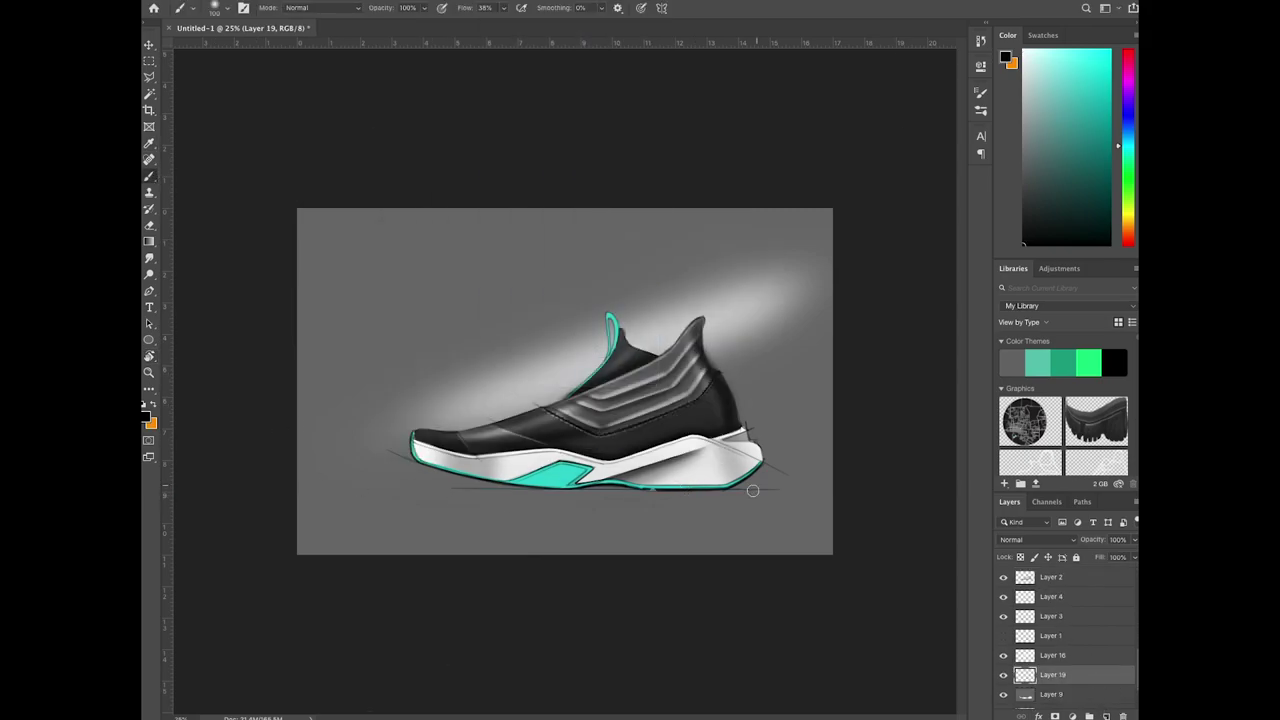
pyautogui.moveTo(755, 492)
pyautogui.mouseDown()
pyautogui.moveTo(400, 489)
pyautogui.moveTo(732, 488)
pyautogui.mouseUp()
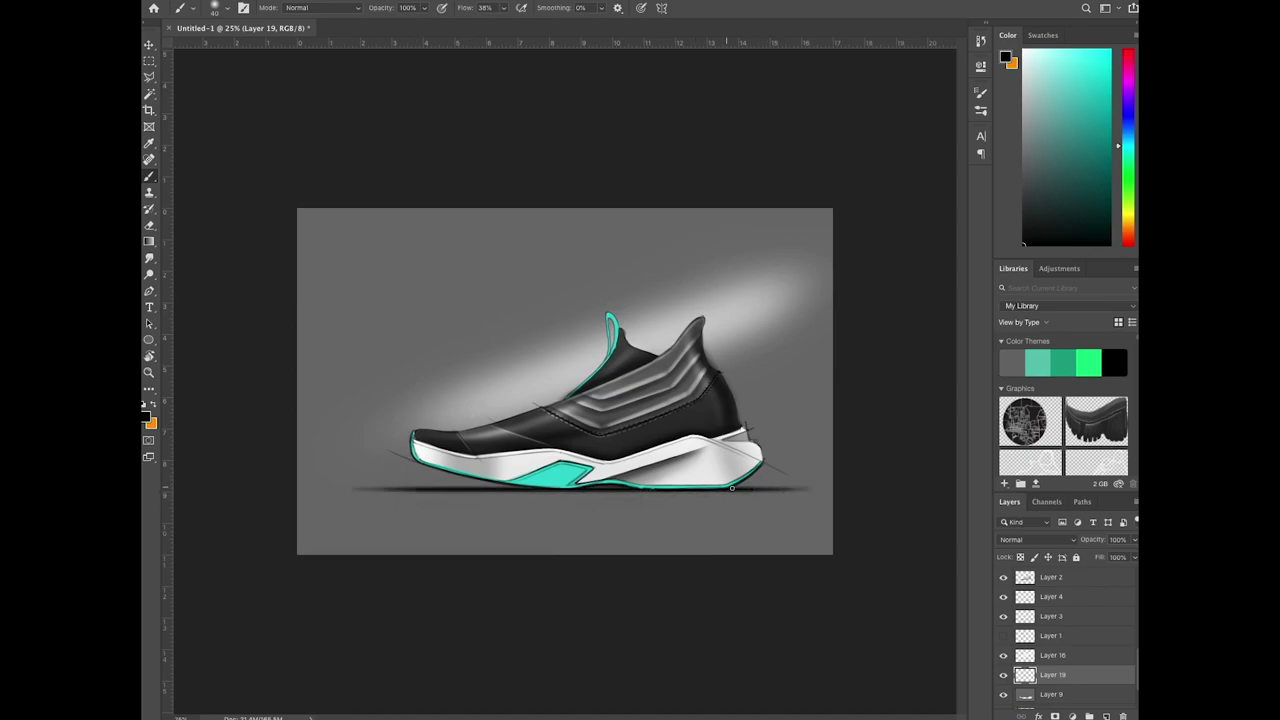
pyautogui.moveTo(602, 496)
pyautogui.mouseDown()
pyautogui.moveTo(443, 503)
pyautogui.moveTo(431, 576)
pyautogui.mouseUp()
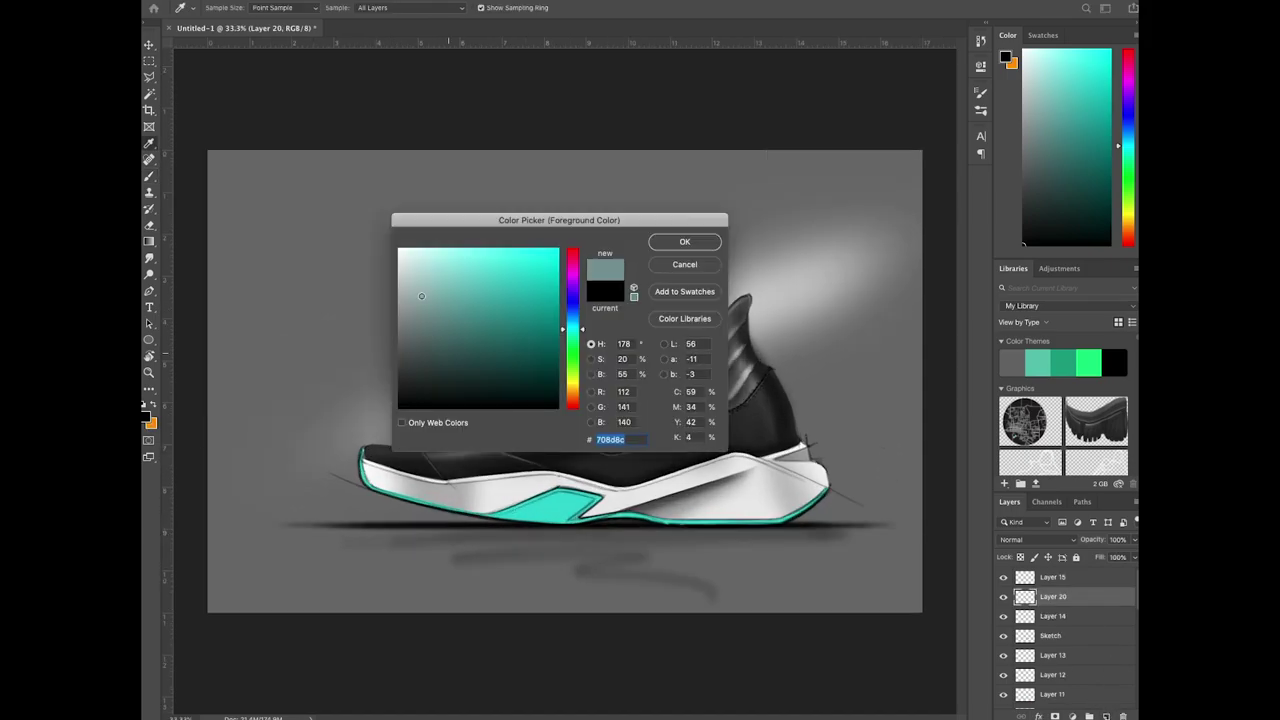
# Step: Trace a white rim light on Layer 20 along the shoe's top edge, from the toe over the tongue and collar
pyautogui.moveTo(421, 296); pyautogui.dragTo(398, 248)
pyautogui.click(685, 242)
pyautogui.click(227, 10)
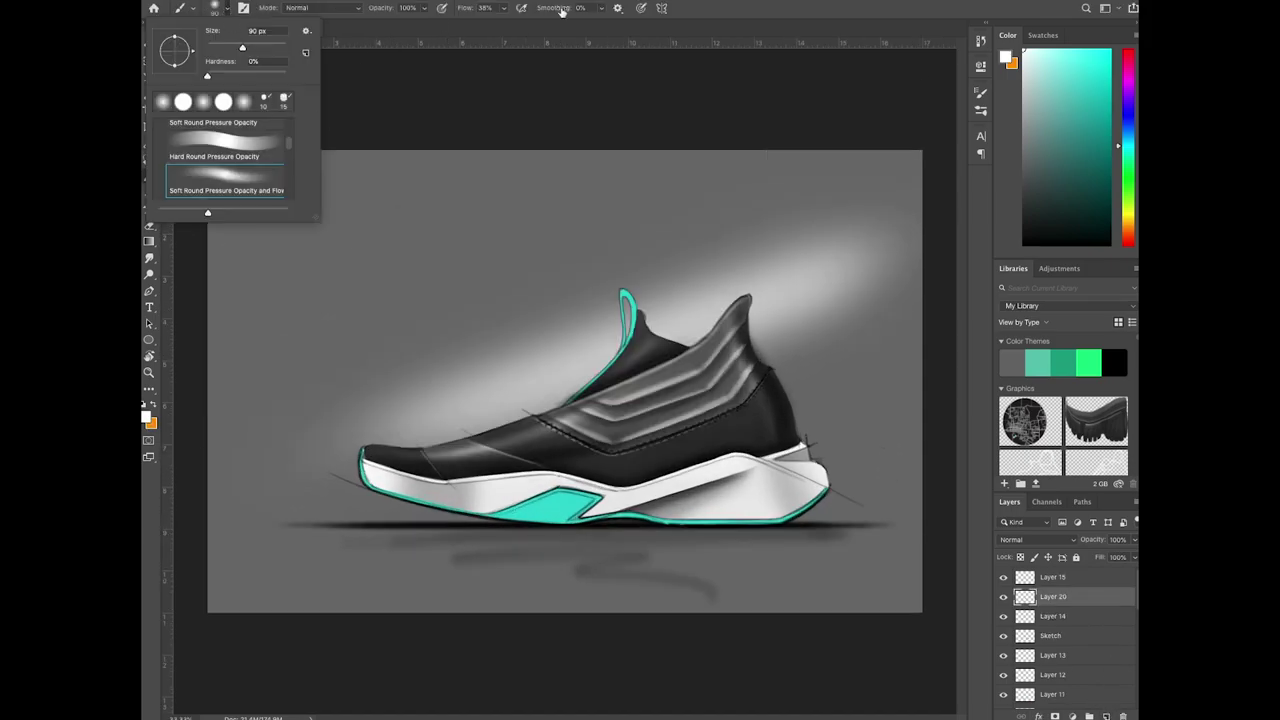
pyautogui.click(562, 12)
pyautogui.moveTo(540, 412); pyautogui.dragTo(432, 444)
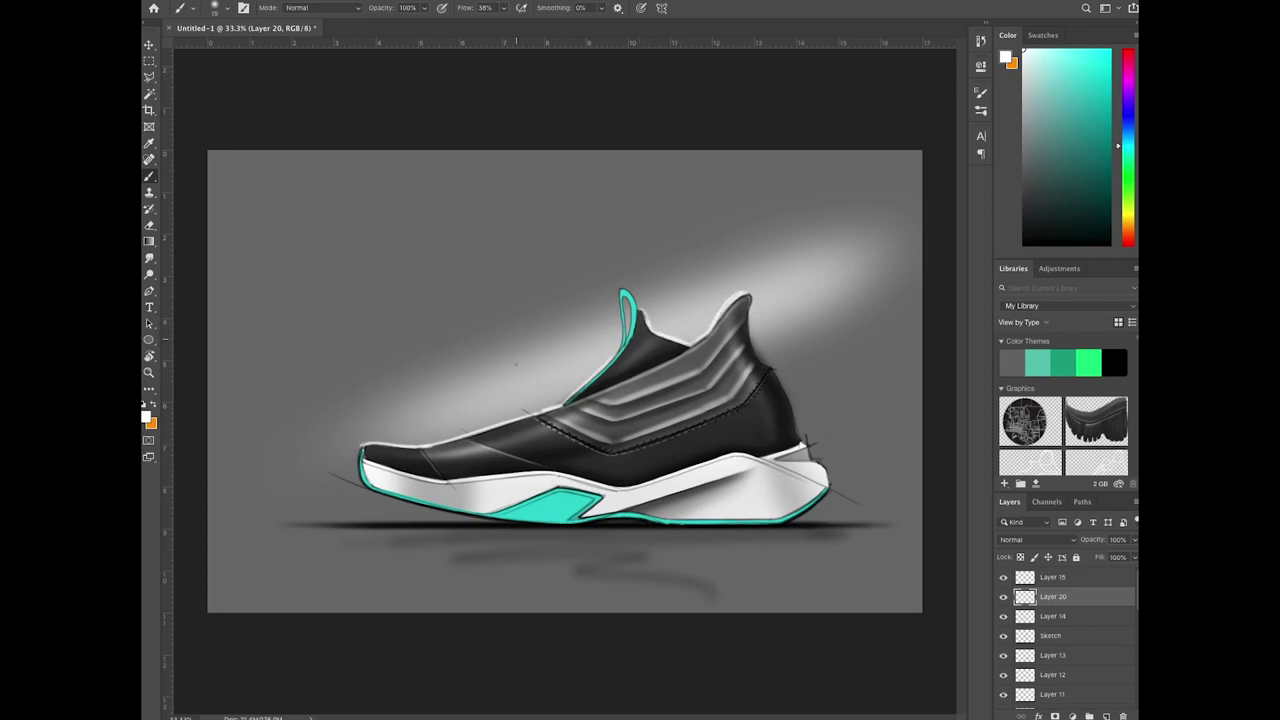
pyautogui.moveTo(434, 445); pyautogui.dragTo(572, 403)
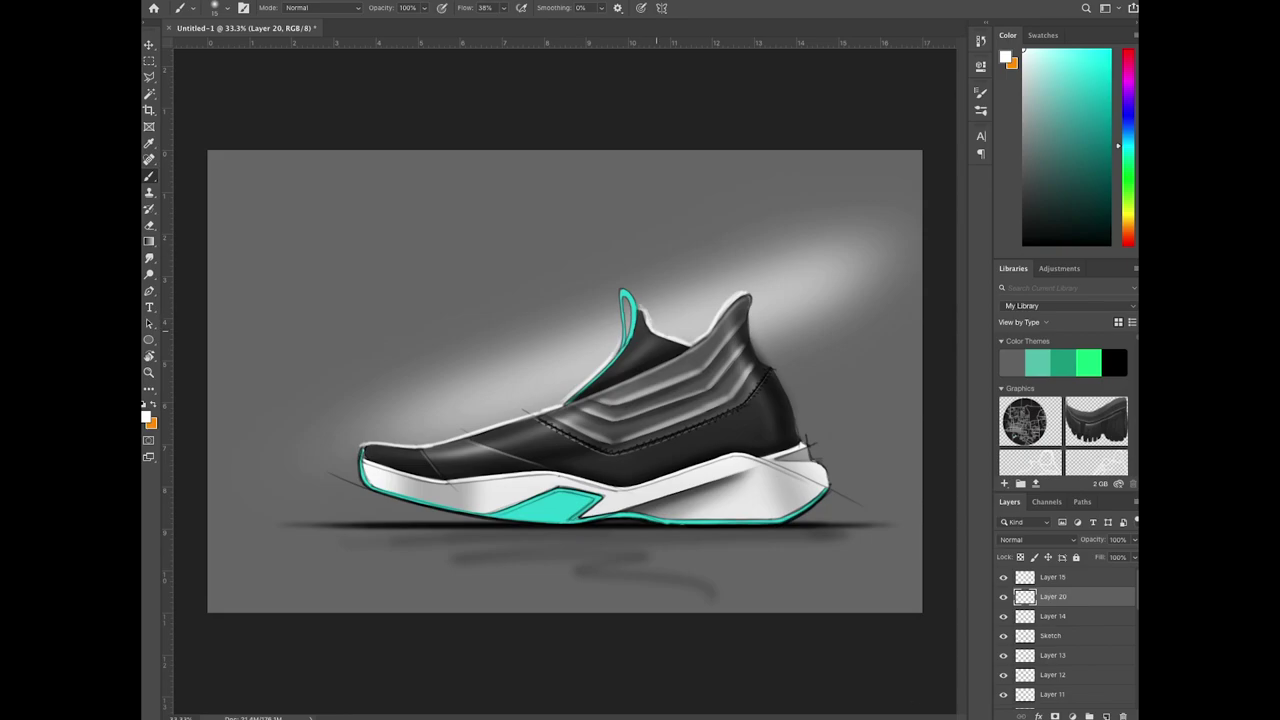
# Step: Add a new layer above Layer 20 and draw a thin white highlight along the uppermost rib of the side panel
pyautogui.click(1107, 715)
pyautogui.press('super+plus')
pyautogui.press('r')
pyautogui.moveTo(663, 523); pyautogui.dragTo(350, 499)
pyautogui.press('r')
pyautogui.moveTo(666, 433); pyautogui.dragTo(581, 493)
pyautogui.press('b')
pyautogui.moveTo(369, 445); pyautogui.dragTo(508, 407)
pyautogui.press('r')
pyautogui.moveTo(651, 431); pyautogui.dragTo(663, 361)
pyautogui.press('b')
pyautogui.moveTo(530, 442); pyautogui.dragTo(634, 408)
pyautogui.press('r')
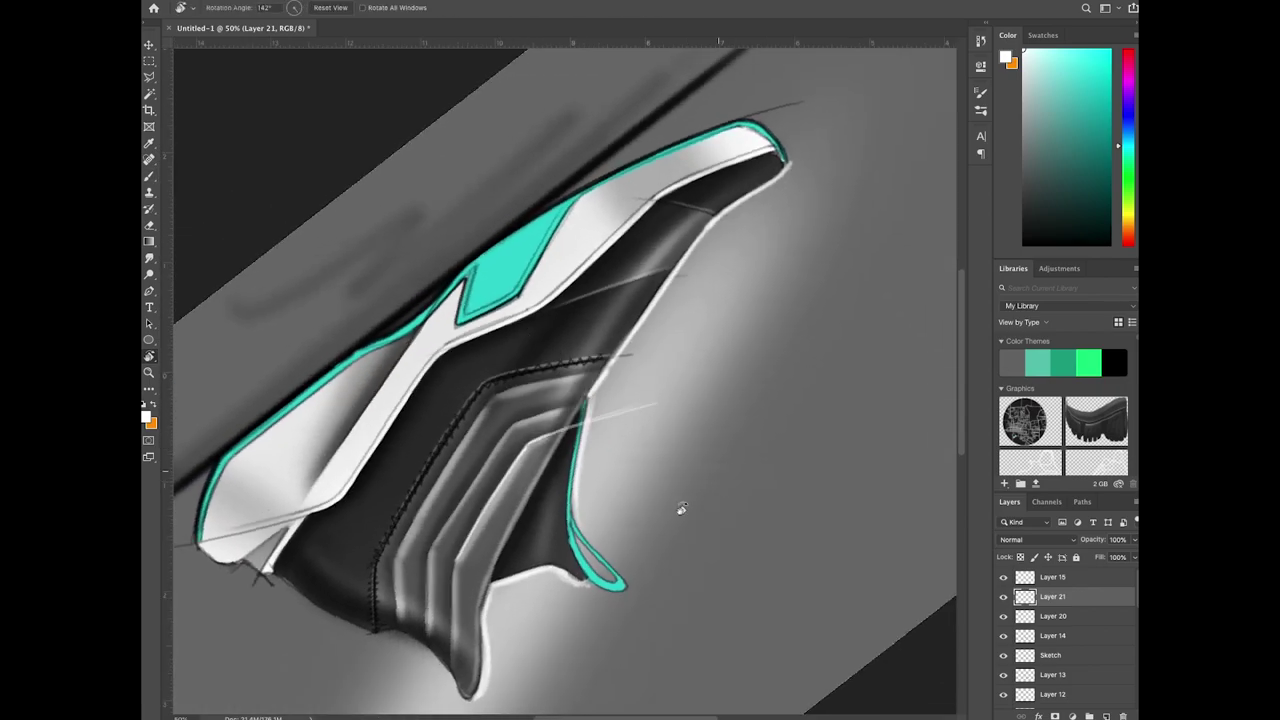
pyautogui.moveTo(680, 508); pyautogui.dragTo(560, 552)
pyautogui.press('b')
# Step: Draw a thin white highlight along the middle rib, overshooting the panel's edge at the ends
pyautogui.press('r')
pyautogui.moveTo(300, 465); pyautogui.dragTo(380, 403)
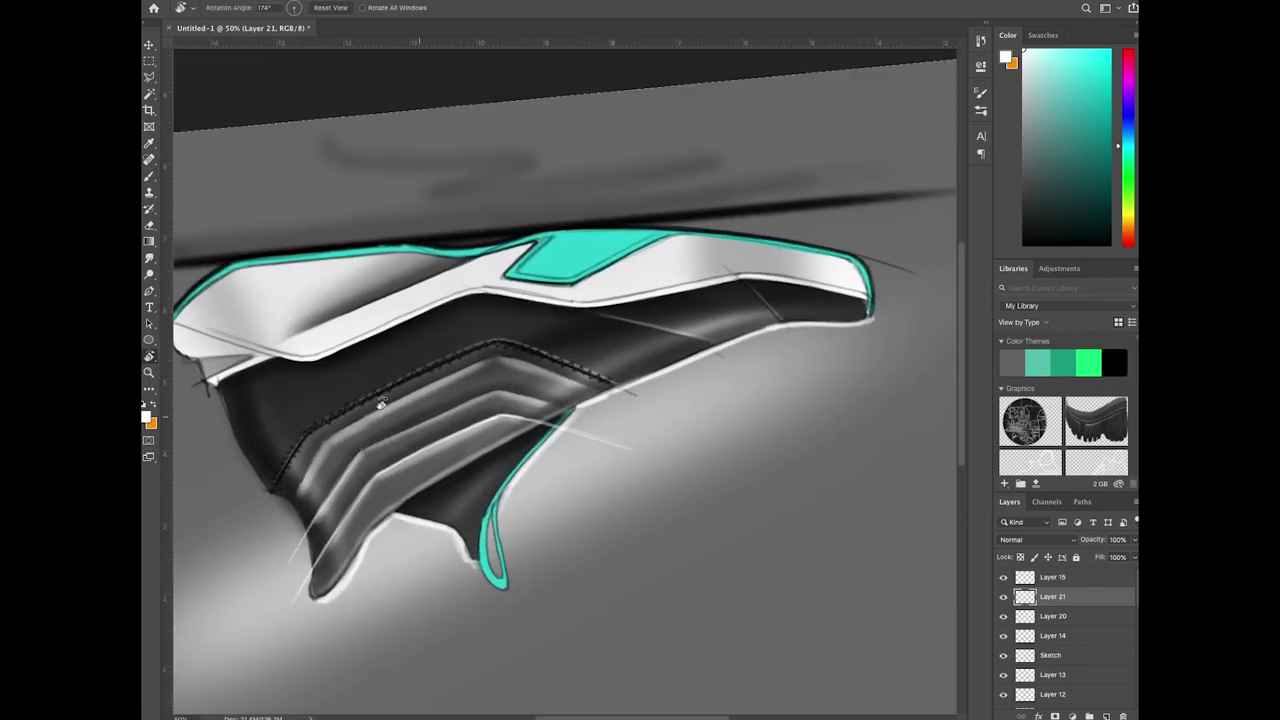
pyautogui.moveTo(781, 433); pyautogui.dragTo(787, 368)
pyautogui.press('b')
pyautogui.moveTo(502, 411); pyautogui.dragTo(622, 408)
pyautogui.moveTo(508, 409); pyautogui.dragTo(646, 410)
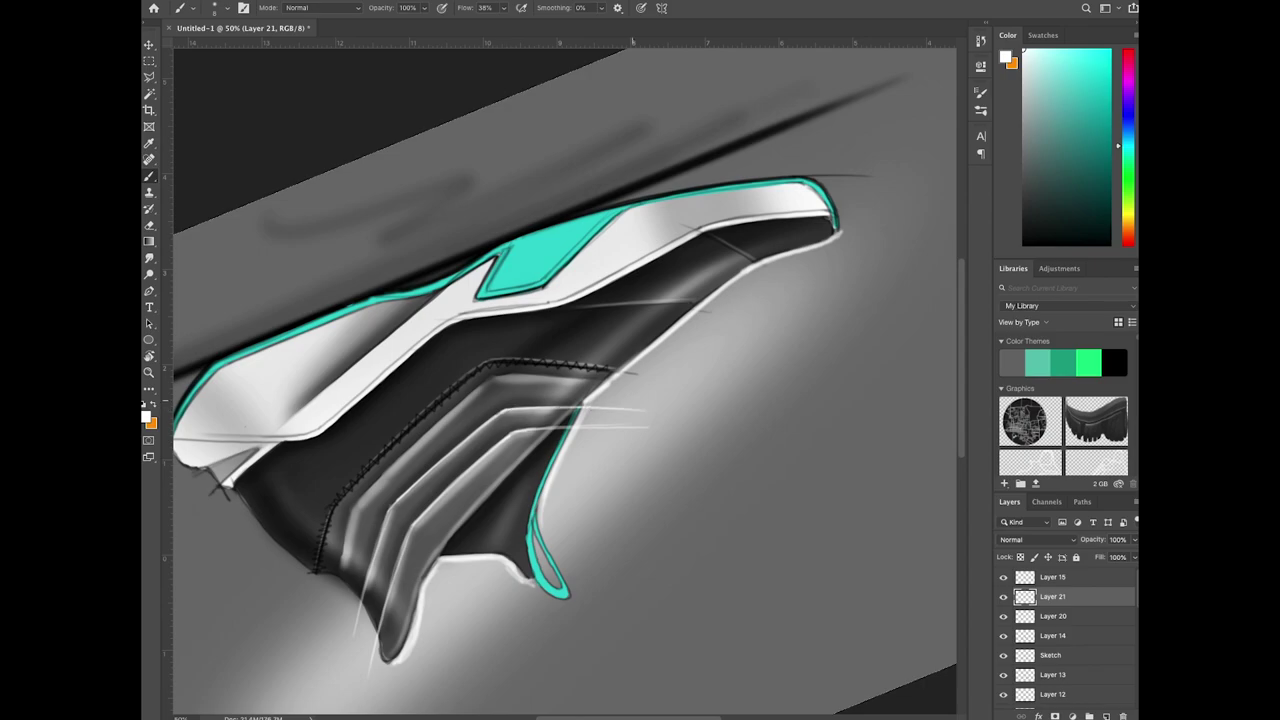
# Step: Draw a thin white highlight along the lowest rib, extending past both ends of the panel
pyautogui.press('r')
pyautogui.moveTo(690, 350); pyautogui.dragTo(684, 328)
pyautogui.press('b')
pyautogui.moveTo(496, 393); pyautogui.dragTo(696, 374)
pyautogui.press('r')
pyautogui.press('b')
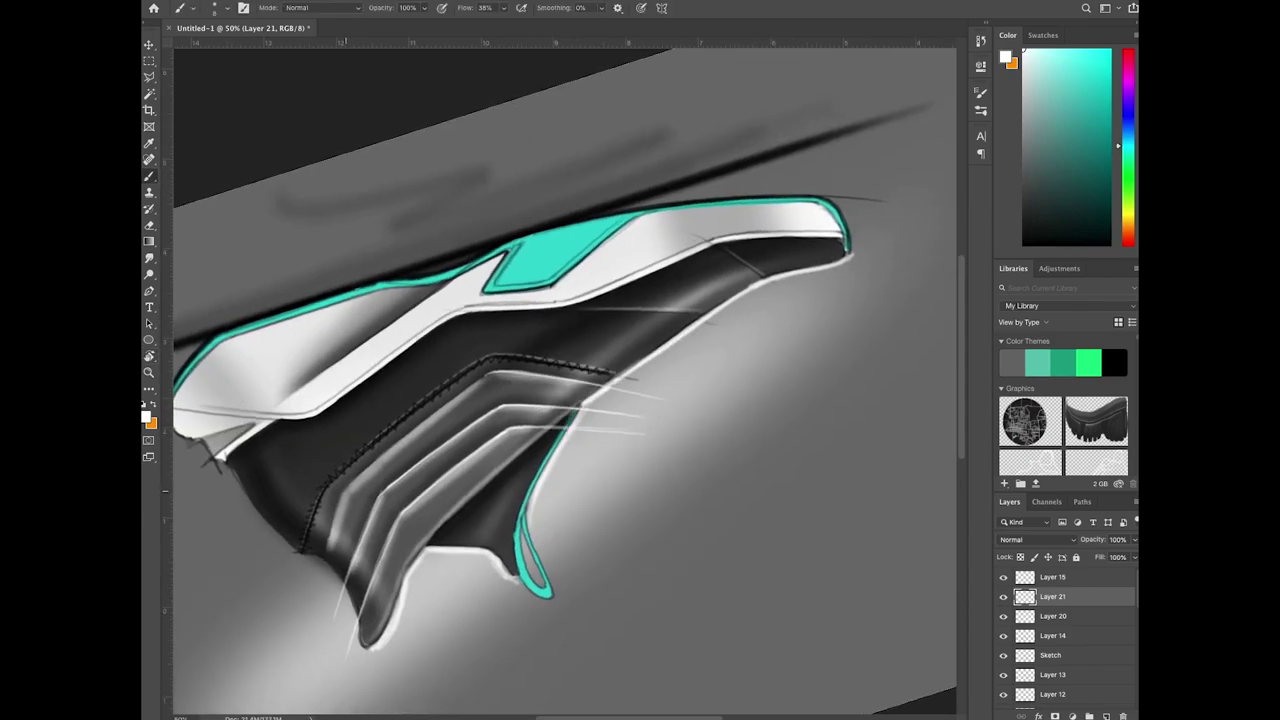
pyautogui.moveTo(498, 371); pyautogui.dragTo(333, 500)
pyautogui.press('r')
pyautogui.moveTo(776, 416); pyautogui.dragTo(731, 520)
pyautogui.moveTo(690, 470); pyautogui.dragTo(742, 524)
pyautogui.press('b')
pyautogui.moveTo(372, 428); pyautogui.dragTo(292, 513)
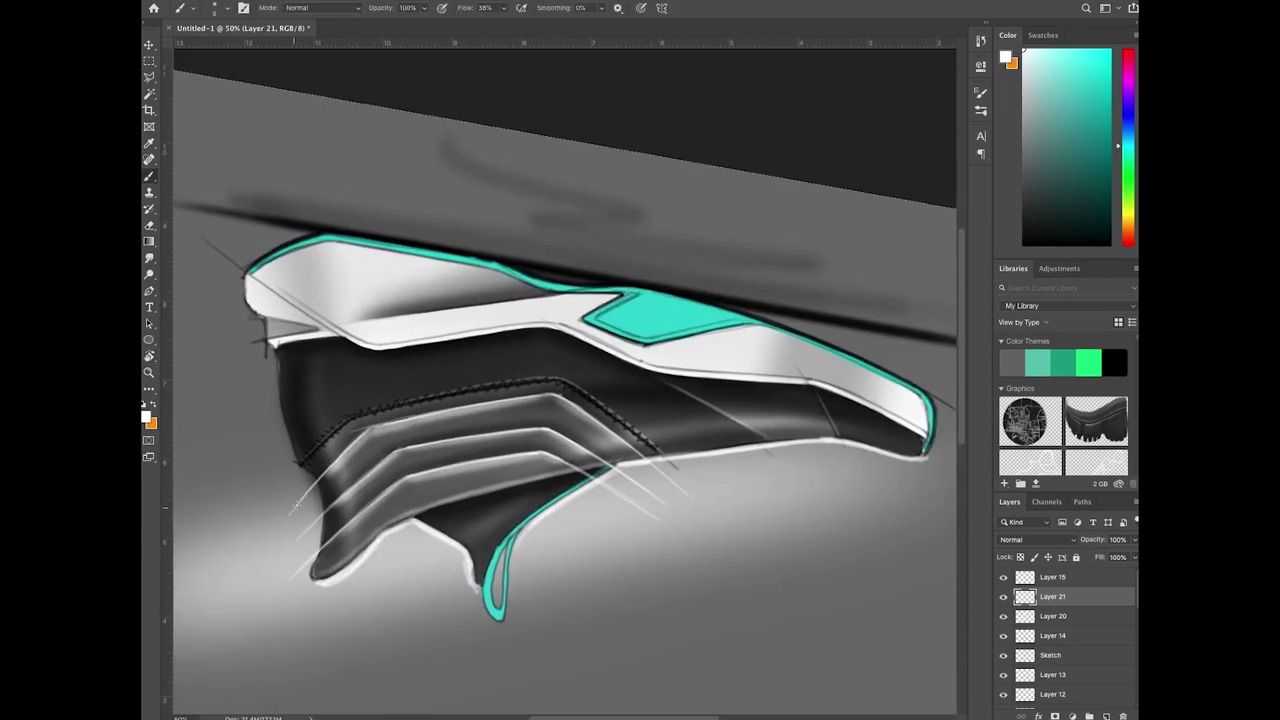
# Step: Add a new layer above Layer 21 and handwrite the artist's underlined signature in white below the heel
pyautogui.press('r')
pyautogui.moveTo(732, 568)
pyautogui.mouseDown()
pyautogui.moveTo(399, 579)
pyautogui.moveTo(390, 352)
pyautogui.mouseUp()
pyautogui.press('super+minus')
pyautogui.moveTo(726, 437); pyautogui.dragTo(762, 498)
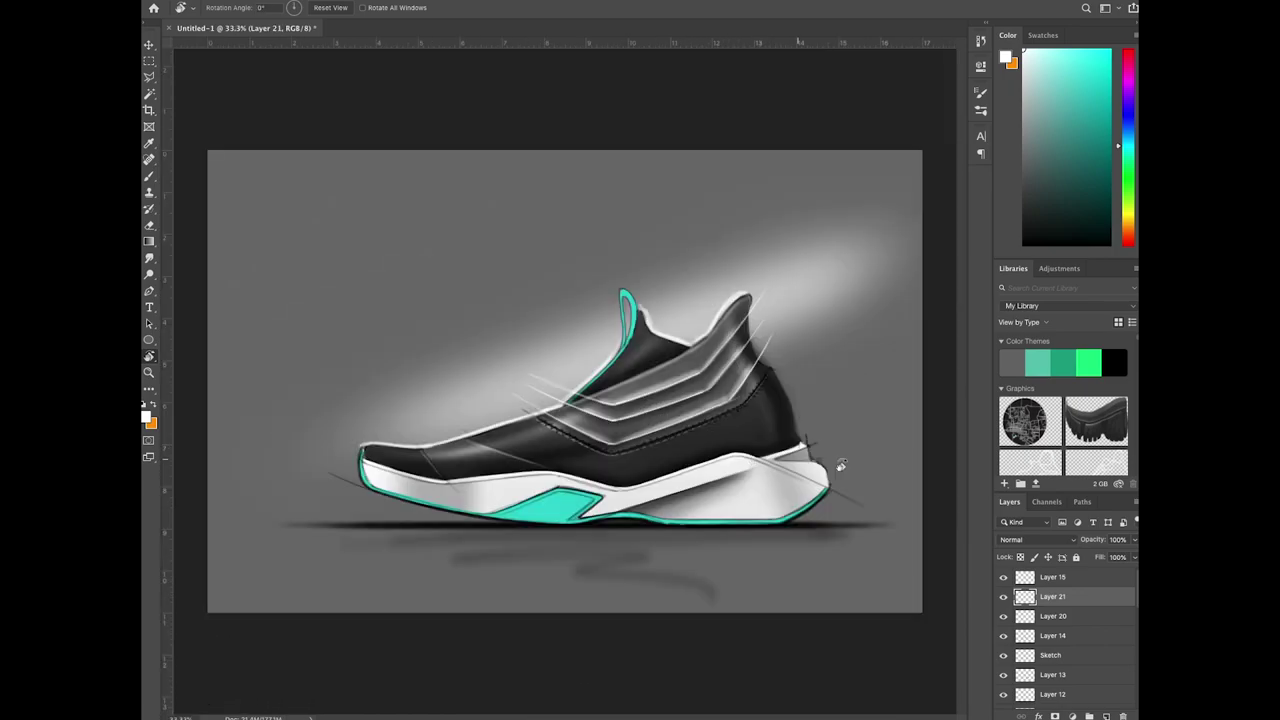
pyautogui.click(1106, 716)
pyautogui.press('b')
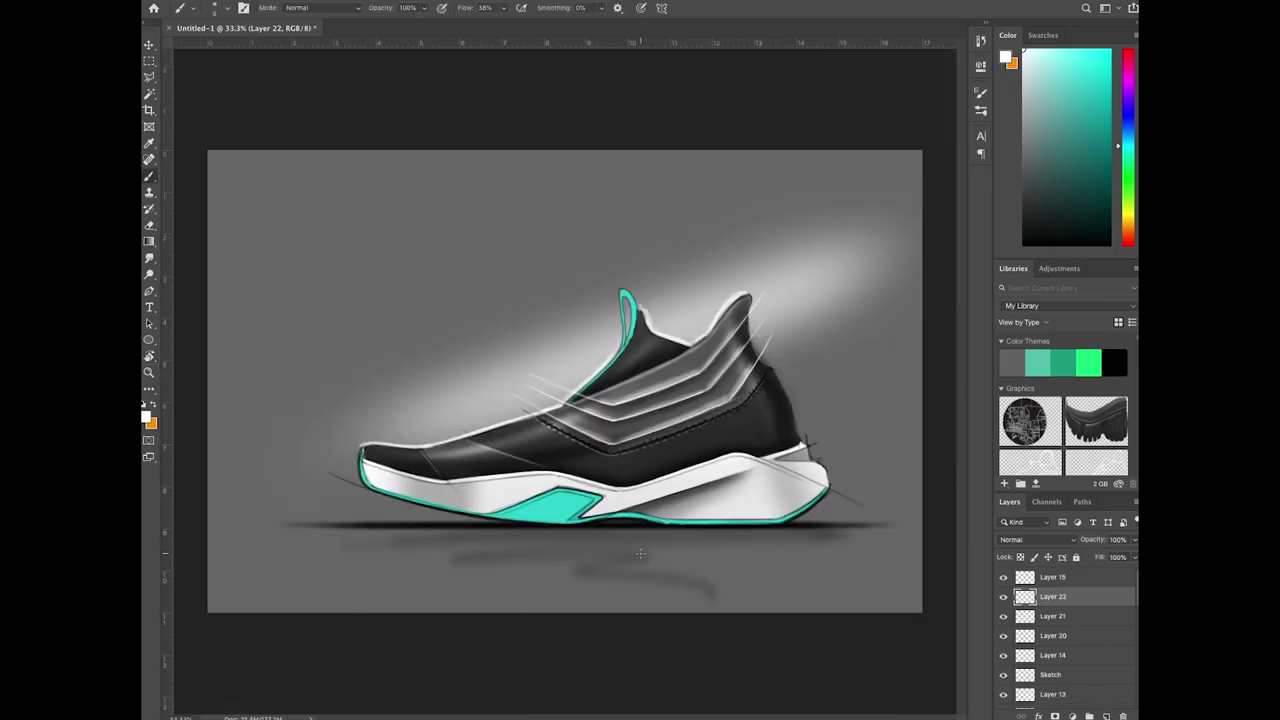
pyautogui.moveTo(684, 552)
pyautogui.mouseDown()
pyautogui.moveTo(722, 572)
pyautogui.moveTo(779, 569)
pyautogui.mouseUp()
pyautogui.click(768, 560)
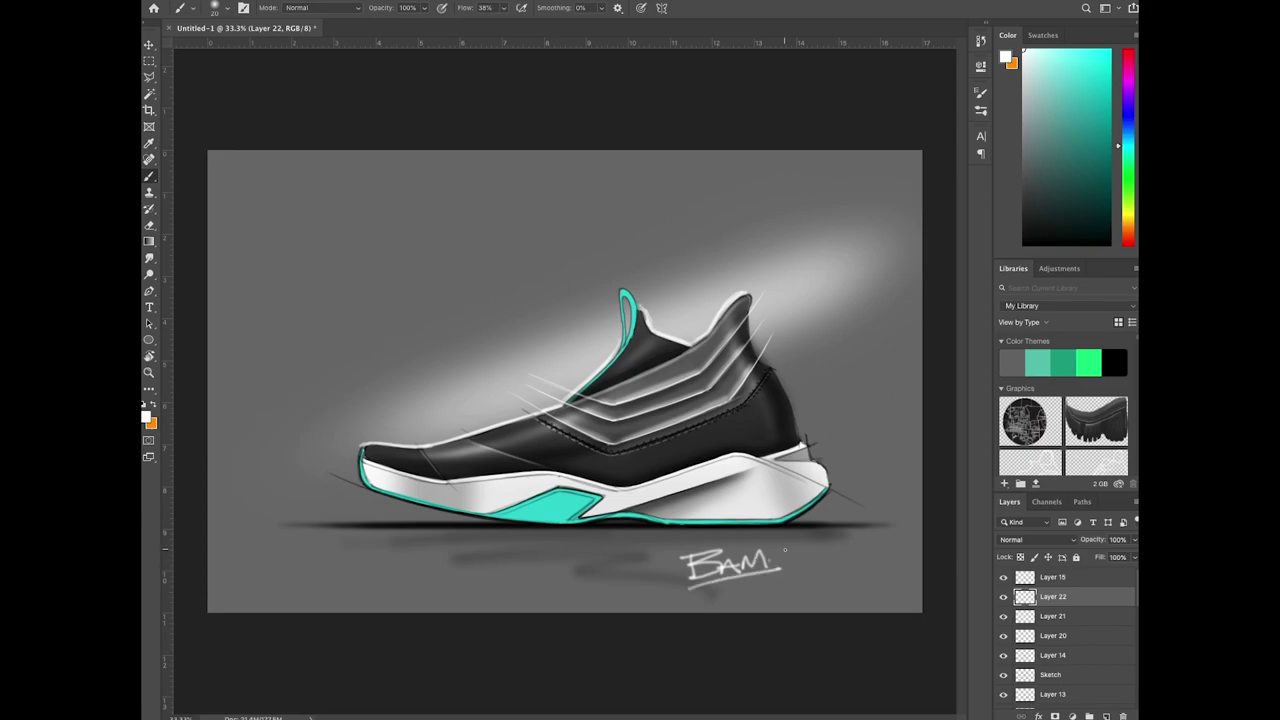